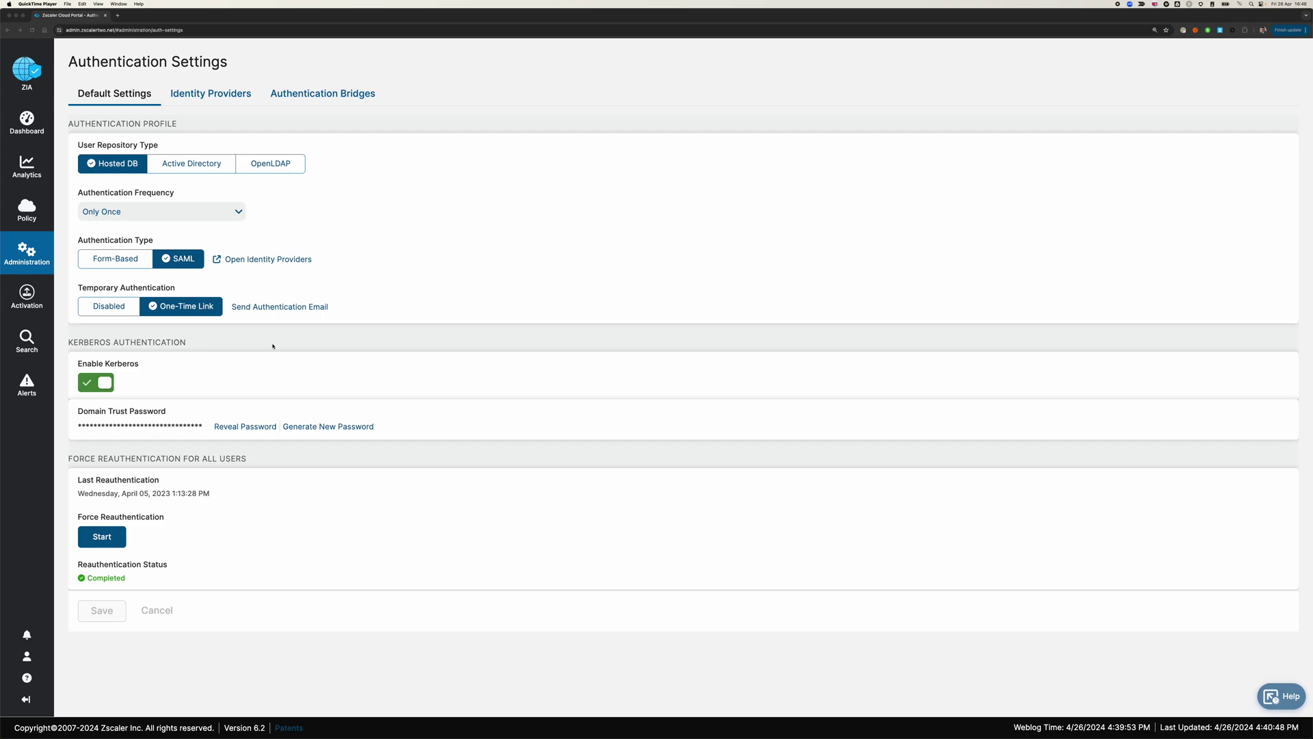
- Open User Management from the Administration menu to show the 18-account Users list
click(32, 262)
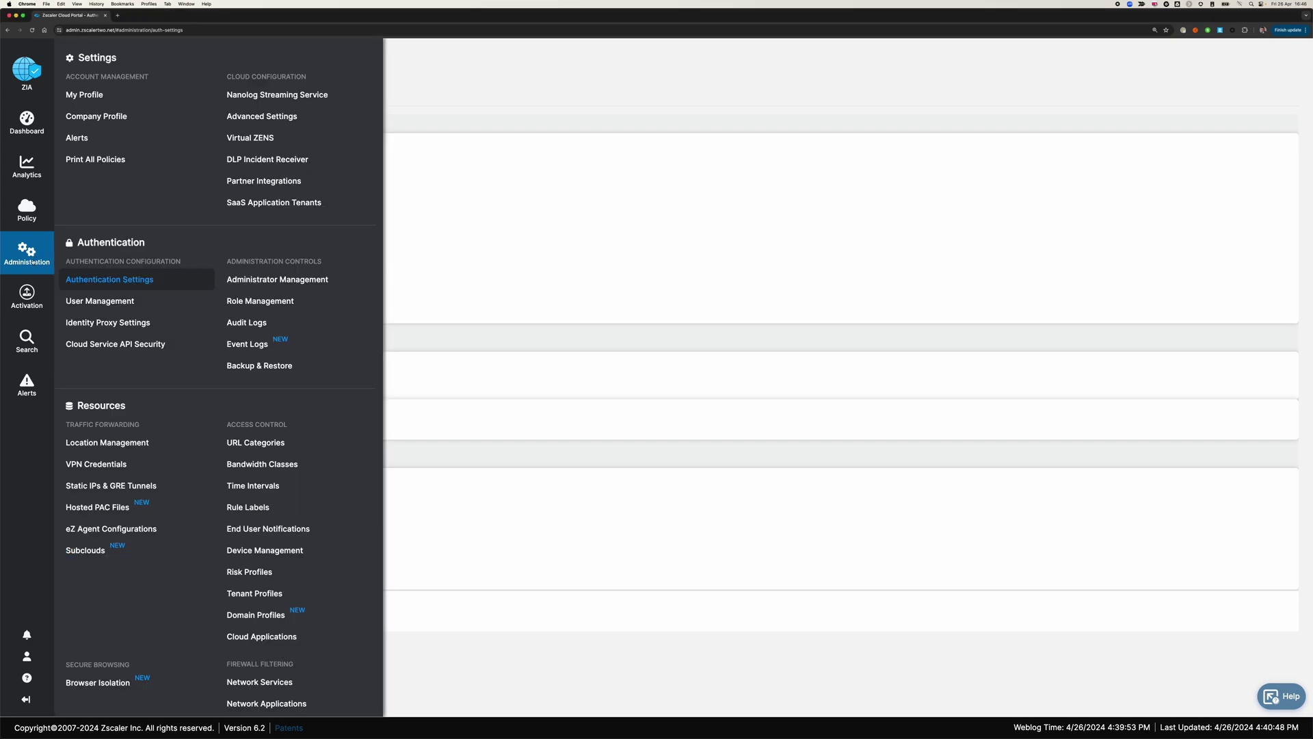
click(119, 302)
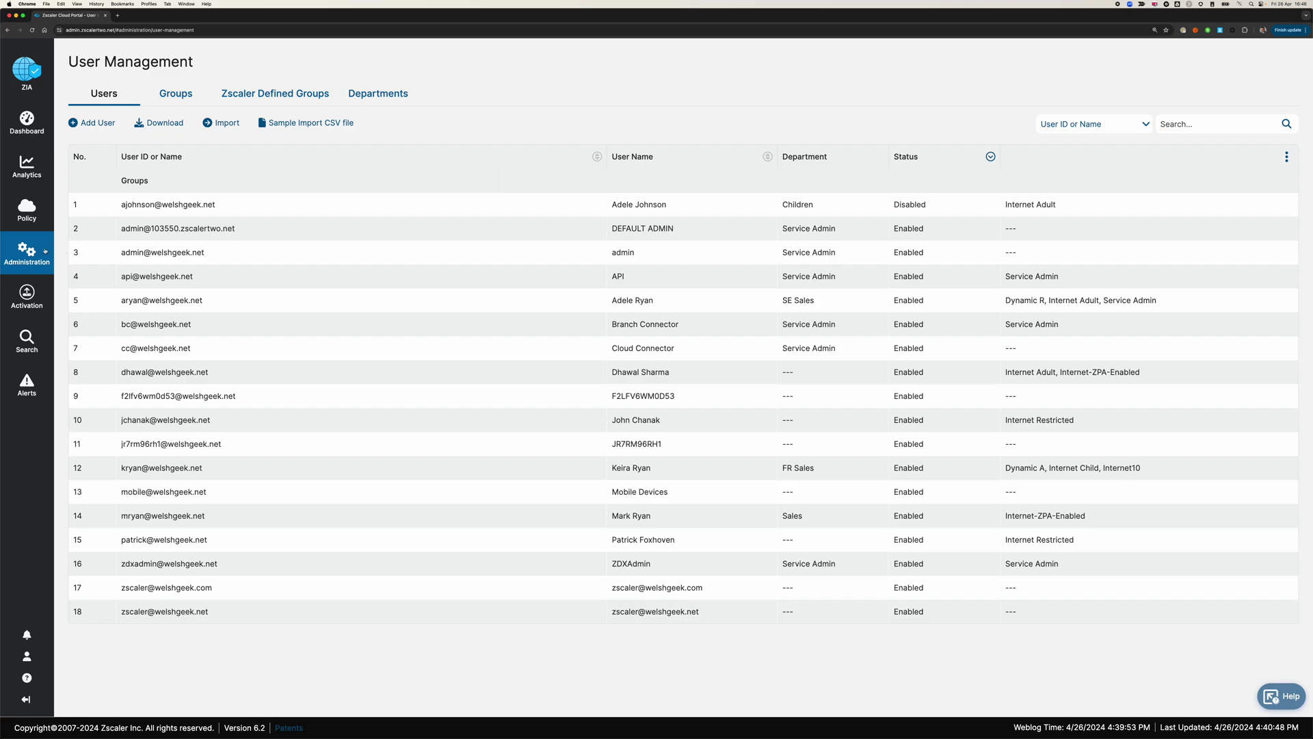
mouse_move(42, 251)
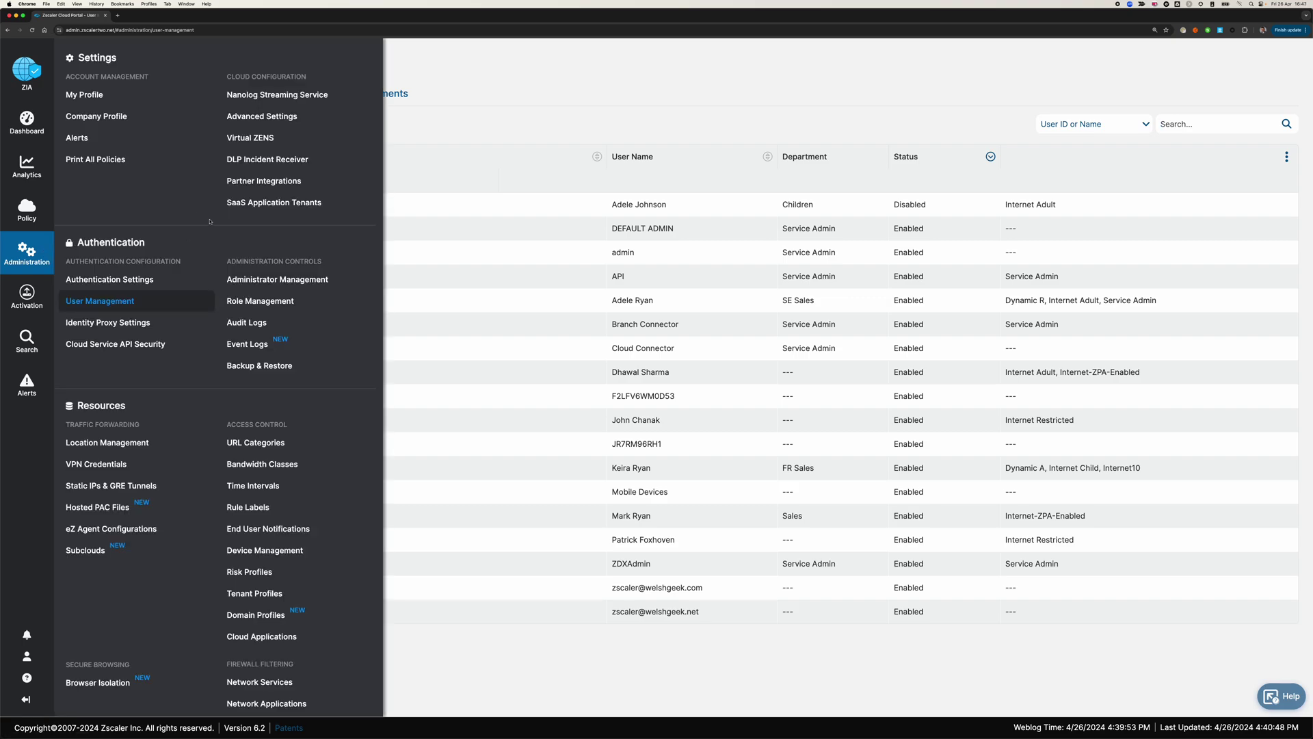
- Review zs2users.py's API-key function, then the login, e-mail and password values in zs2config.yaml
key(super+Tab)
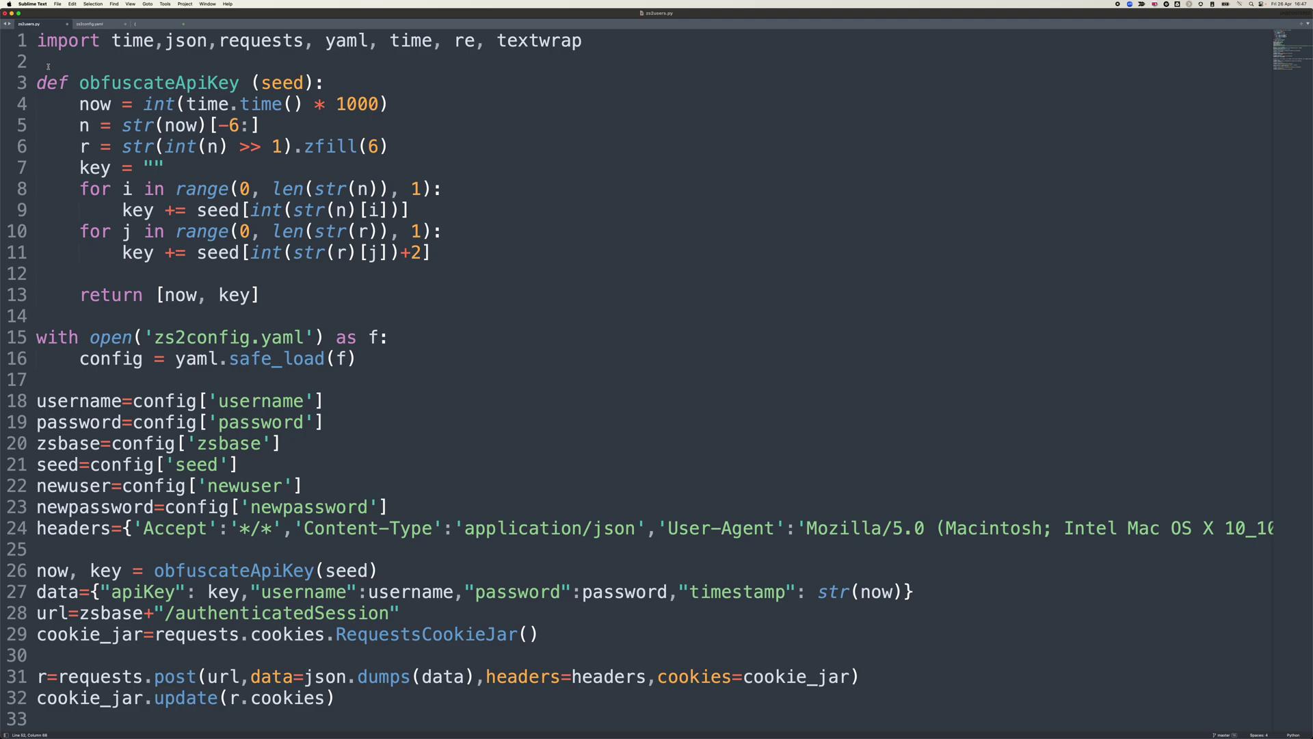
drag(48, 67, 428, 364)
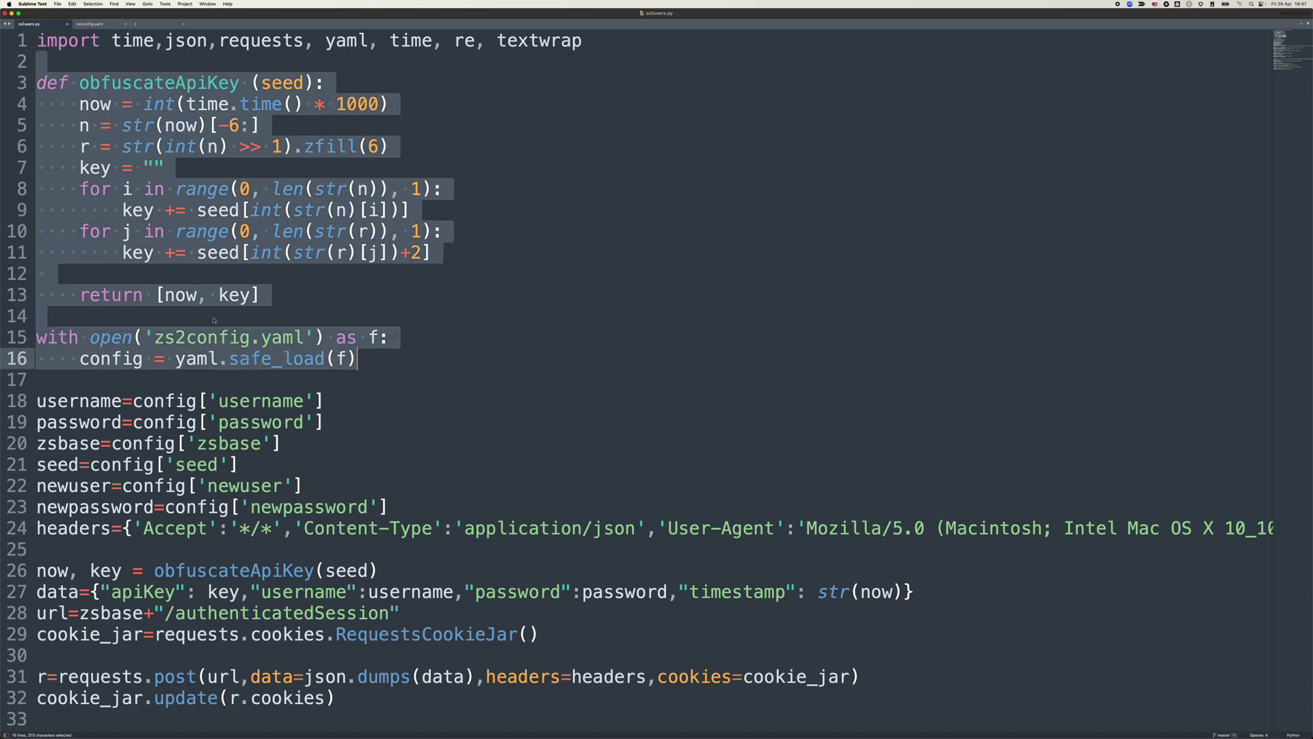
click(95, 24)
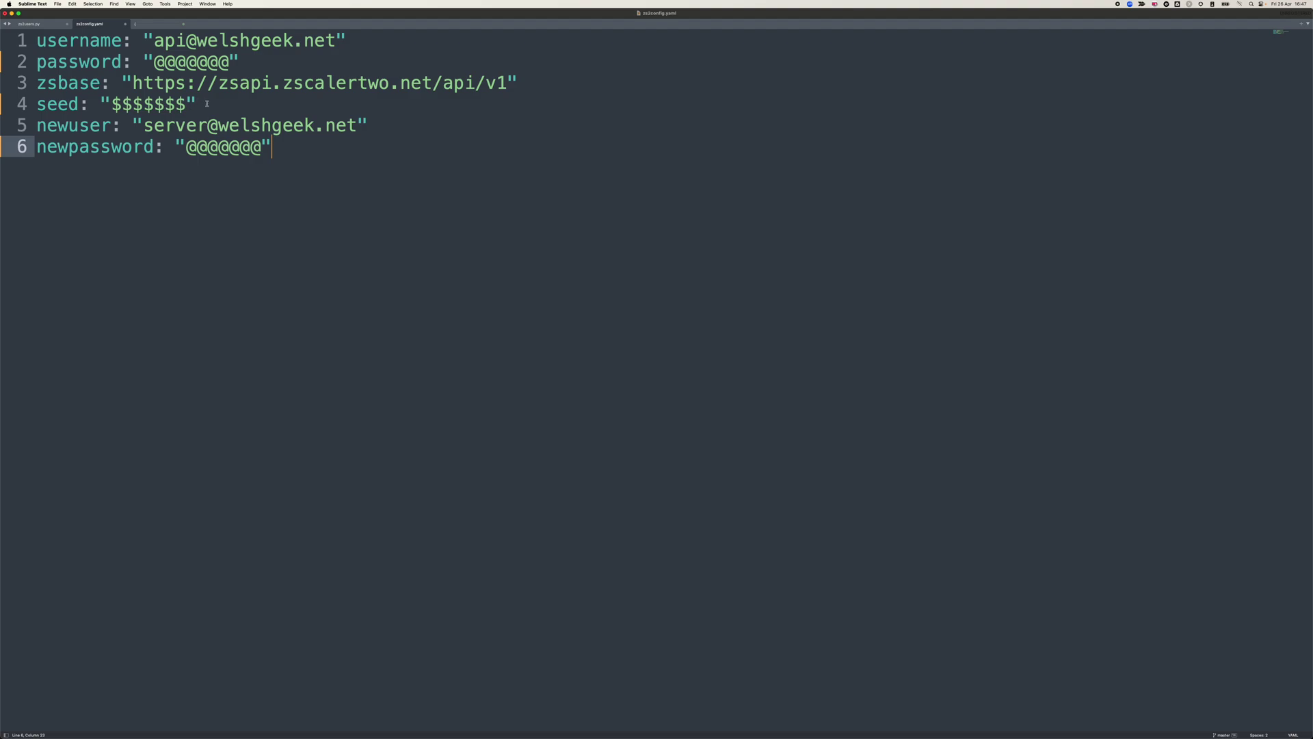
drag(206, 103, 38, 40)
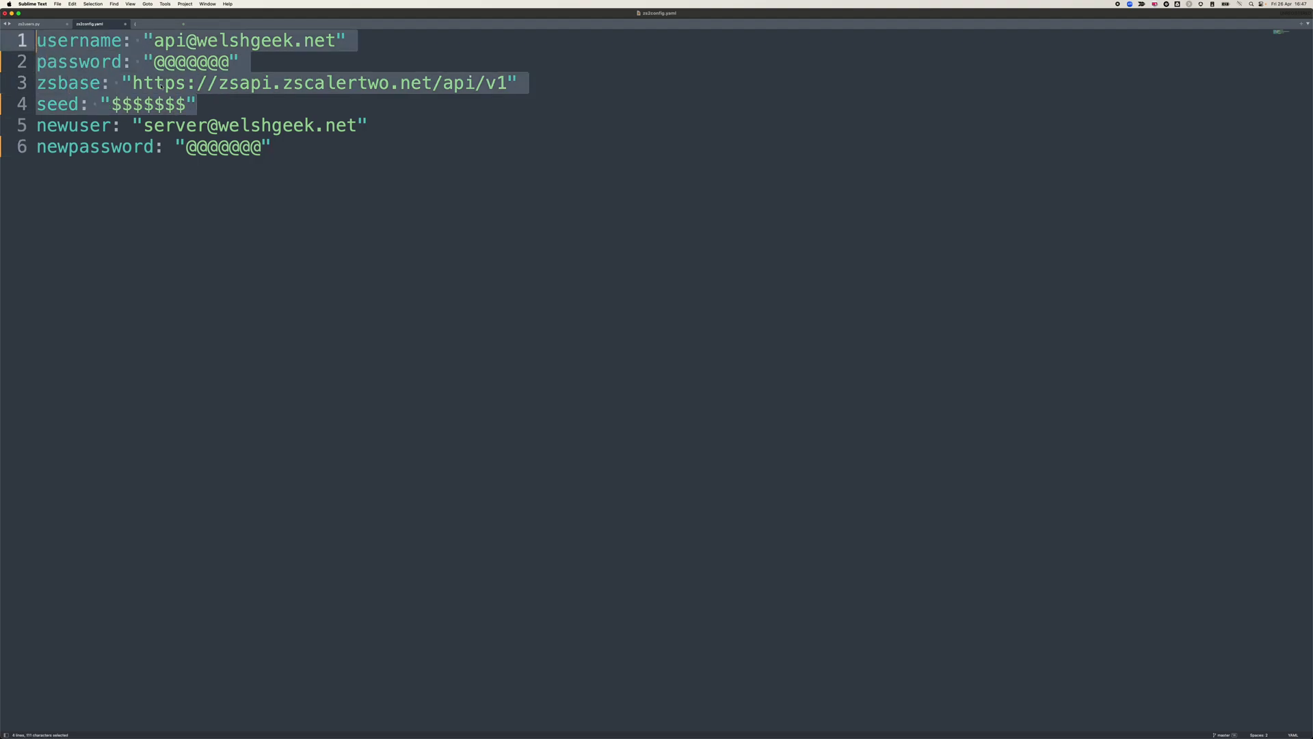
click(146, 126)
drag(146, 126, 355, 126)
double_click(262, 147)
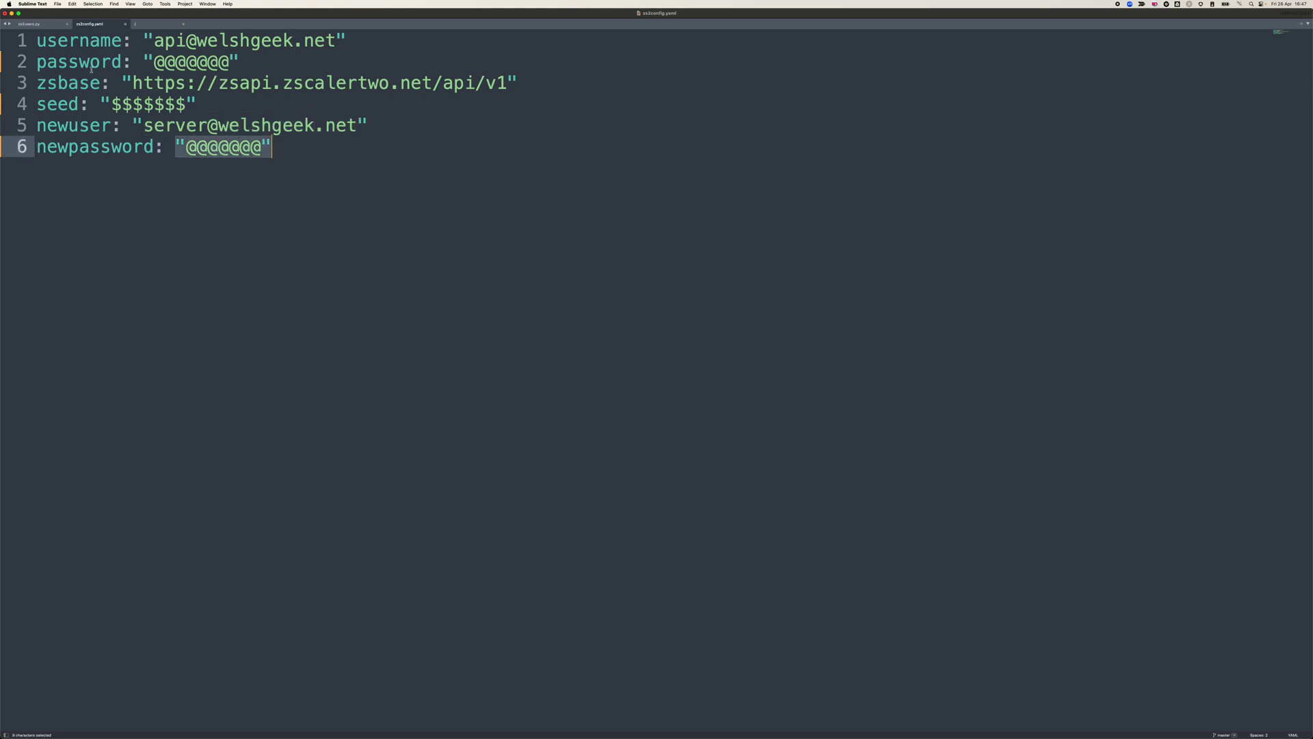
click(42, 25)
click(152, 334)
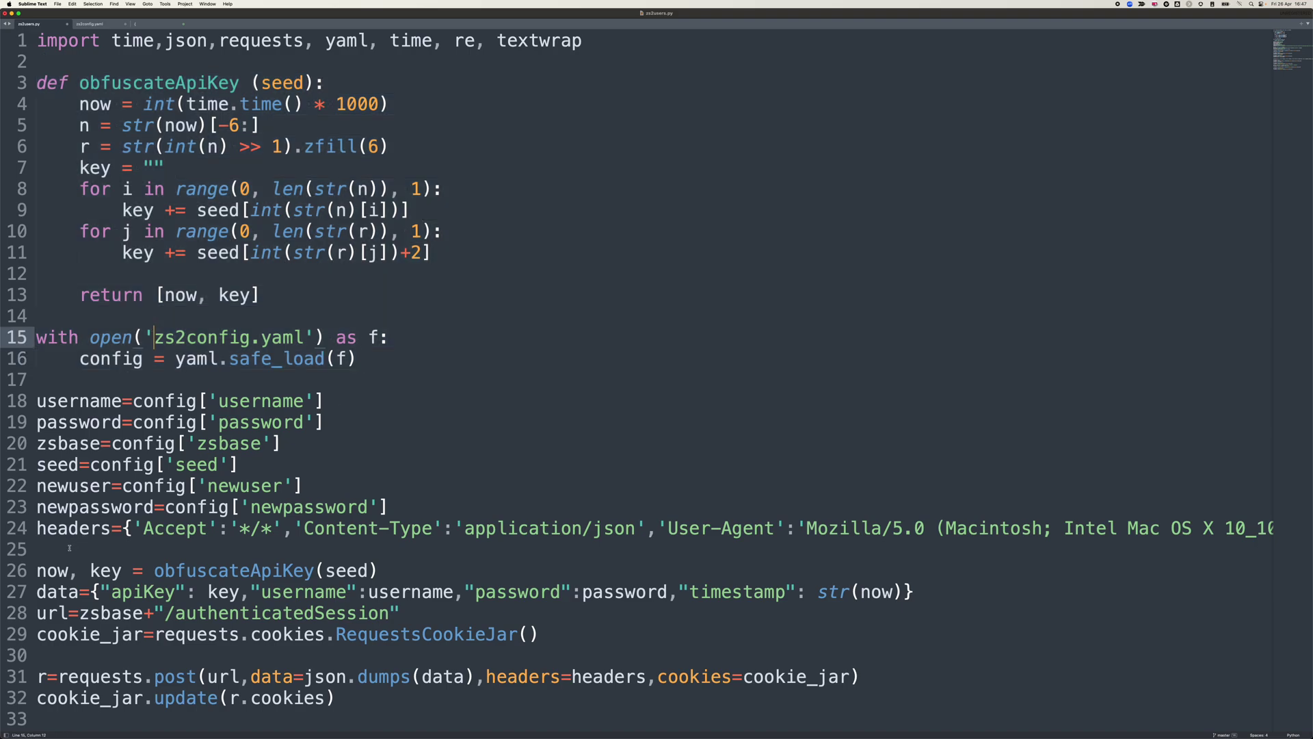
drag(48, 540, 36, 408)
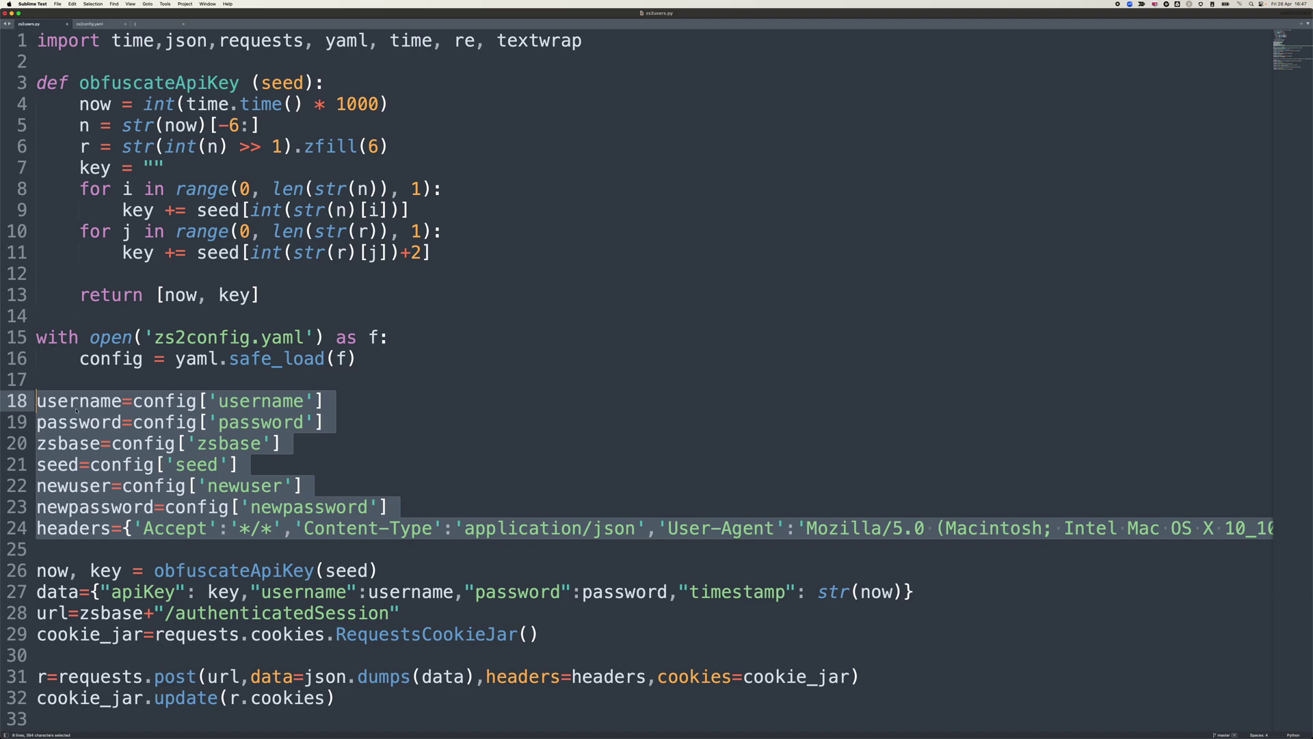
scroll(90, 356, down, 5)
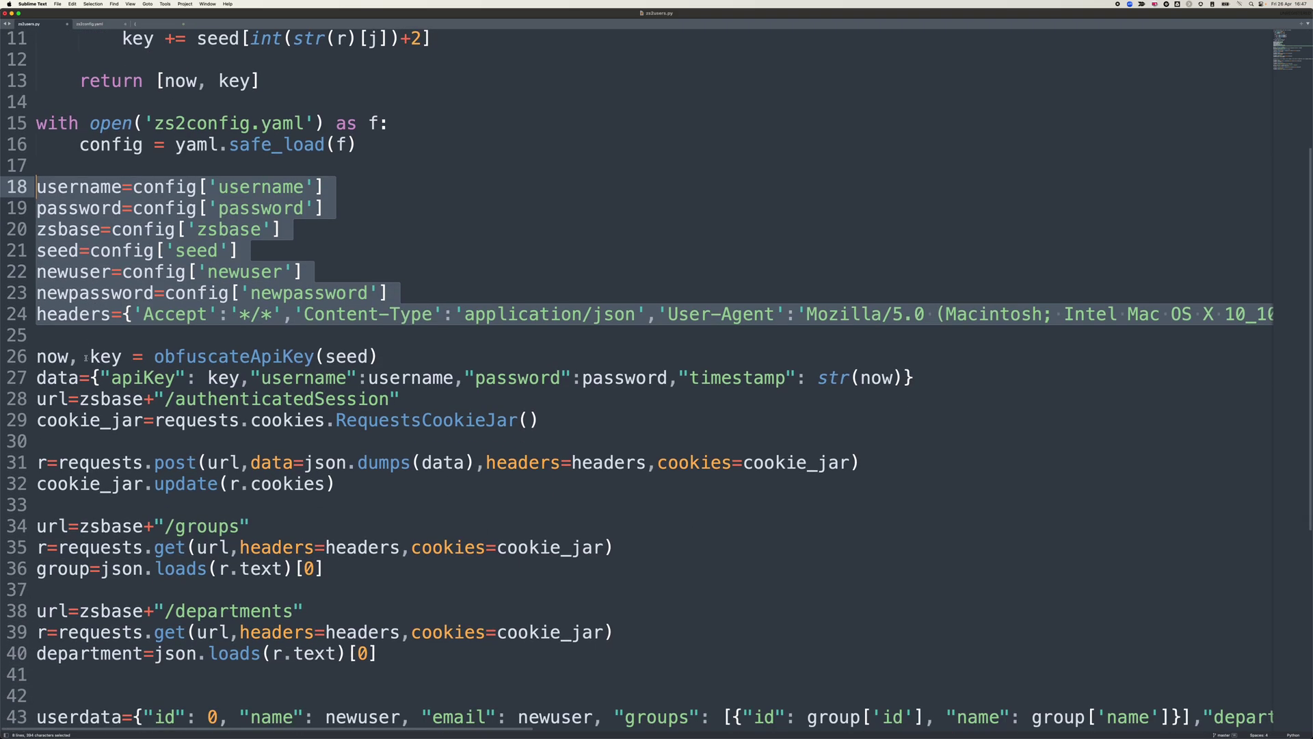
click(78, 378)
drag(43, 359, 344, 491)
click(338, 495)
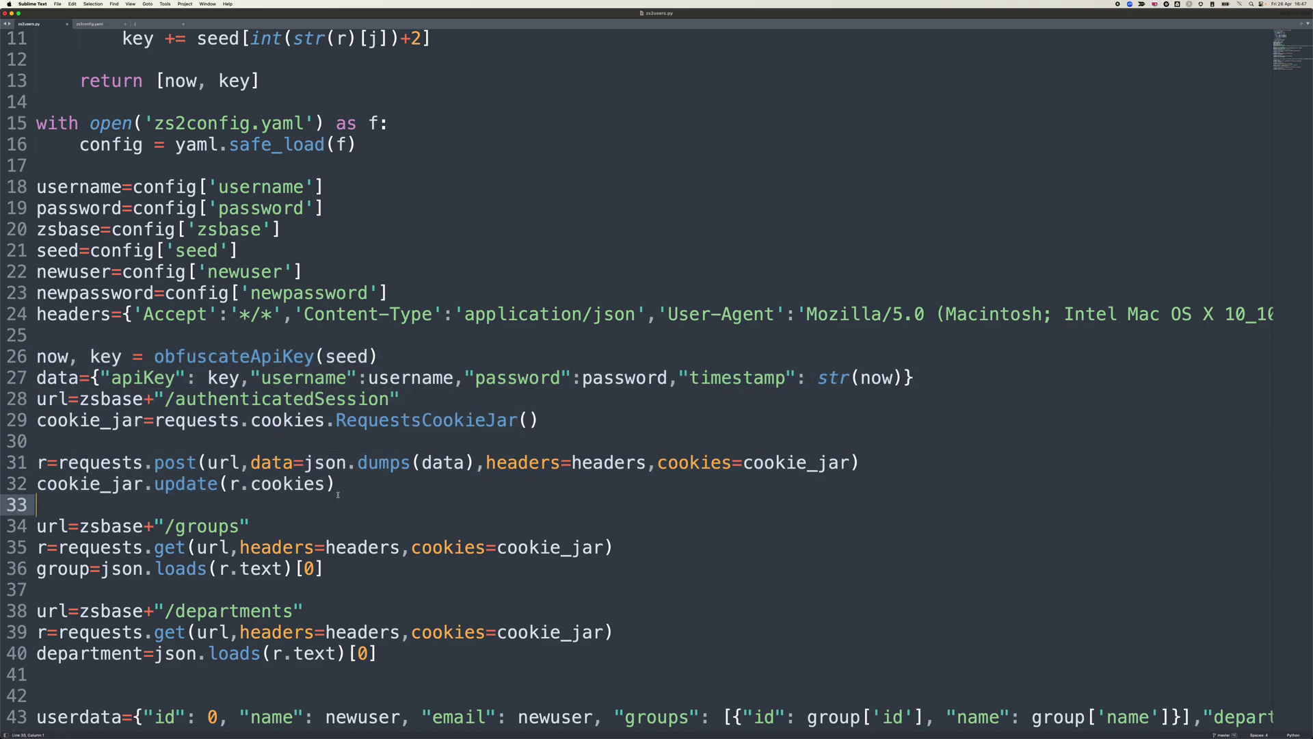
drag(230, 484, 327, 483)
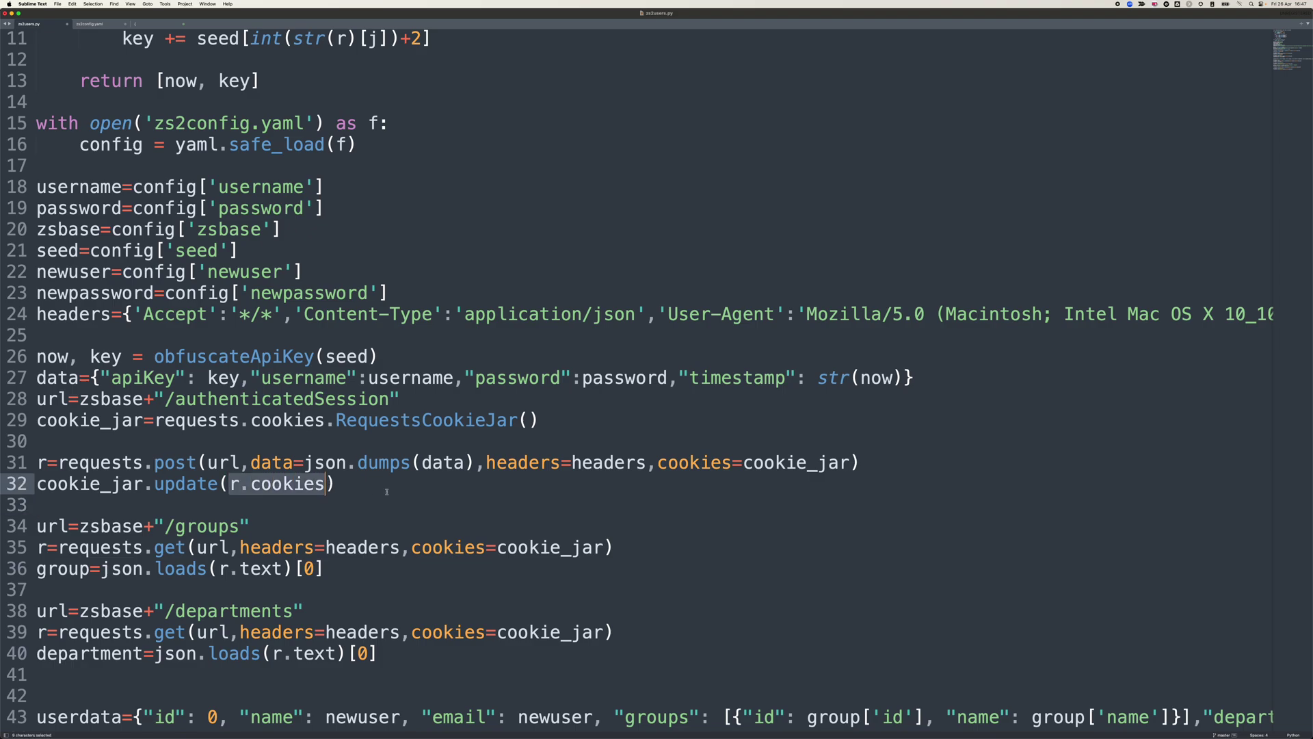
scroll(228, 418, down, 7)
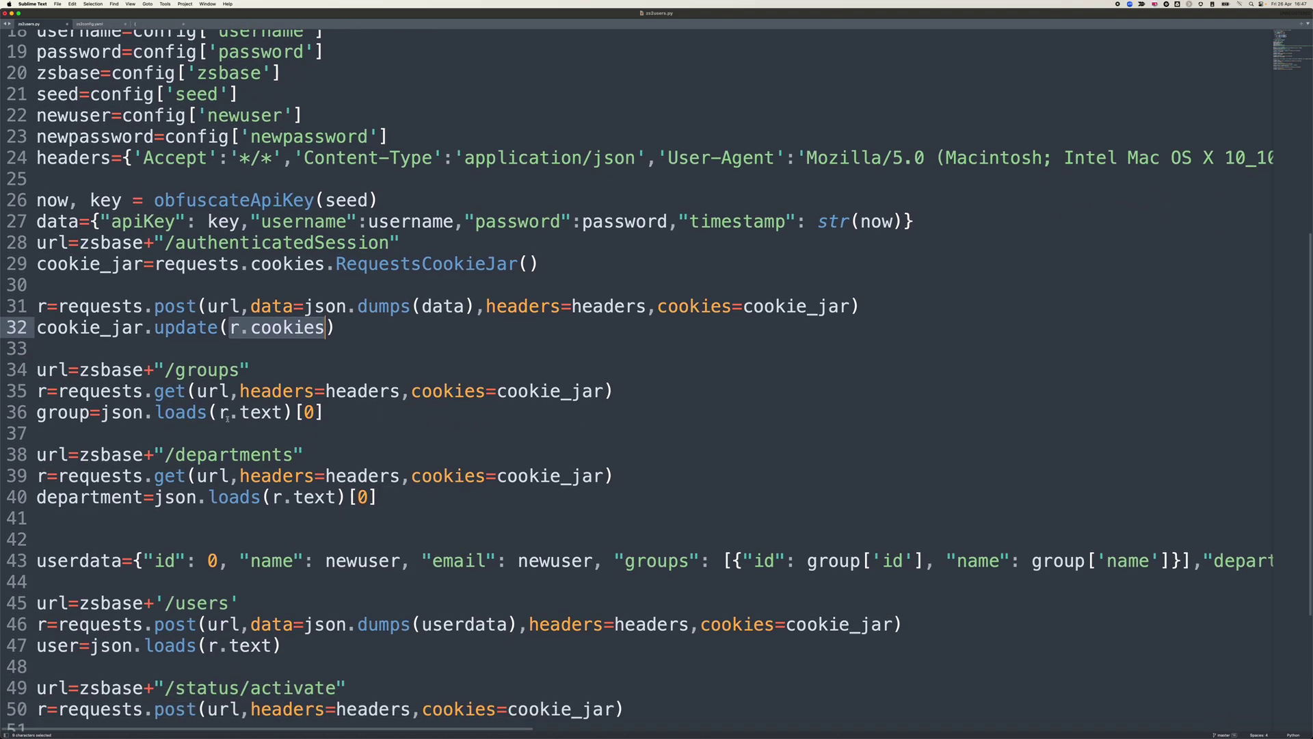
double_click(193, 371)
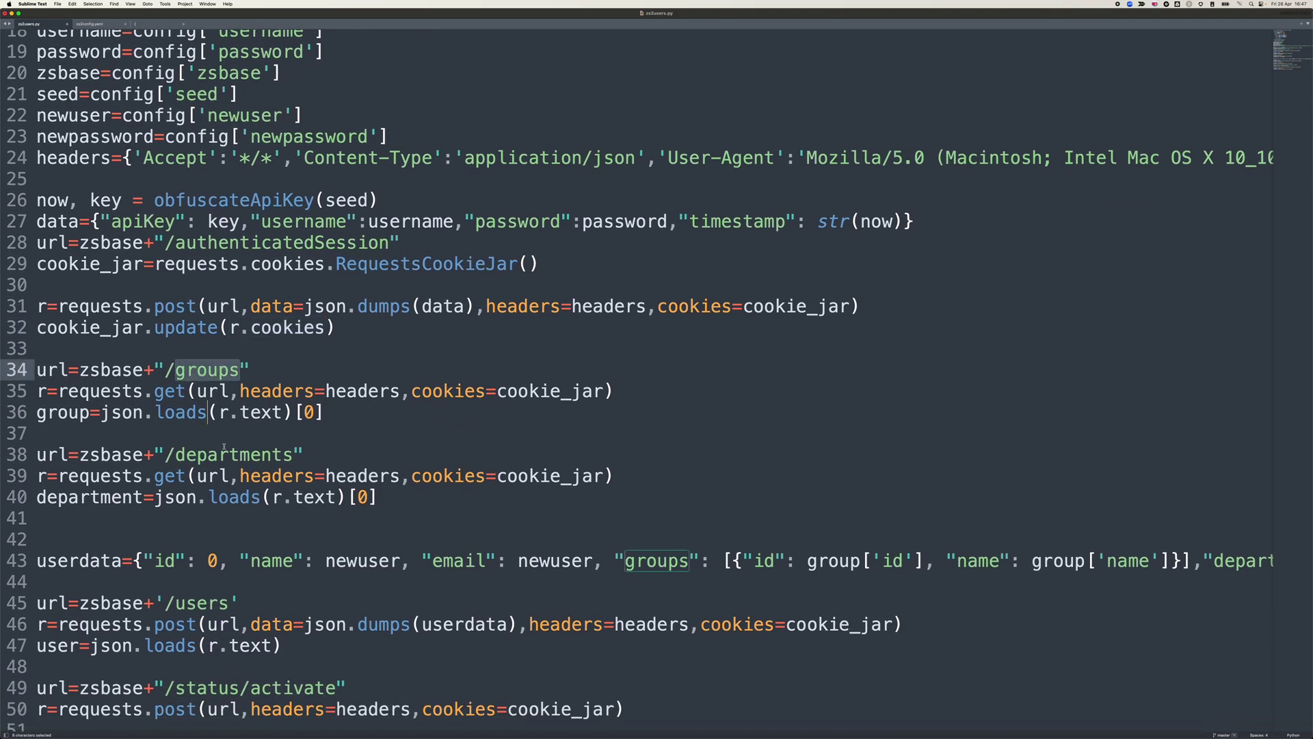
drag(229, 459, 239, 457)
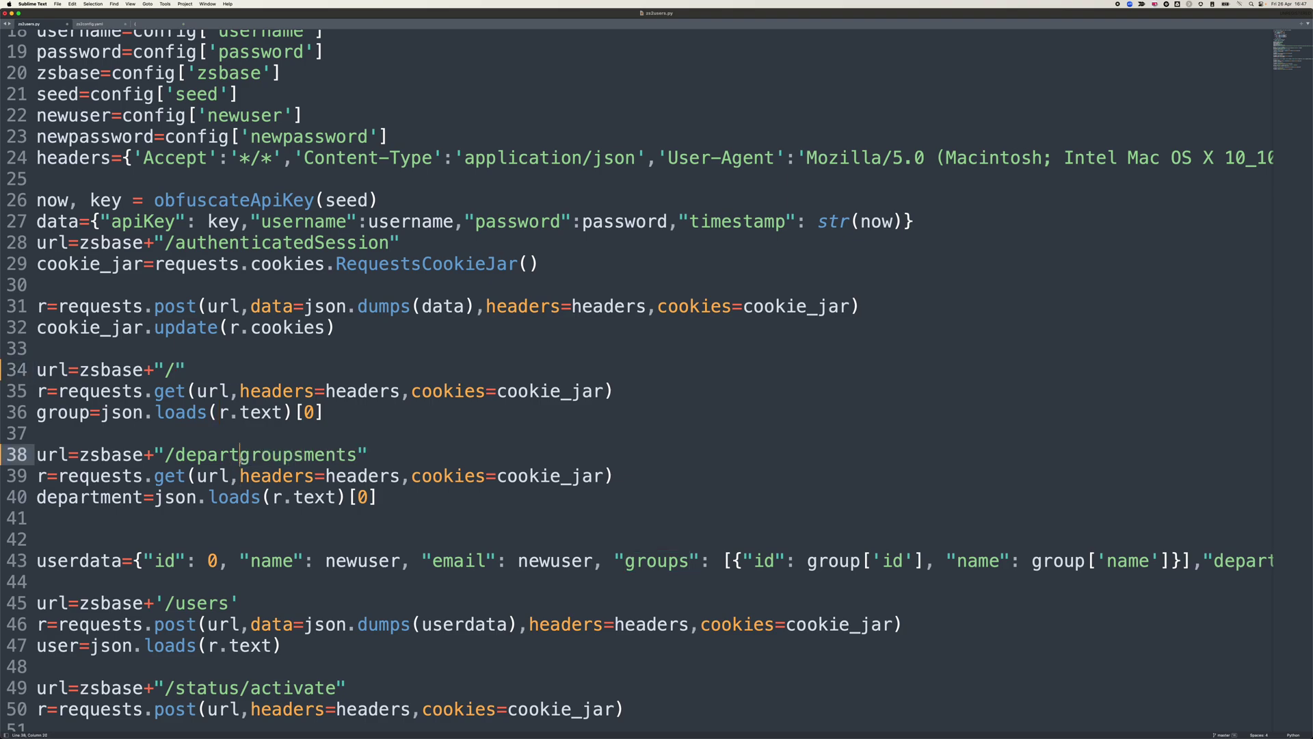
key(super+z)
double_click(308, 412)
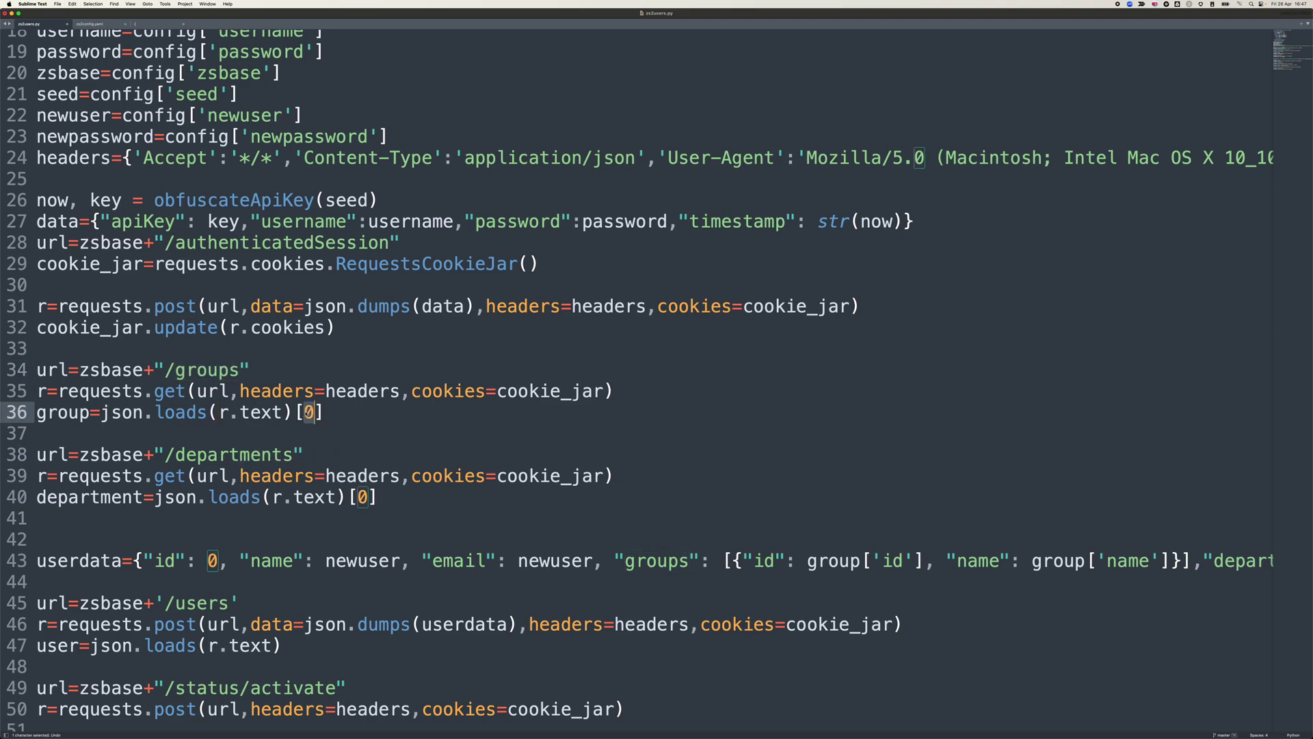
double_click(363, 498)
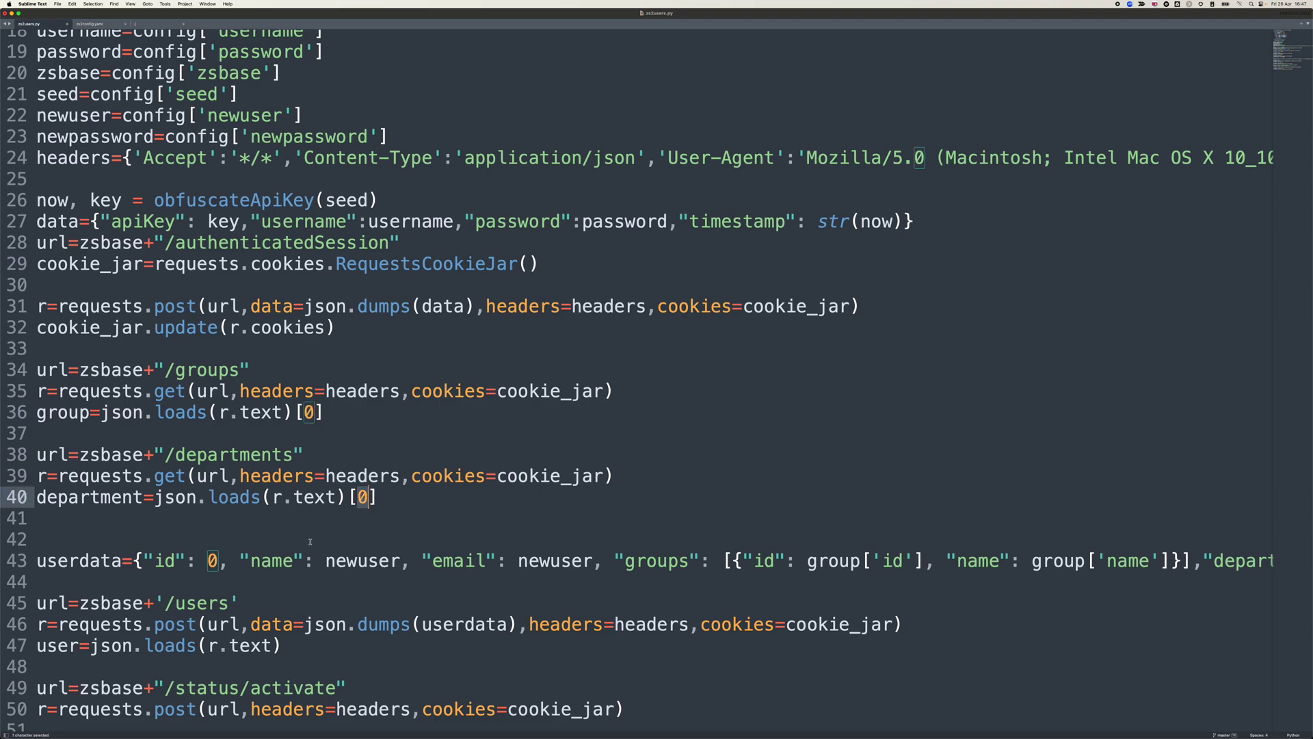
scroll(310, 541, down, 3)
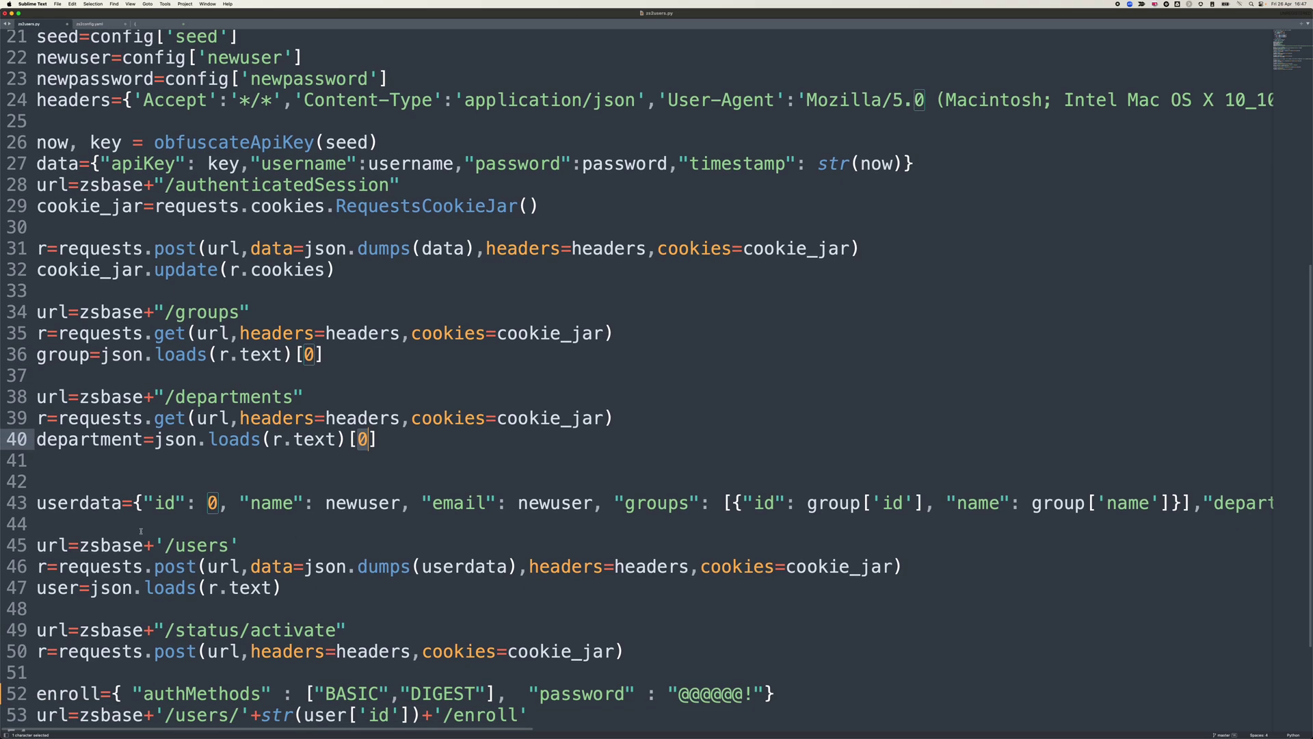
double_click(375, 500)
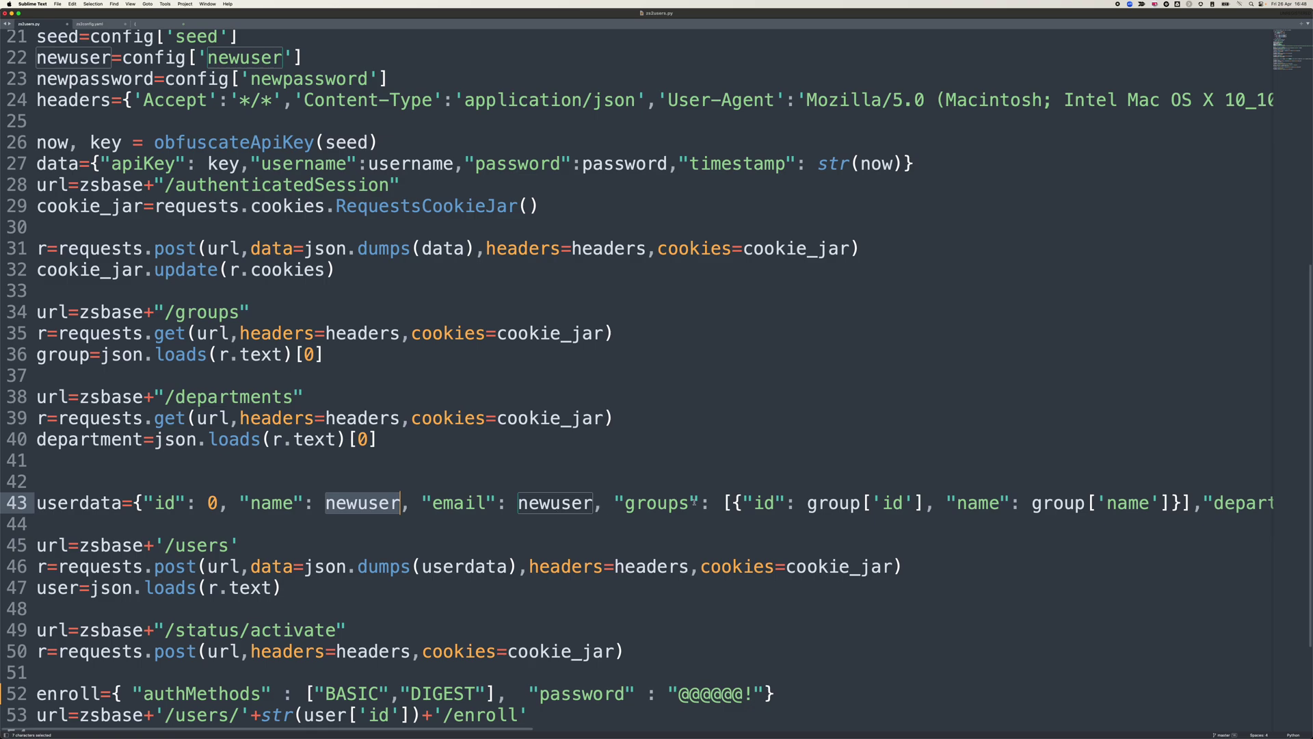
scroll(641, 508, right, 10)
click(379, 505)
double_click(380, 505)
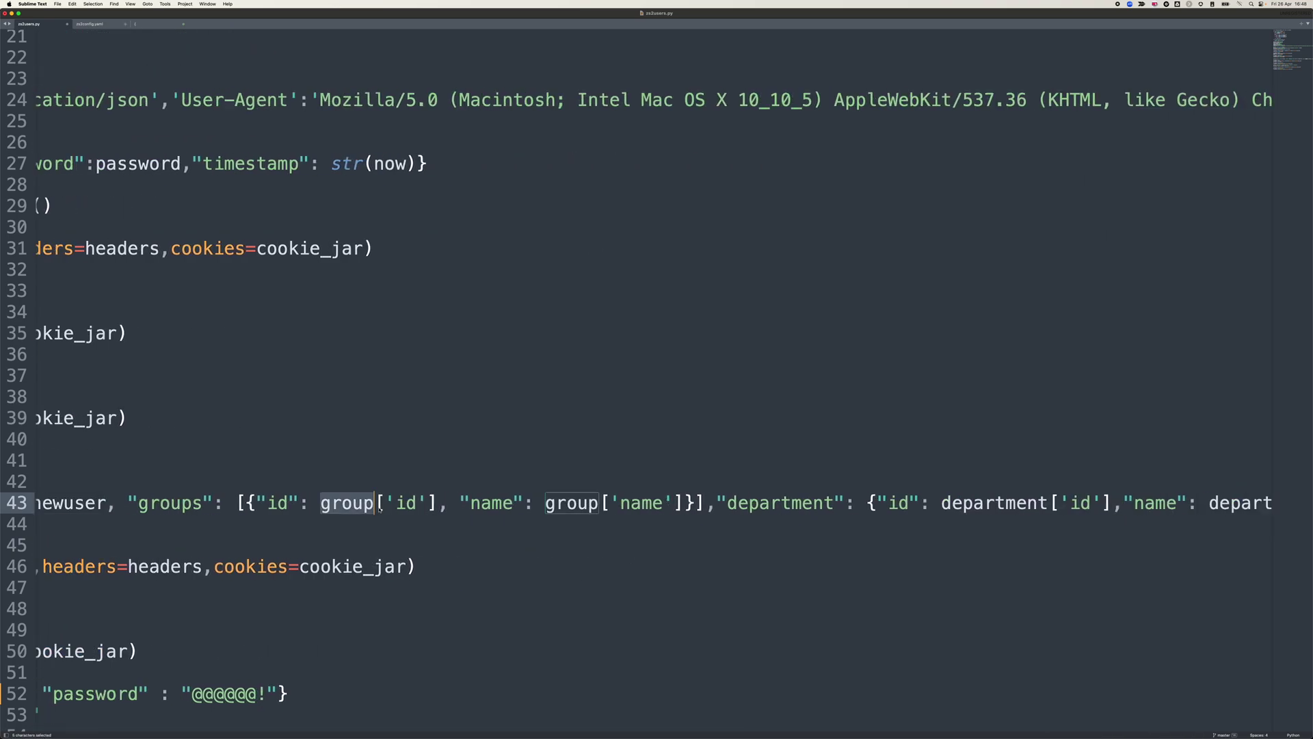
double_click(415, 505)
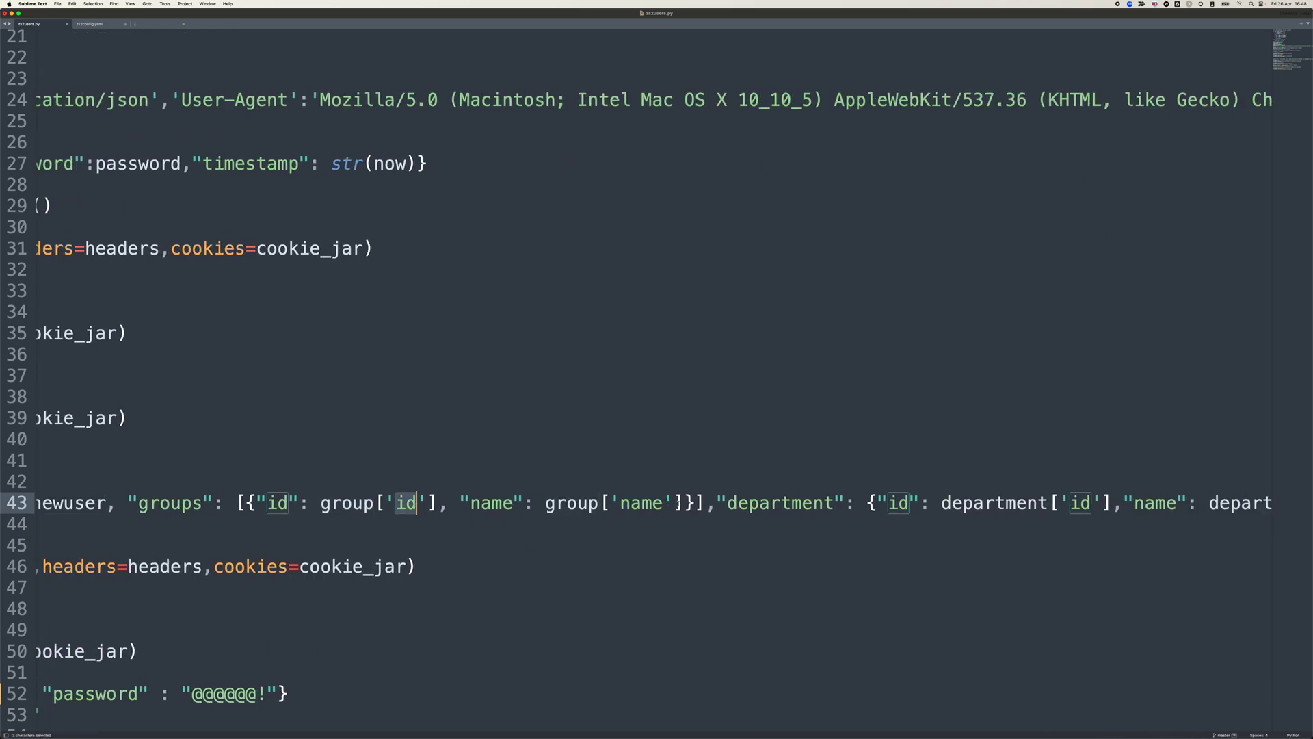
scroll(677, 505, right, 10)
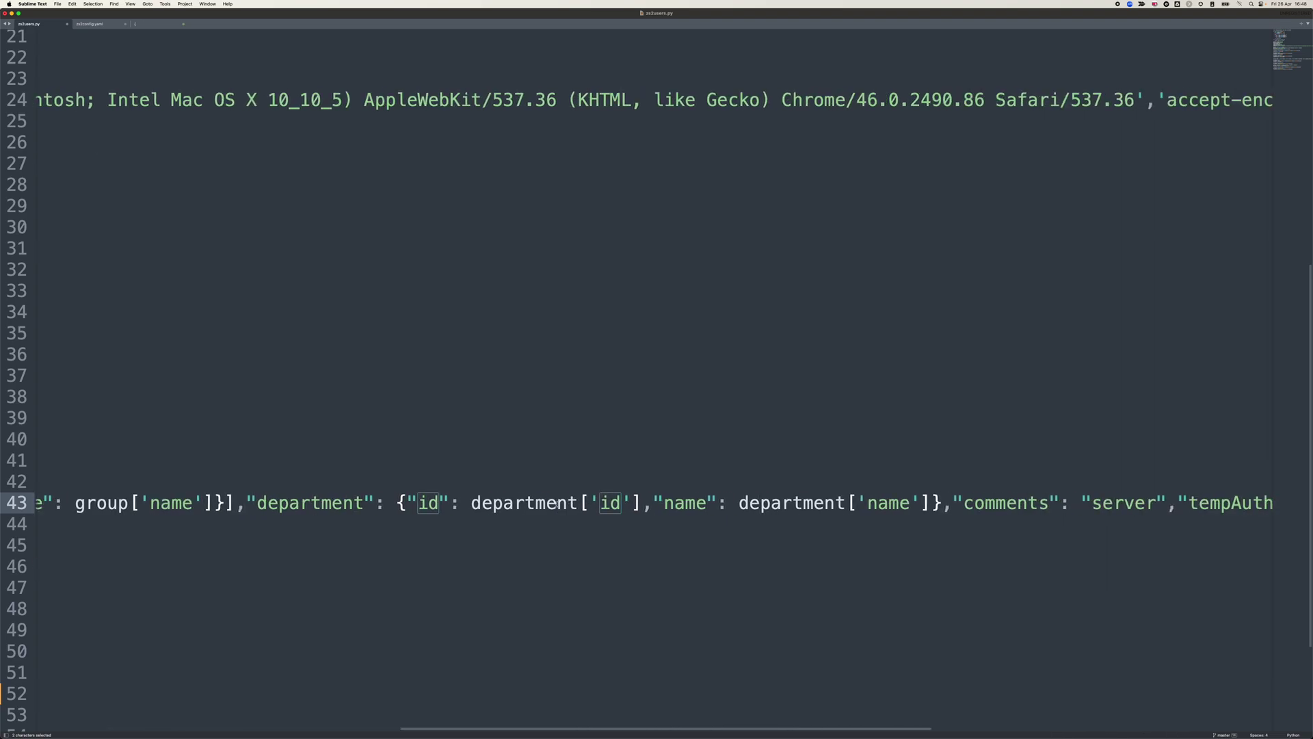
scroll(558, 505, right, 15)
scroll(558, 505, left, 20)
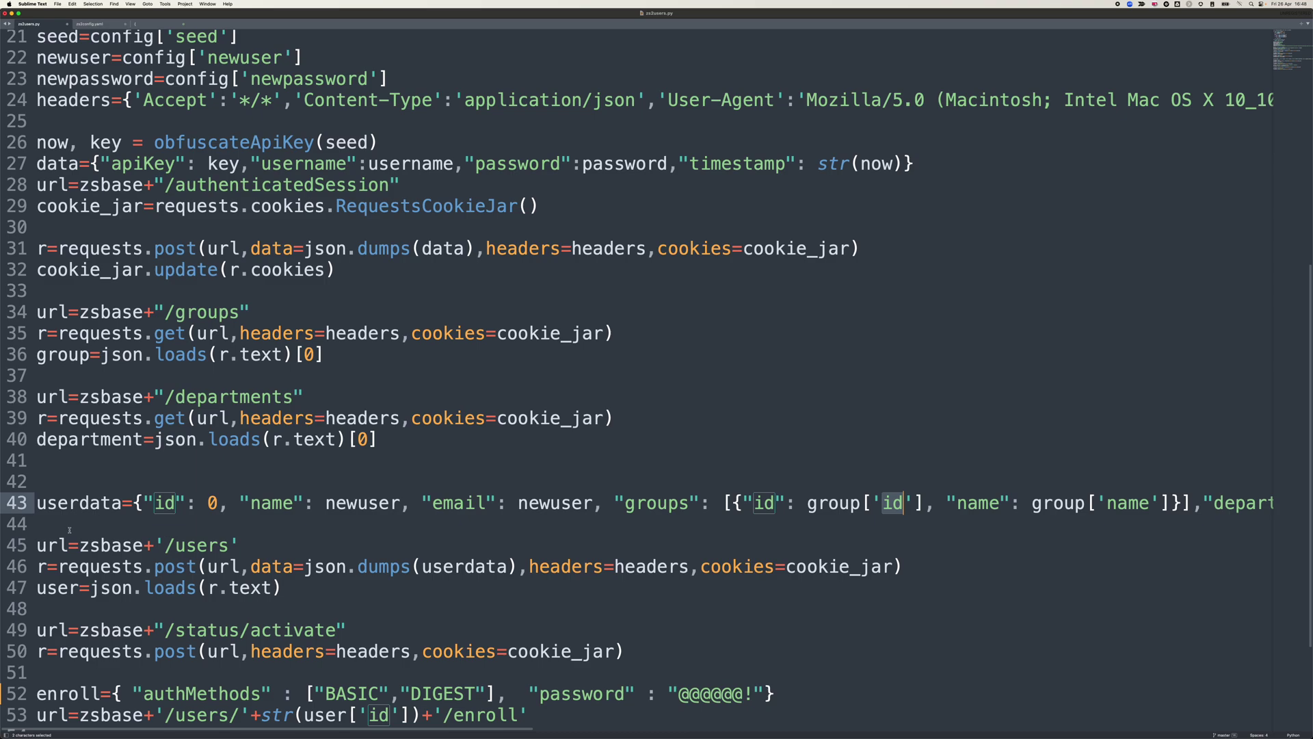
drag(63, 532, 43, 611)
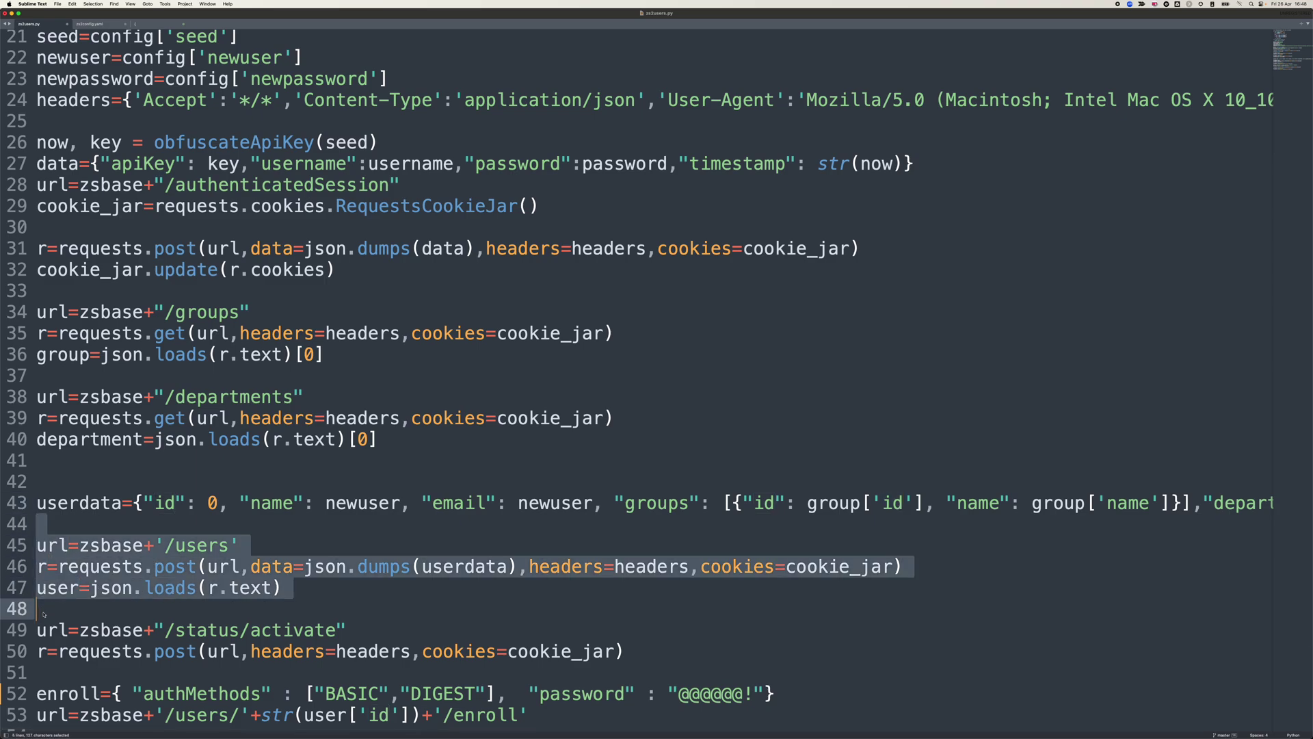
scroll(43, 614, down, 5)
drag(39, 562, 36, 616)
click(46, 495)
scroll(36, 618, down, 2)
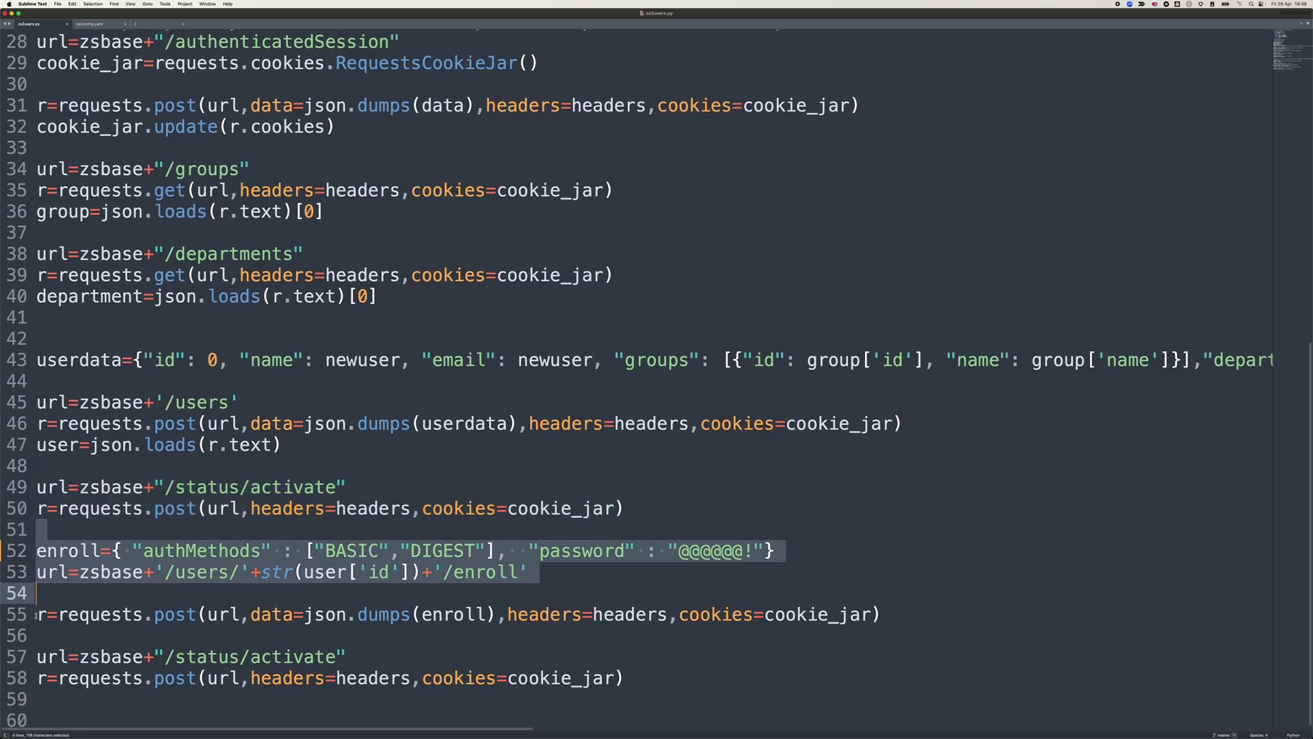
click(80, 511)
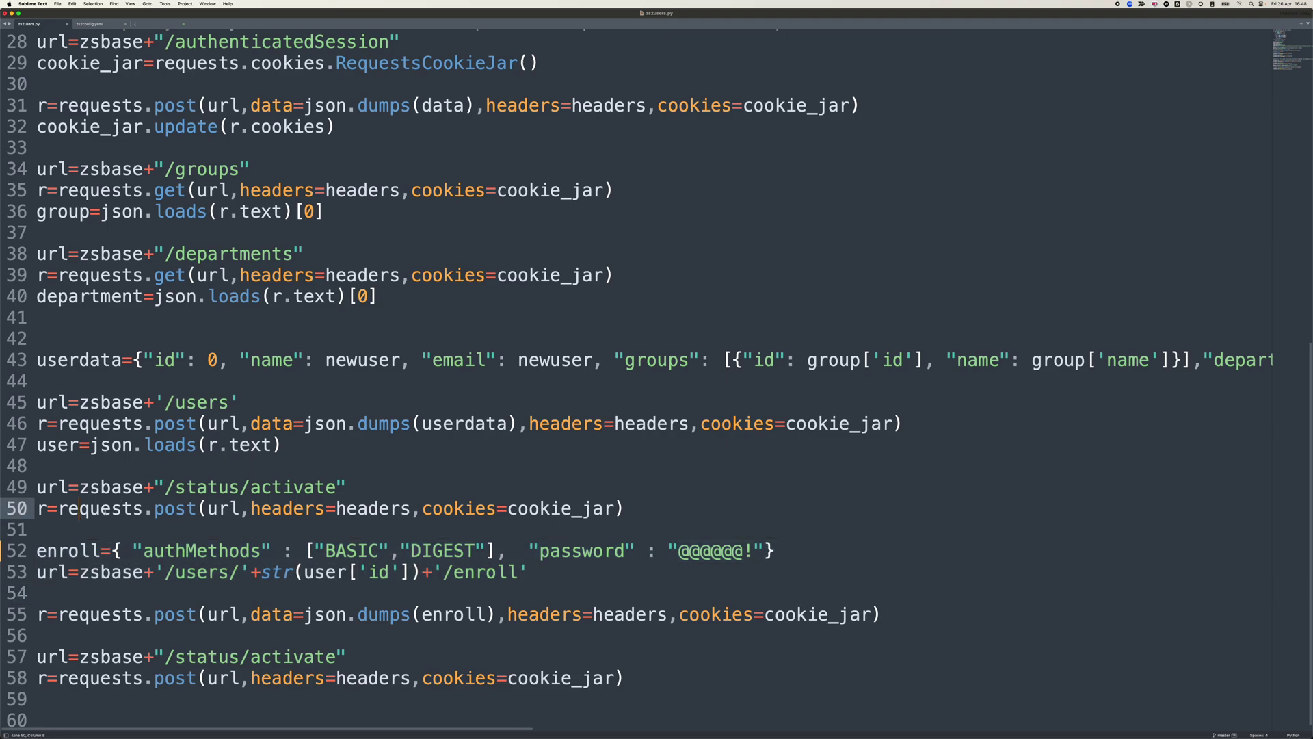
drag(75, 470, 46, 402)
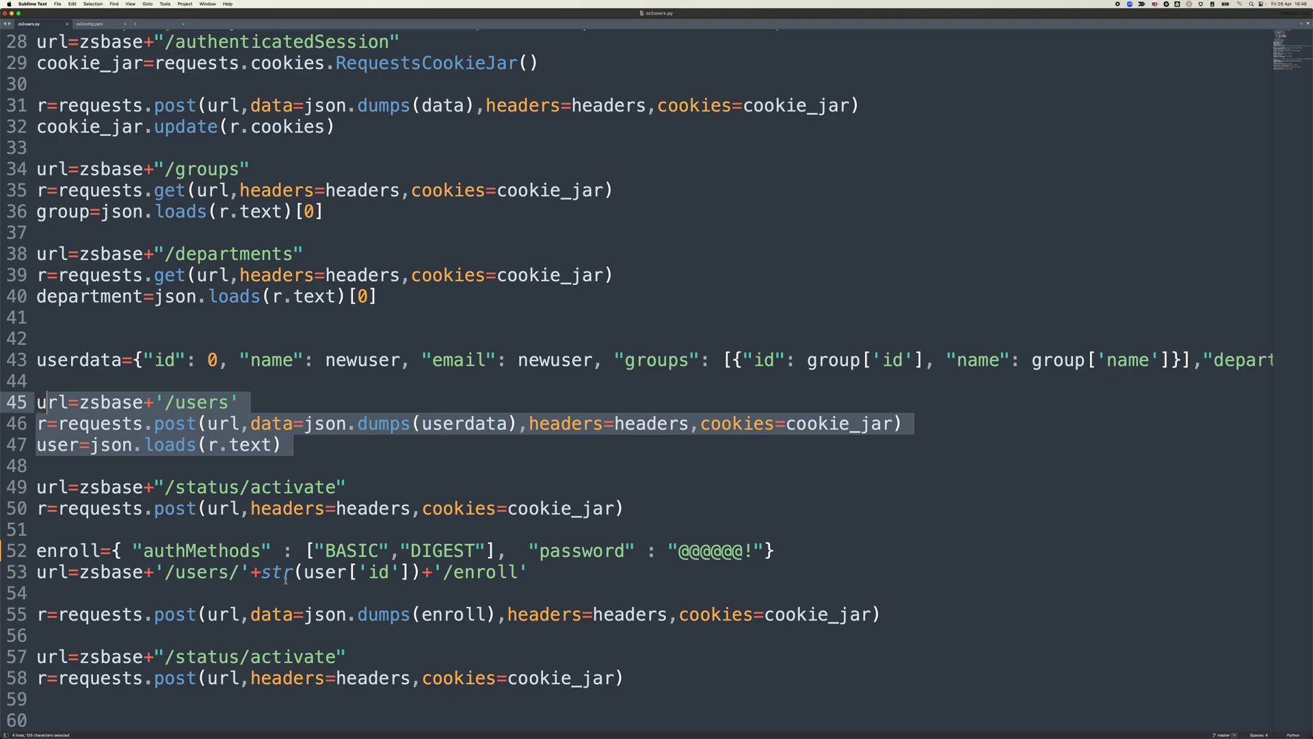
drag(164, 573, 540, 573)
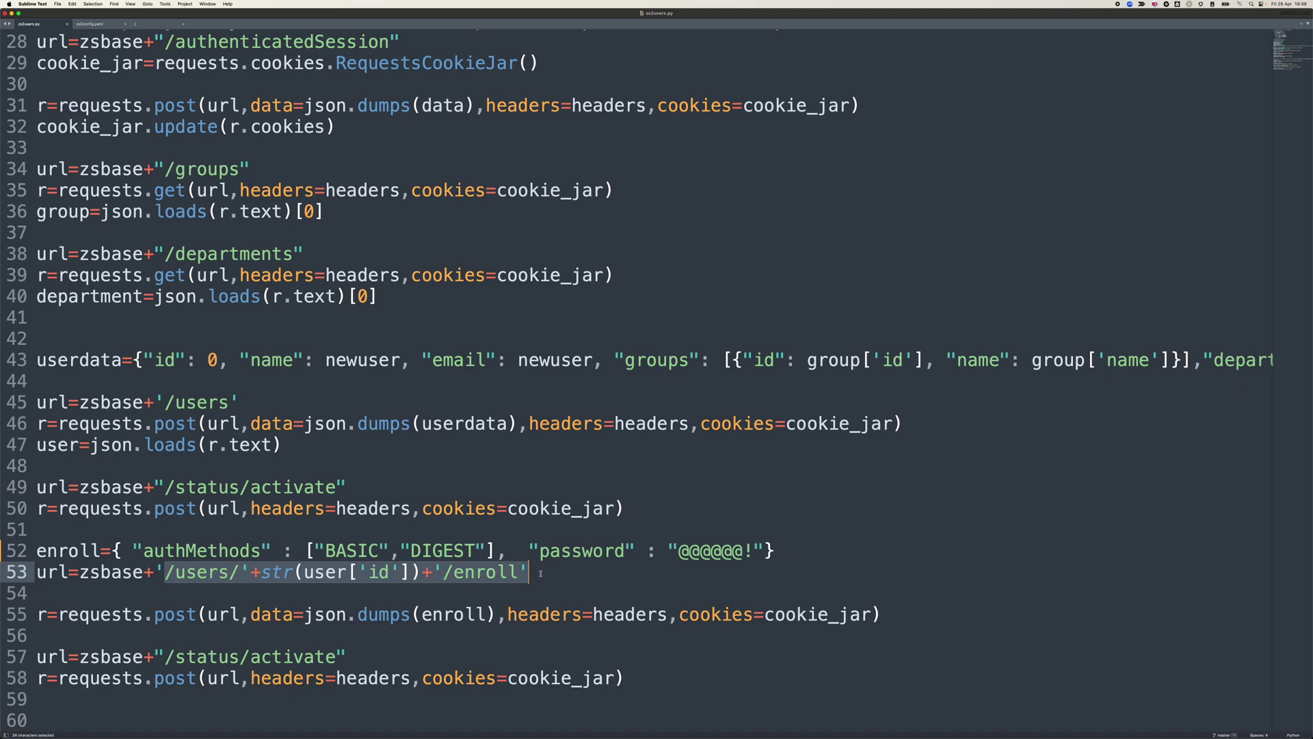
double_click(353, 551)
double_click(443, 550)
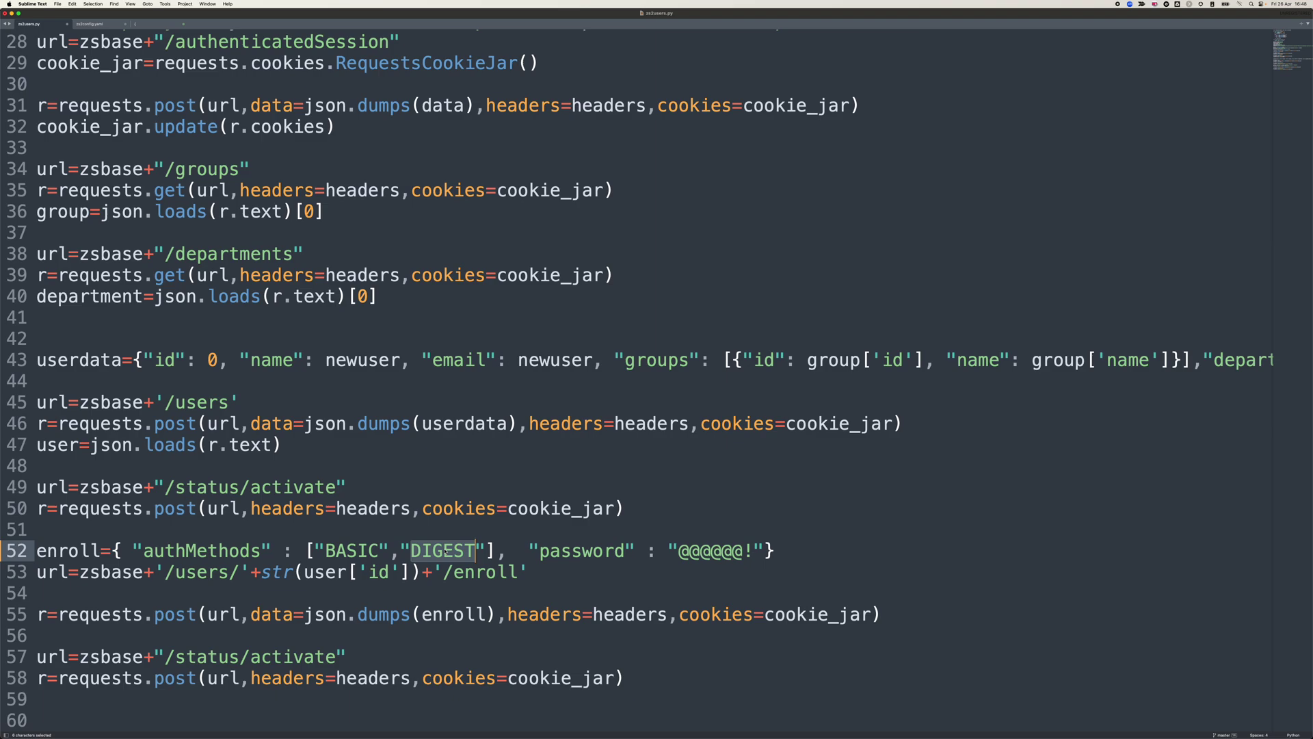
double_click(741, 552)
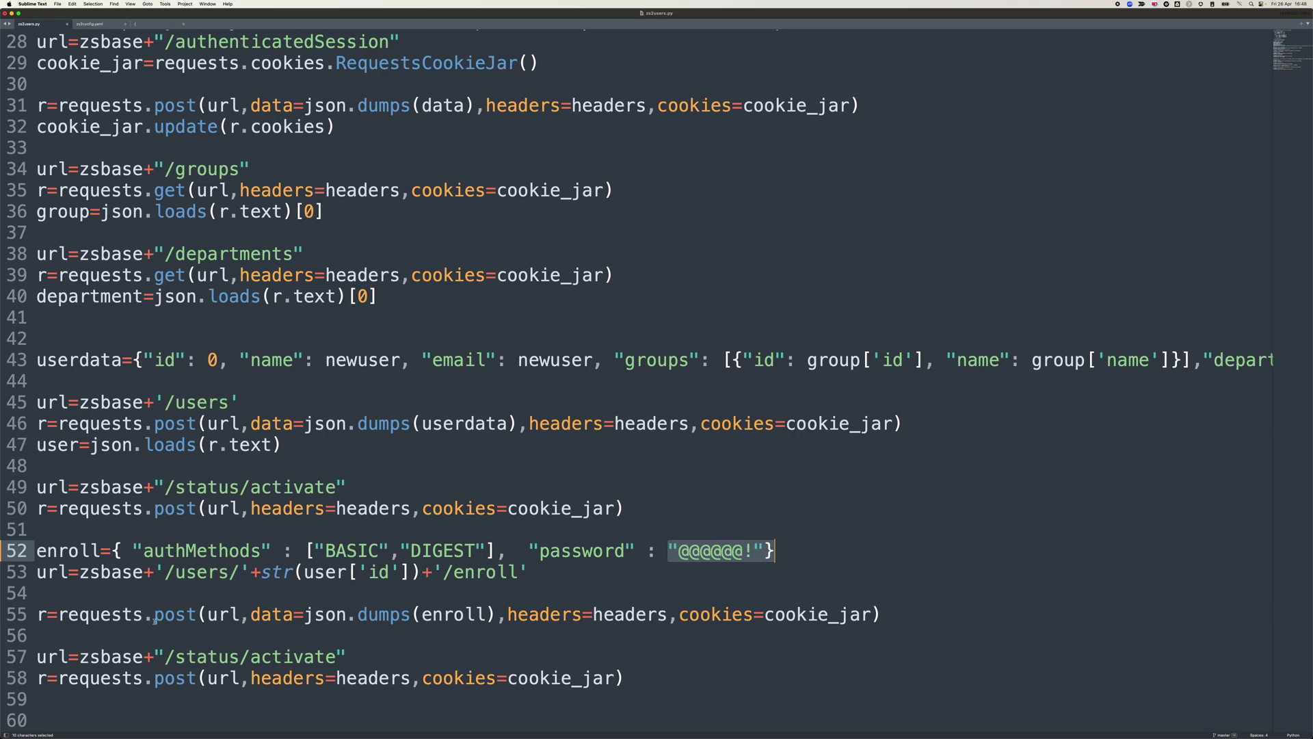
drag(37, 636, 79, 572)
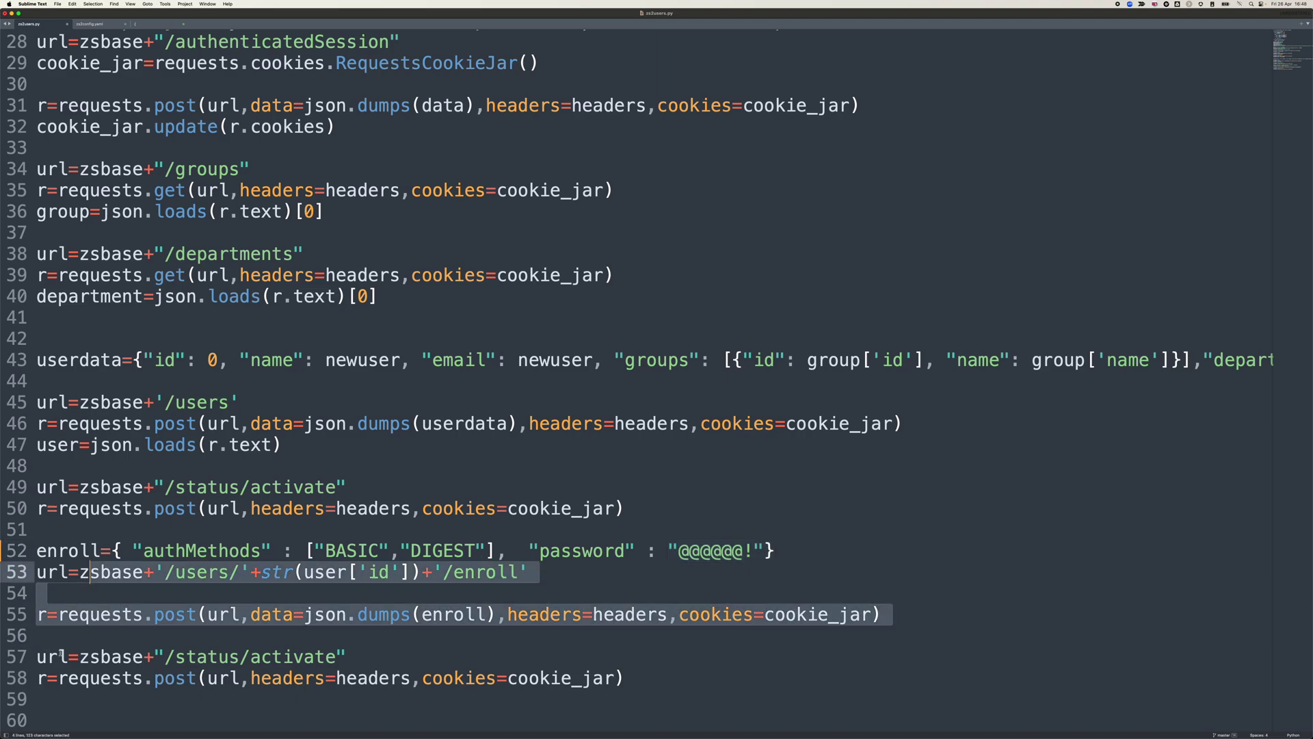
click(111, 708)
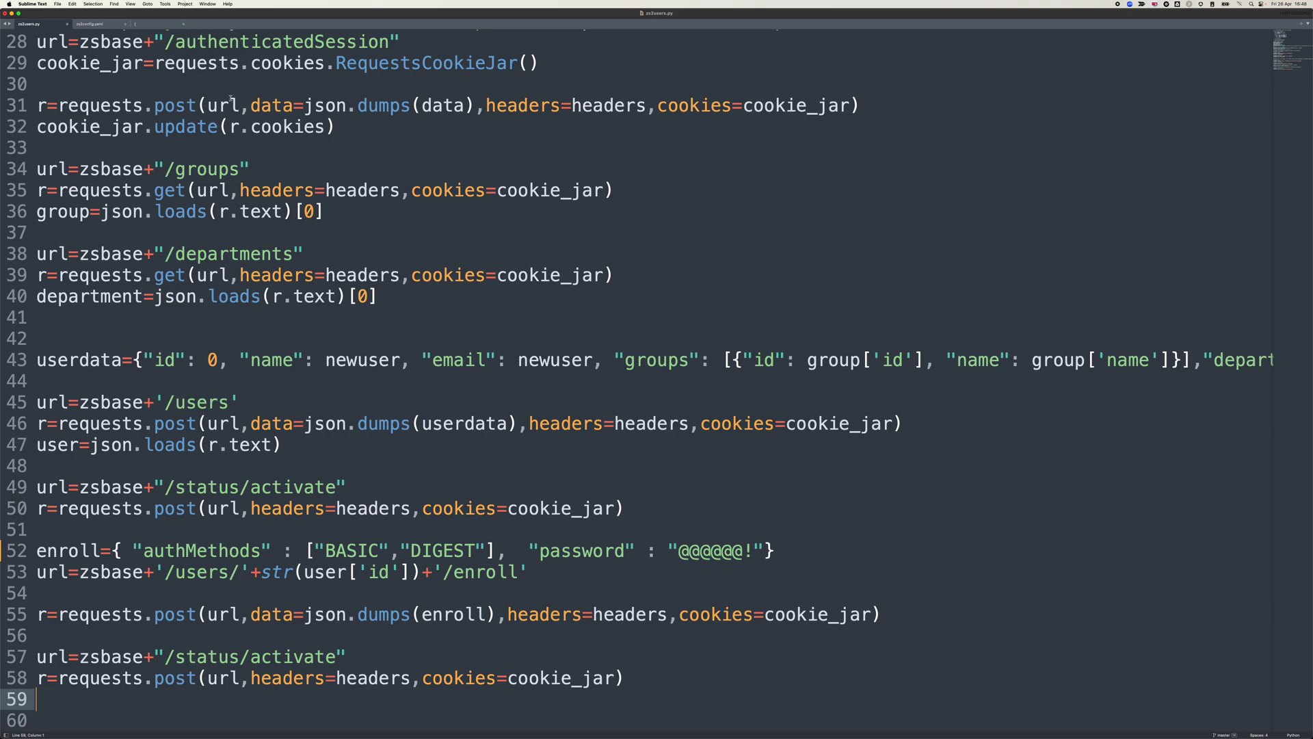
- Run zs2users.py with python, then rerun it as python3 ./zs2users.py when python isn't found
key(super+Tab)
key(super+Tab)
key(super+Tab)
key(super+Tab)
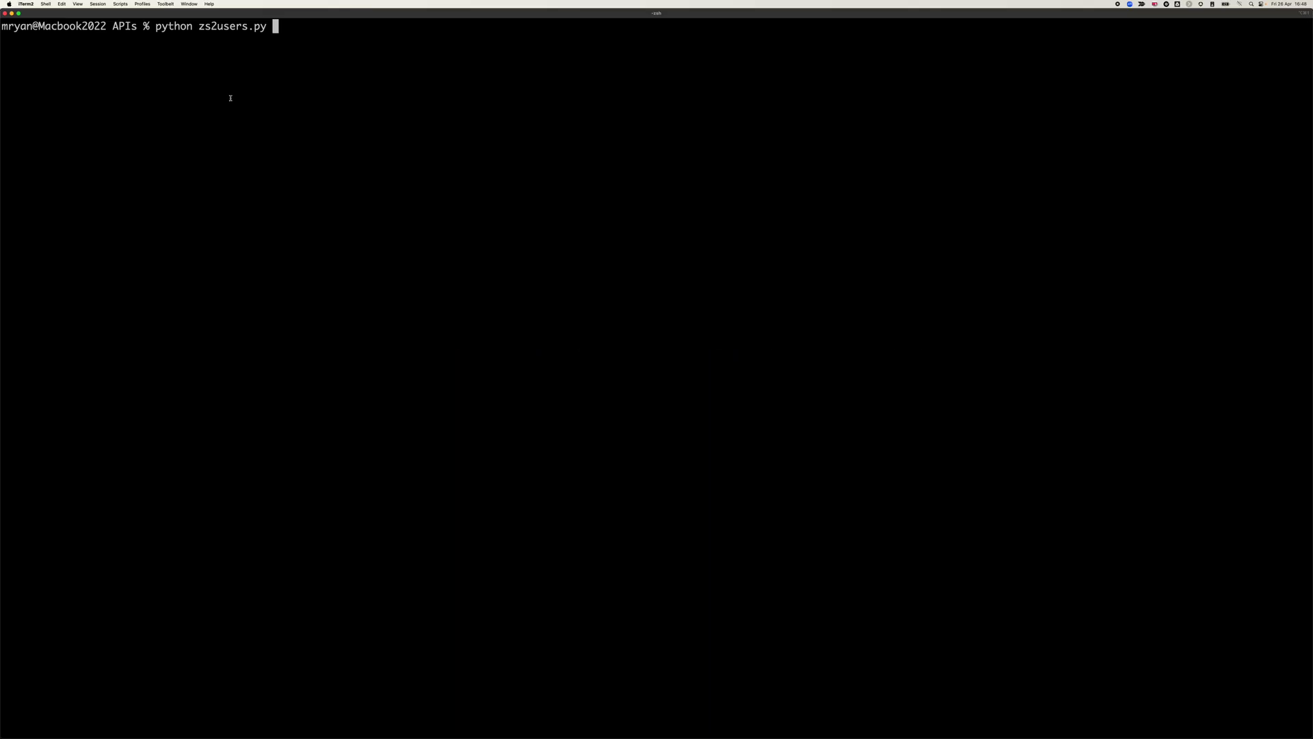
key(Return)
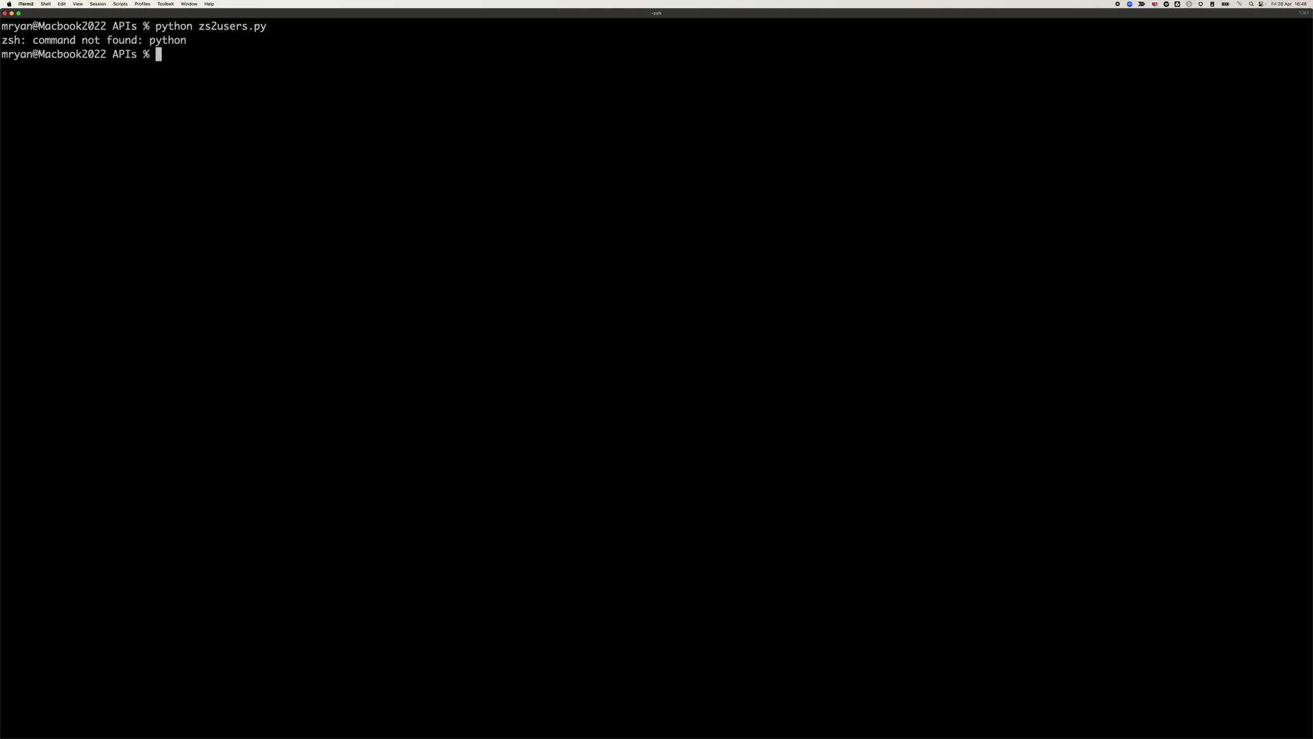
text(pythou)
key(BackSpace)
text(n3 ./zs)
key(Tab)
key(Tab)
text(u)
key(Tab)
key(Return)
key(super+Tab)
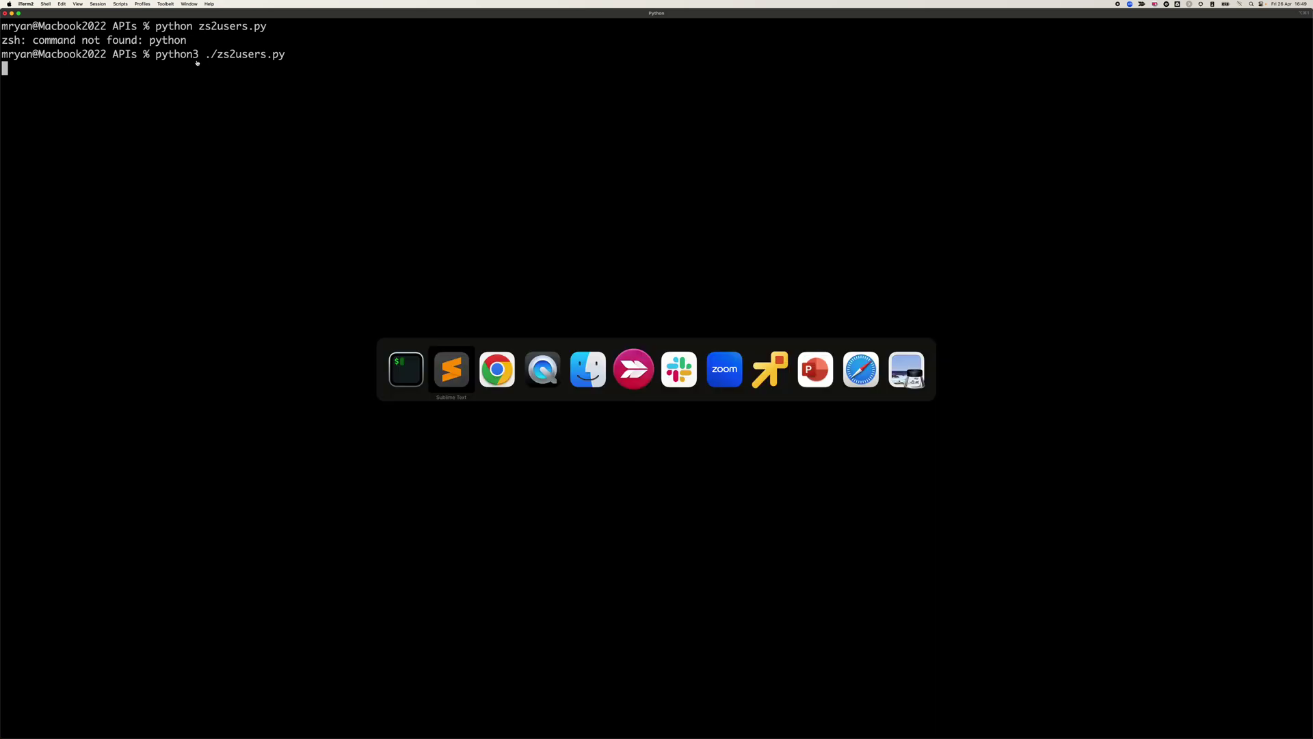
- Back in Chrome, show the Virtual ZENS page with ZIA-PSE1 enabled and In Production
key(super+Tab)
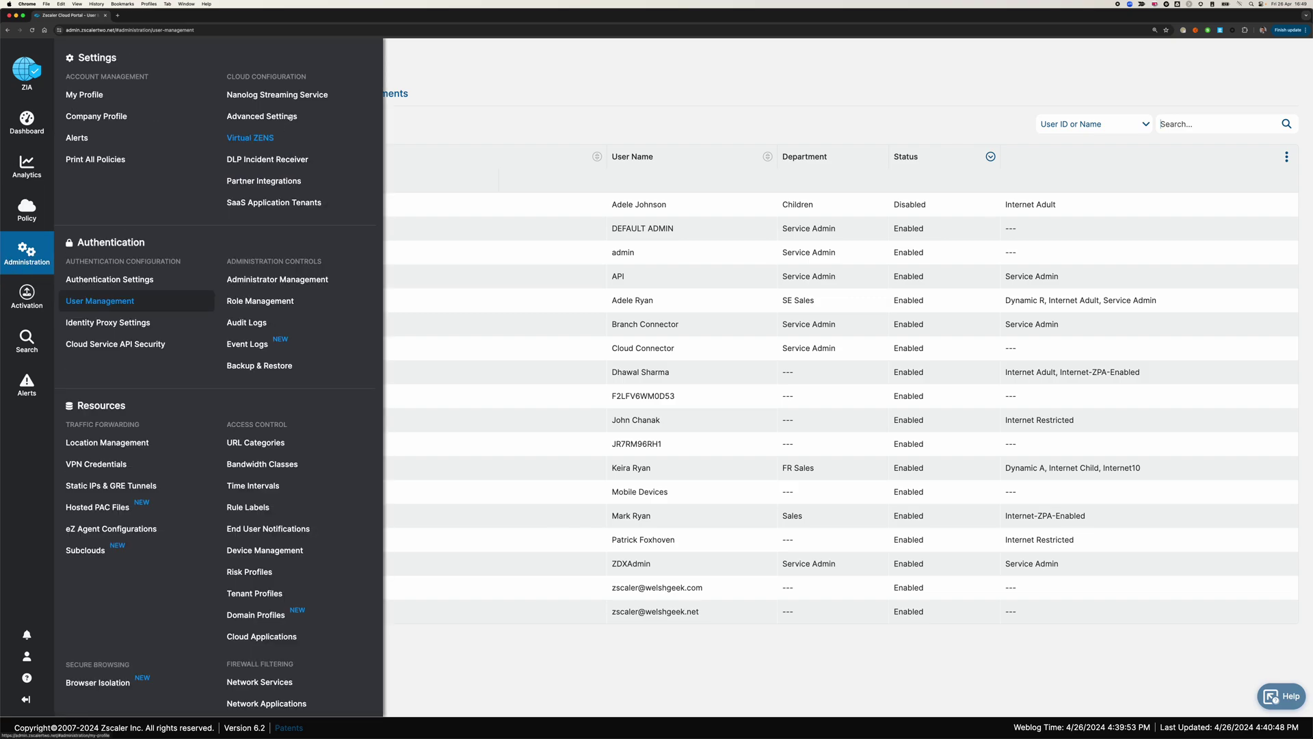
click(250, 137)
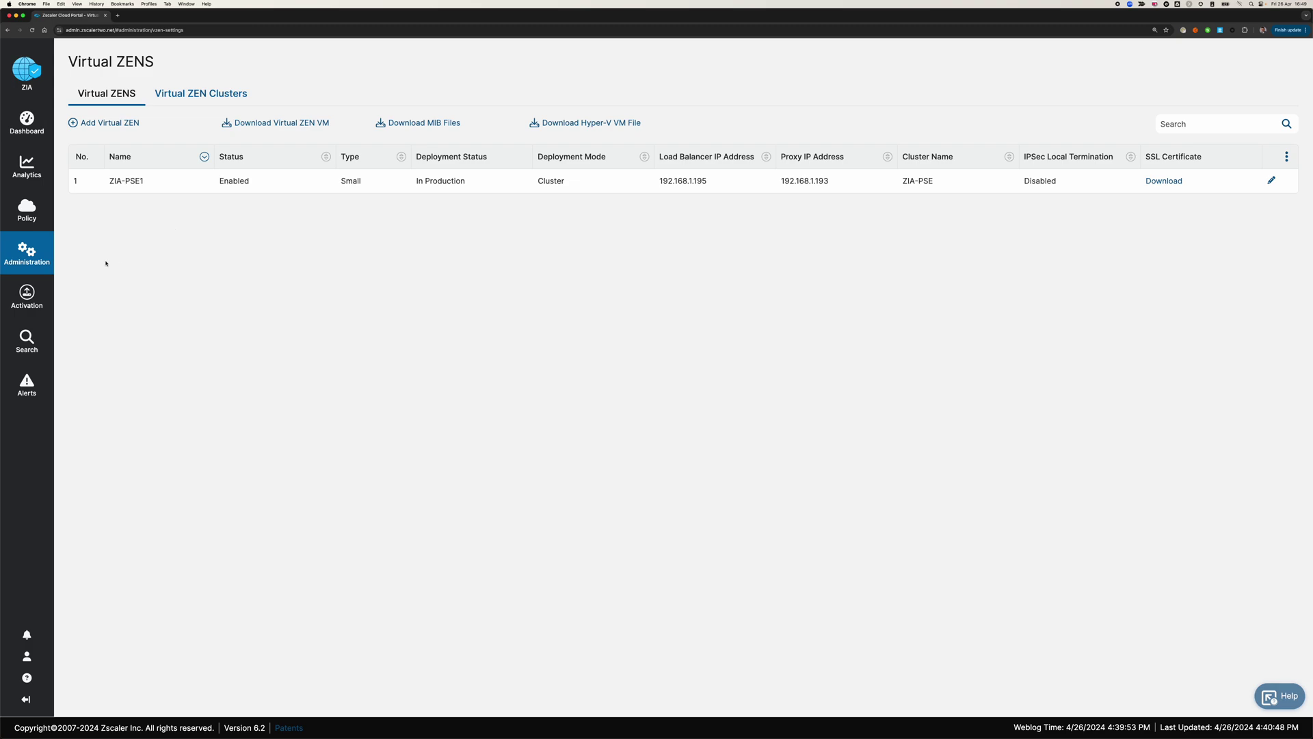
- Open Location Management and review the Server - VZEN location's settings in its edit dialog
mouse_move(52, 256)
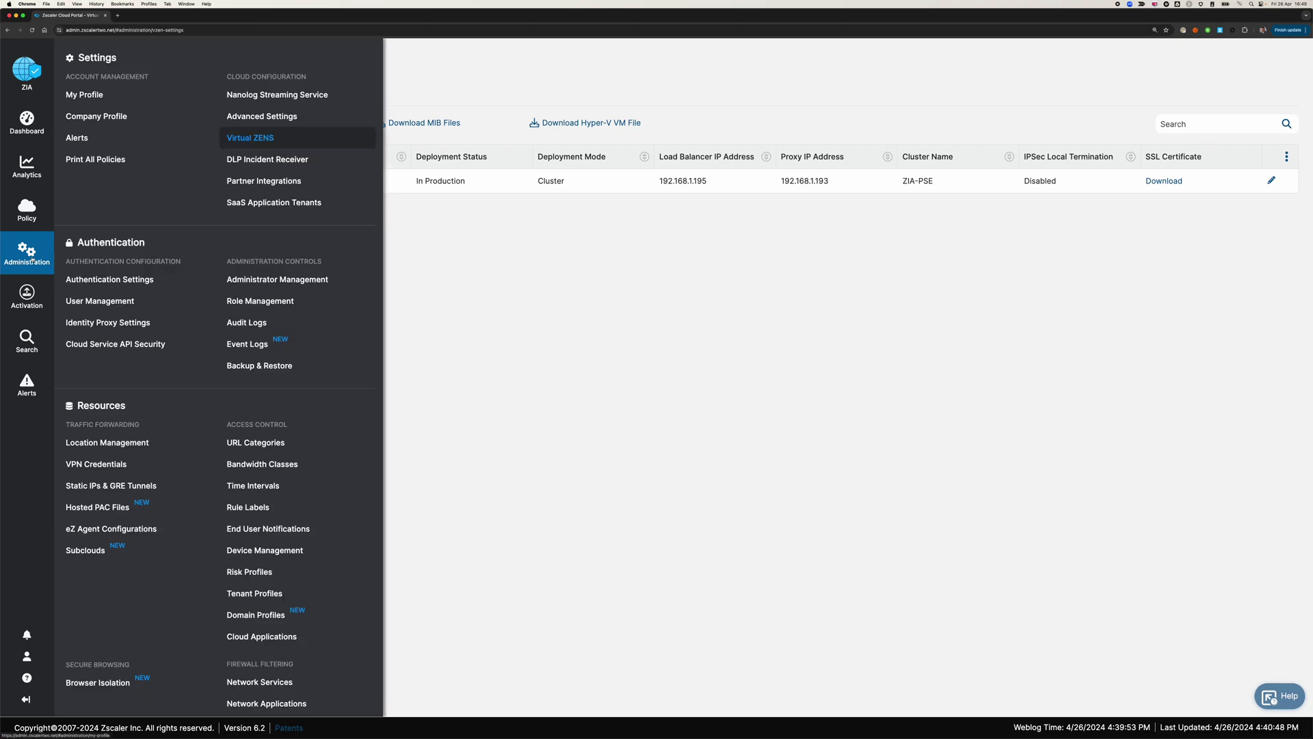
click(122, 443)
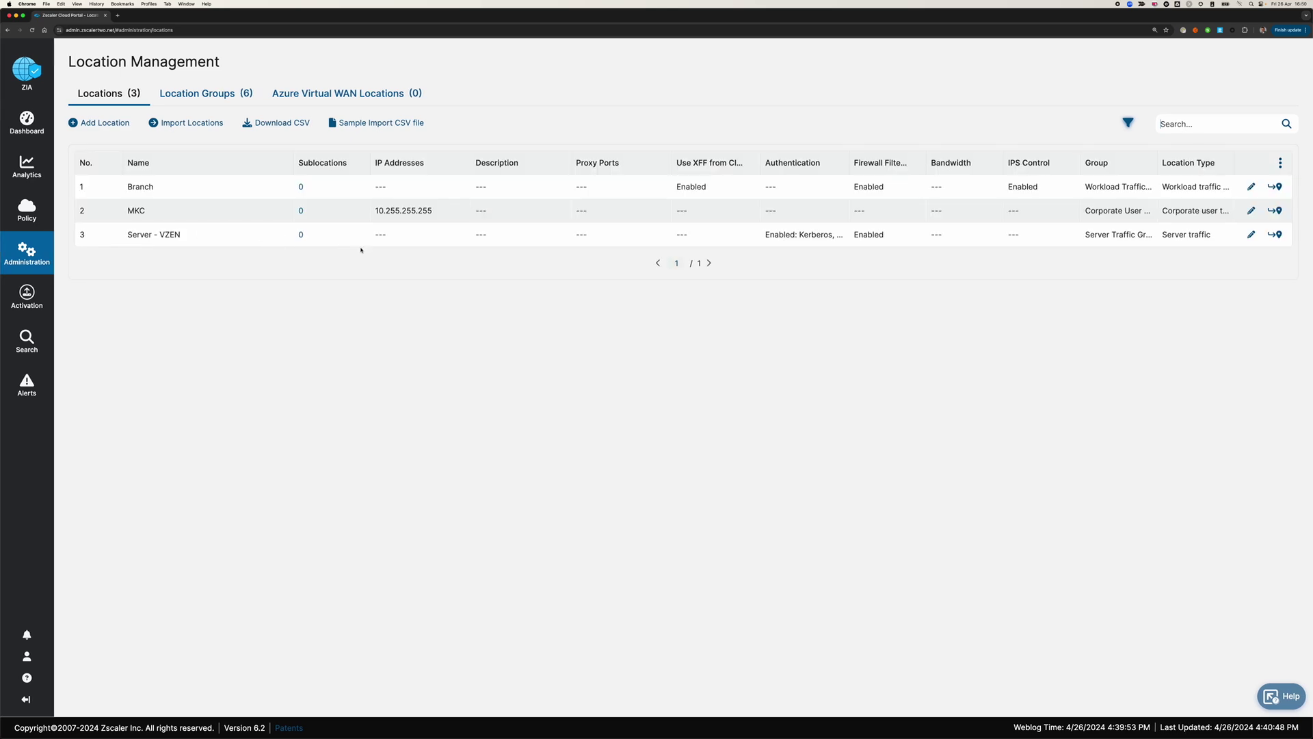
click(1252, 234)
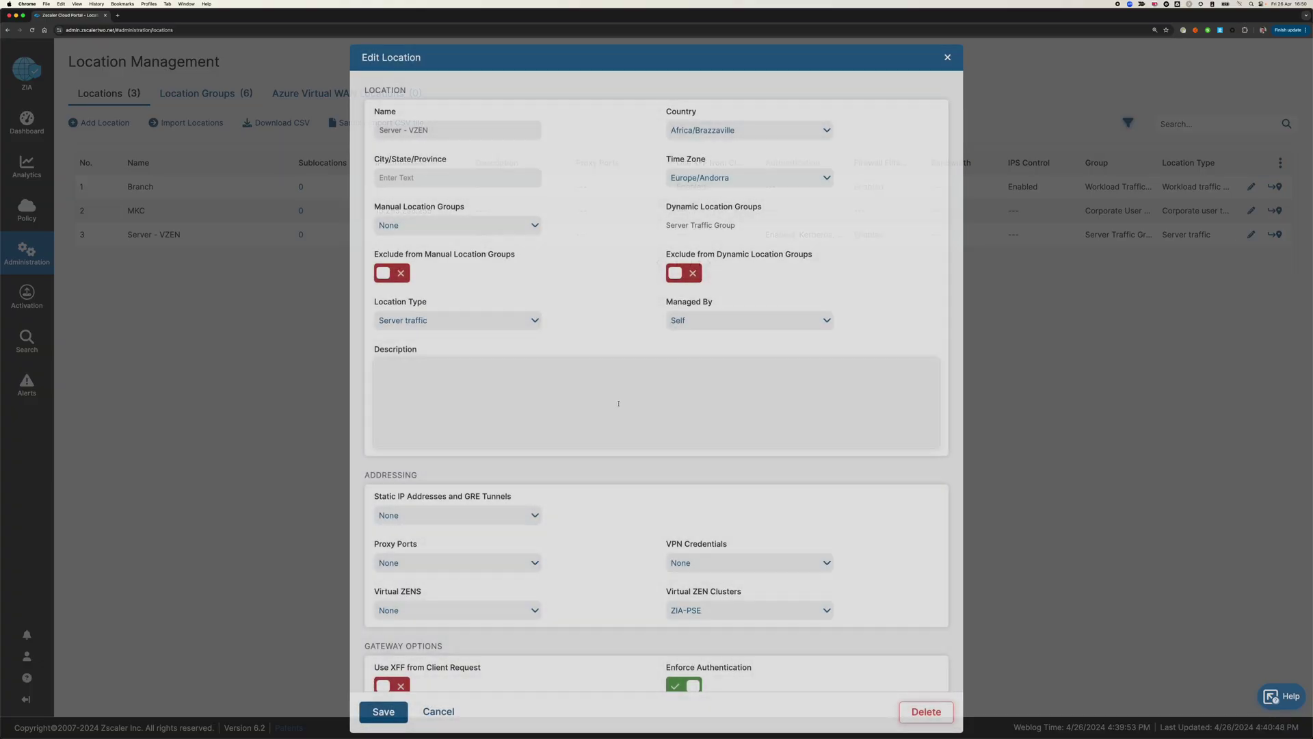
scroll(675, 451, down, 5)
scroll(675, 451, down, 1)
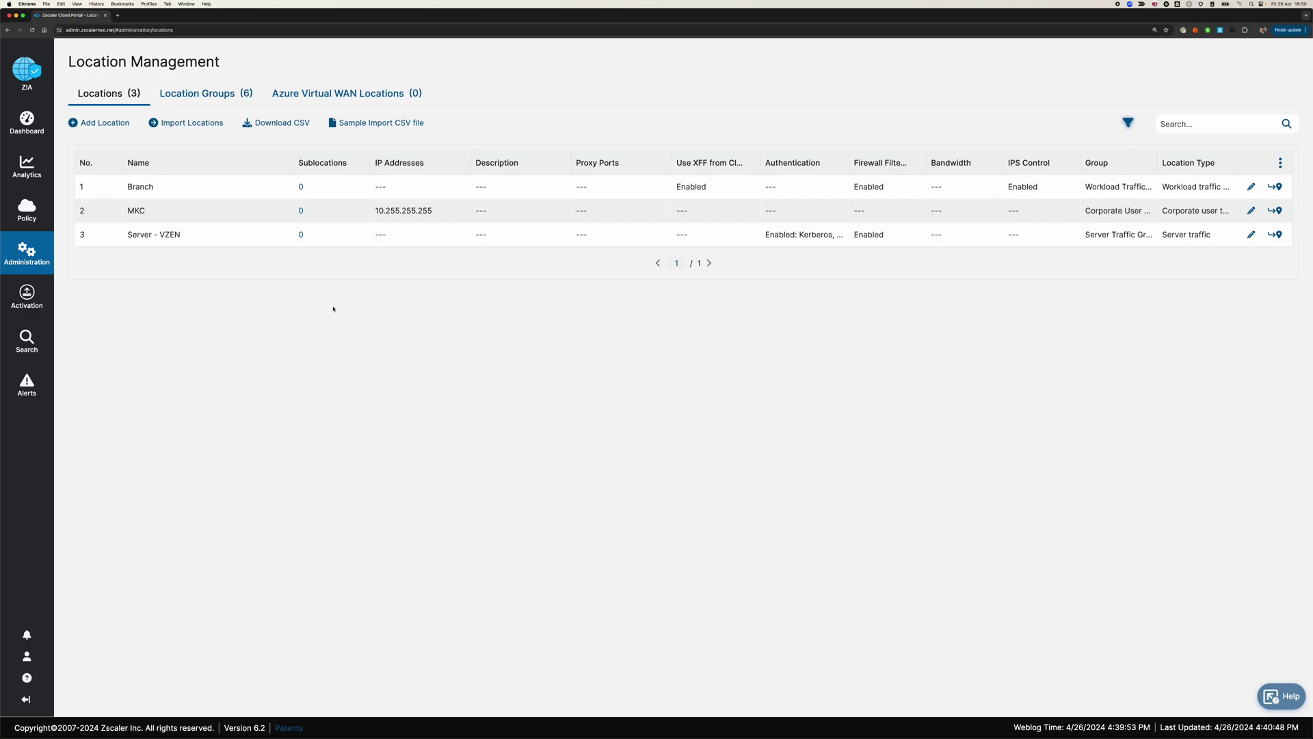
- Reload User Management and highlight the server user's ID, Children department and Dynamic group
key(super+Tab)
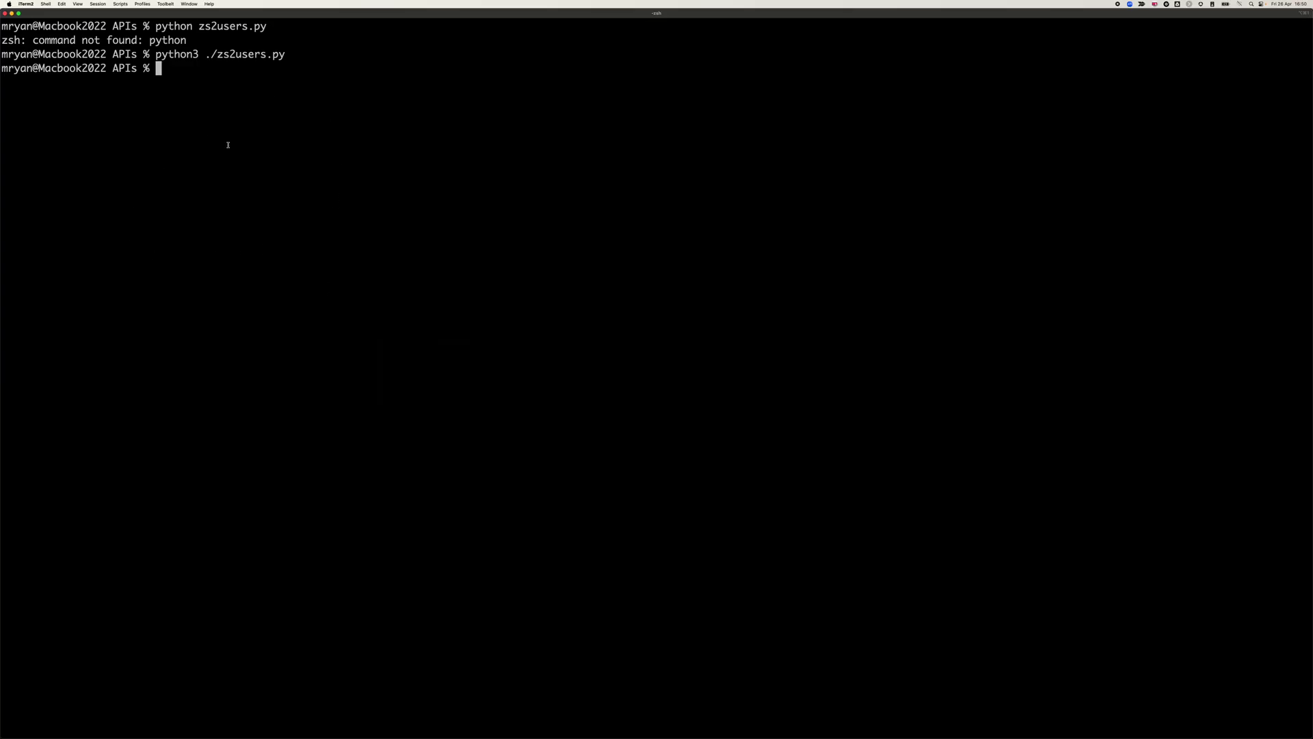
key(super+Tab)
mouse_move(26, 253)
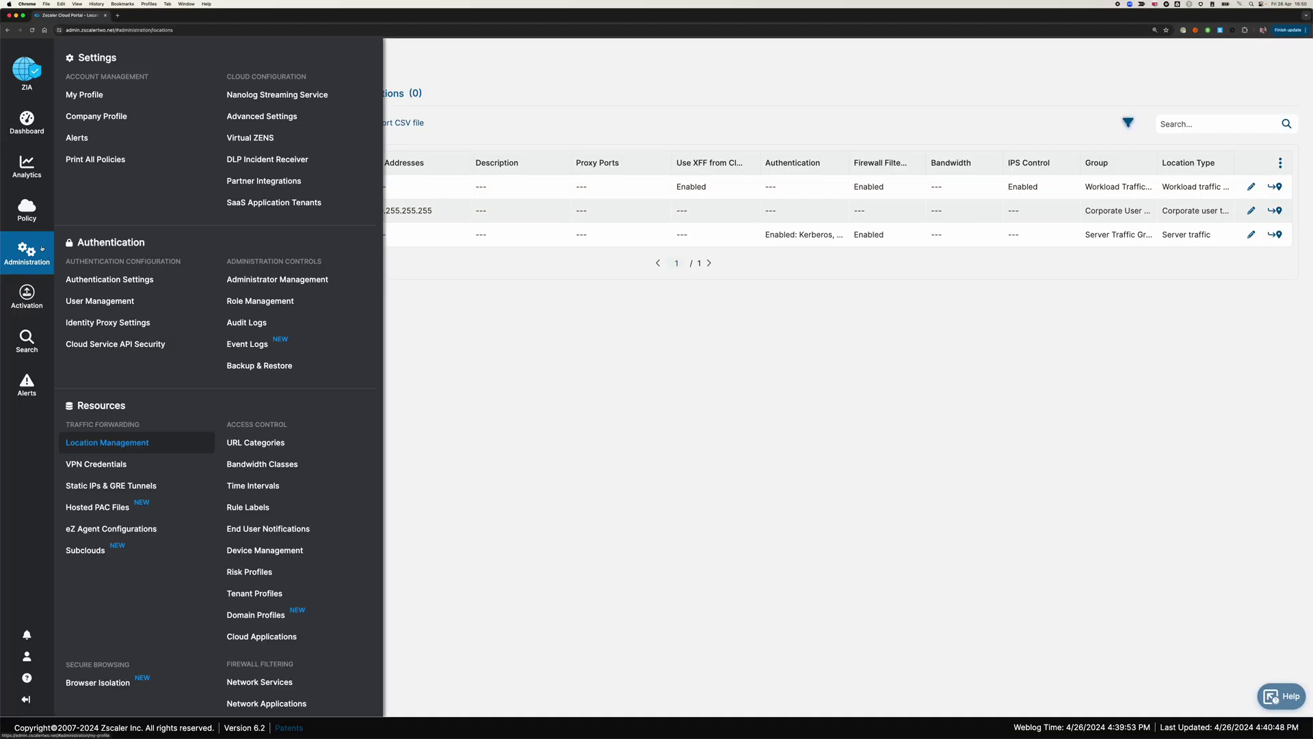
click(113, 305)
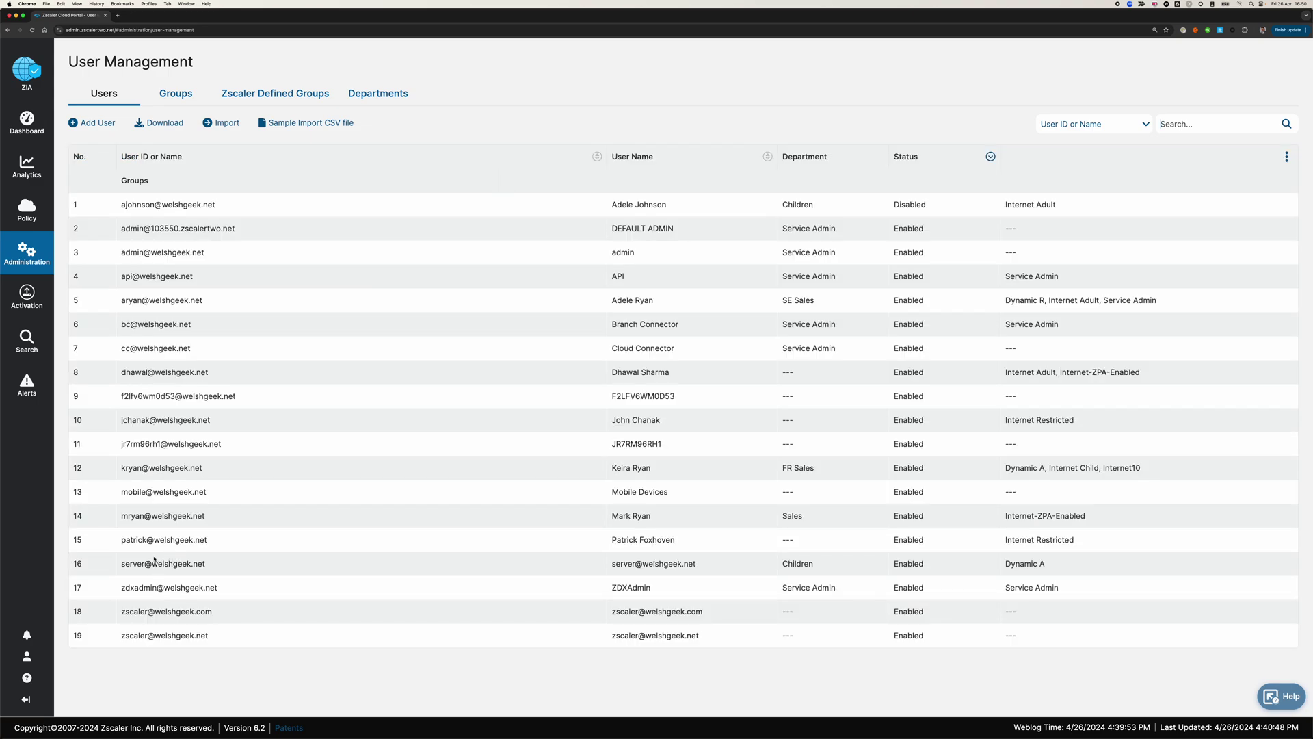
drag(120, 566, 227, 569)
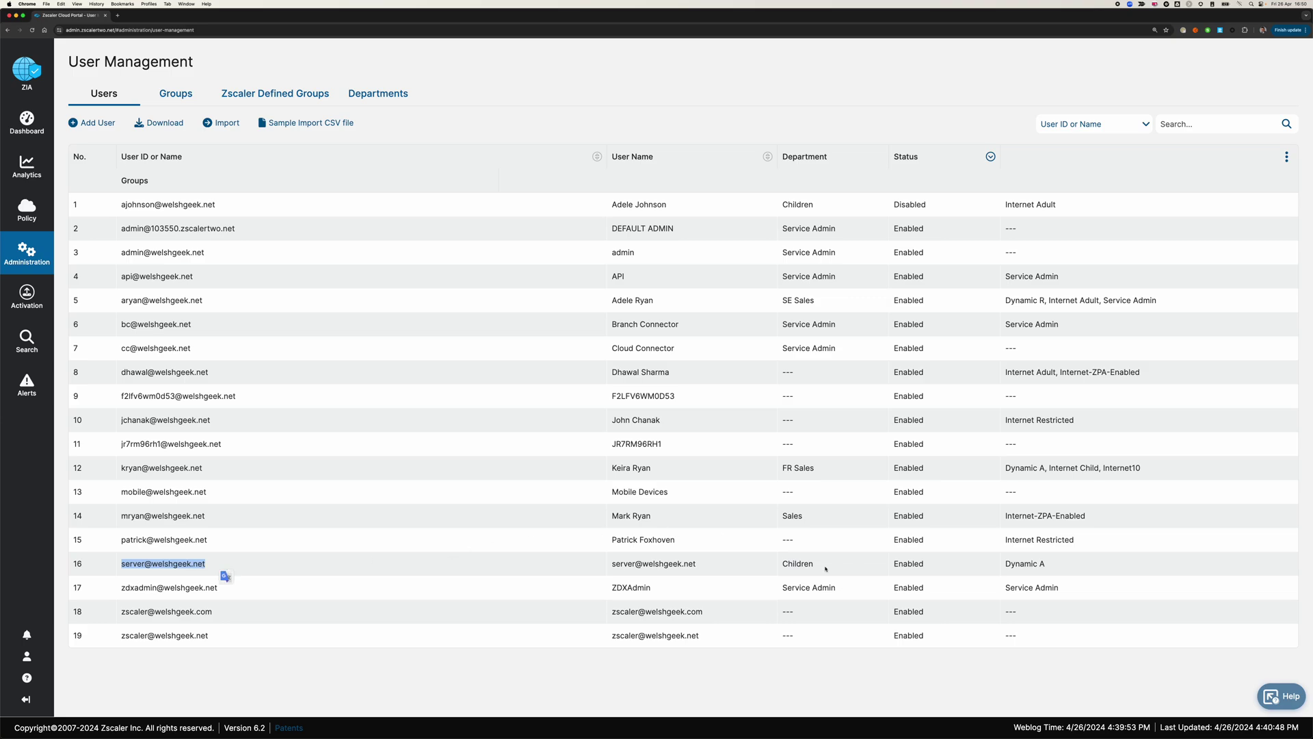
double_click(797, 564)
double_click(1008, 565)
click(1008, 565)
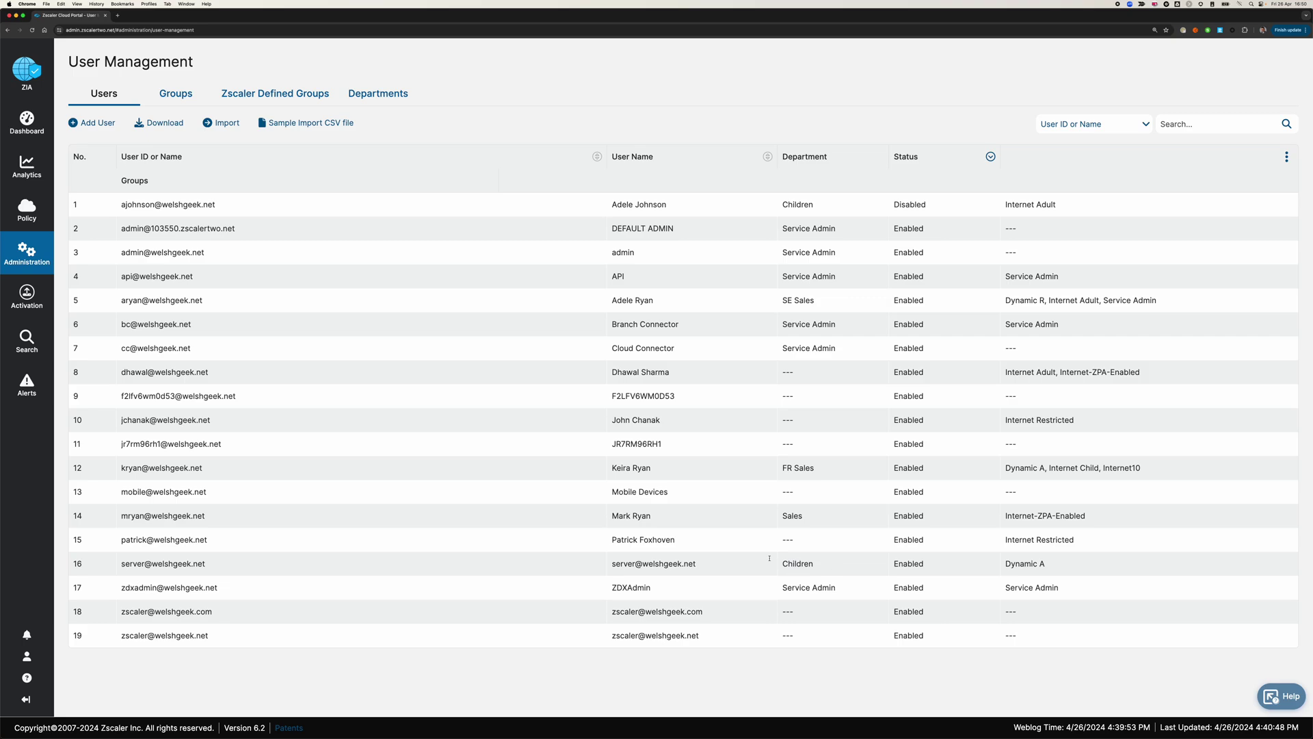
- In the terminal, run klist and attempt kinit server, which fails as misspelled 'inist'
key(super+Tab)
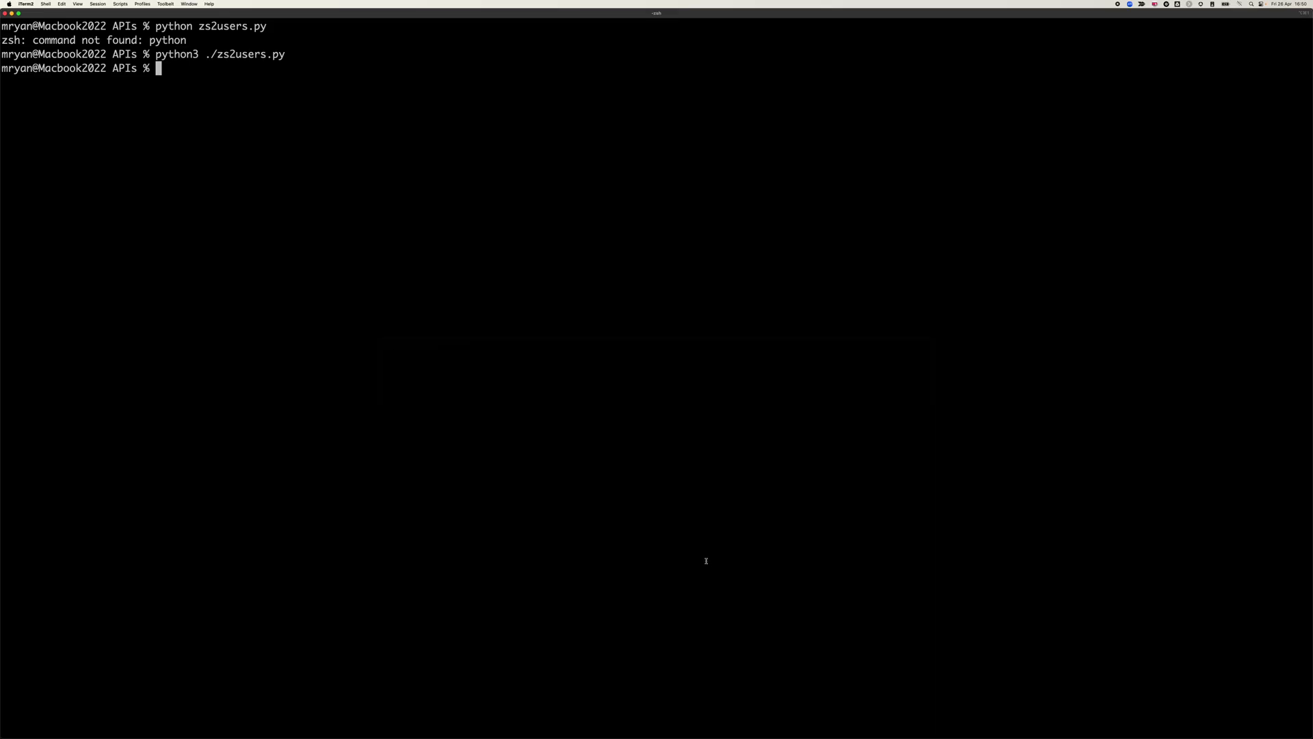
key(Up)
key(Up)
key(Up)
key(Up)
key(Up)
key(Up)
key(Up)
key(Up)
key(Up)
key(Up)
key(Up)
key(Return)
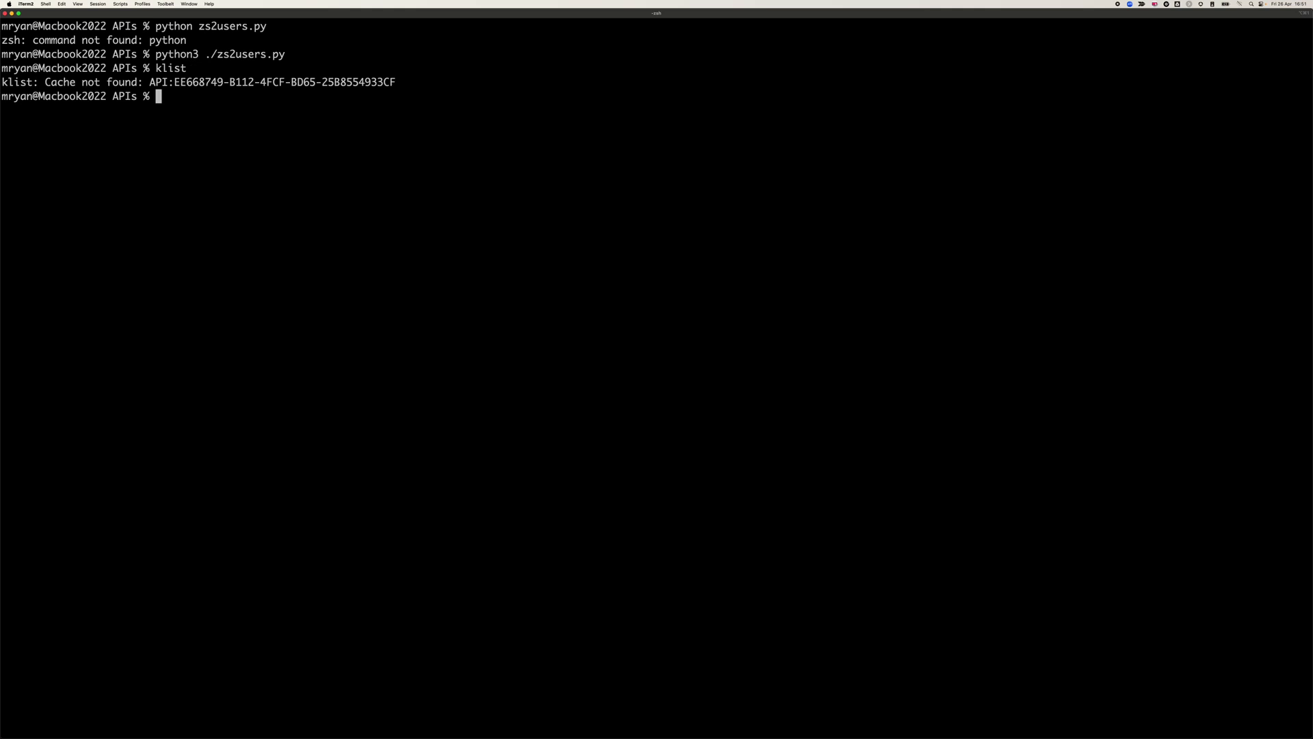
text(klist)
key(BackSpace)
key(BackSpace)
key(BackSpace)
key(BackSpace)
text(inist server)
key(Return)
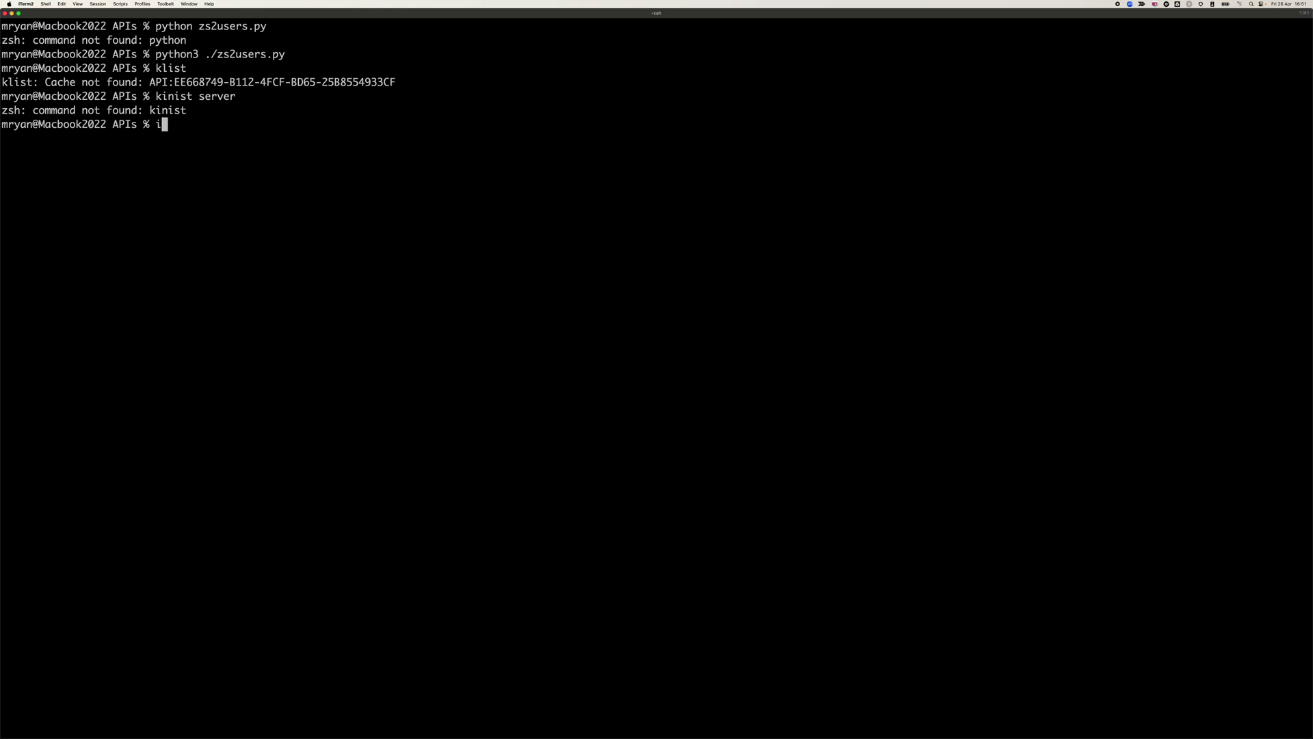
- Run kinit server with the account password, then klist to confirm the ticket-granting ticket
text(kinit server)
key(Return)
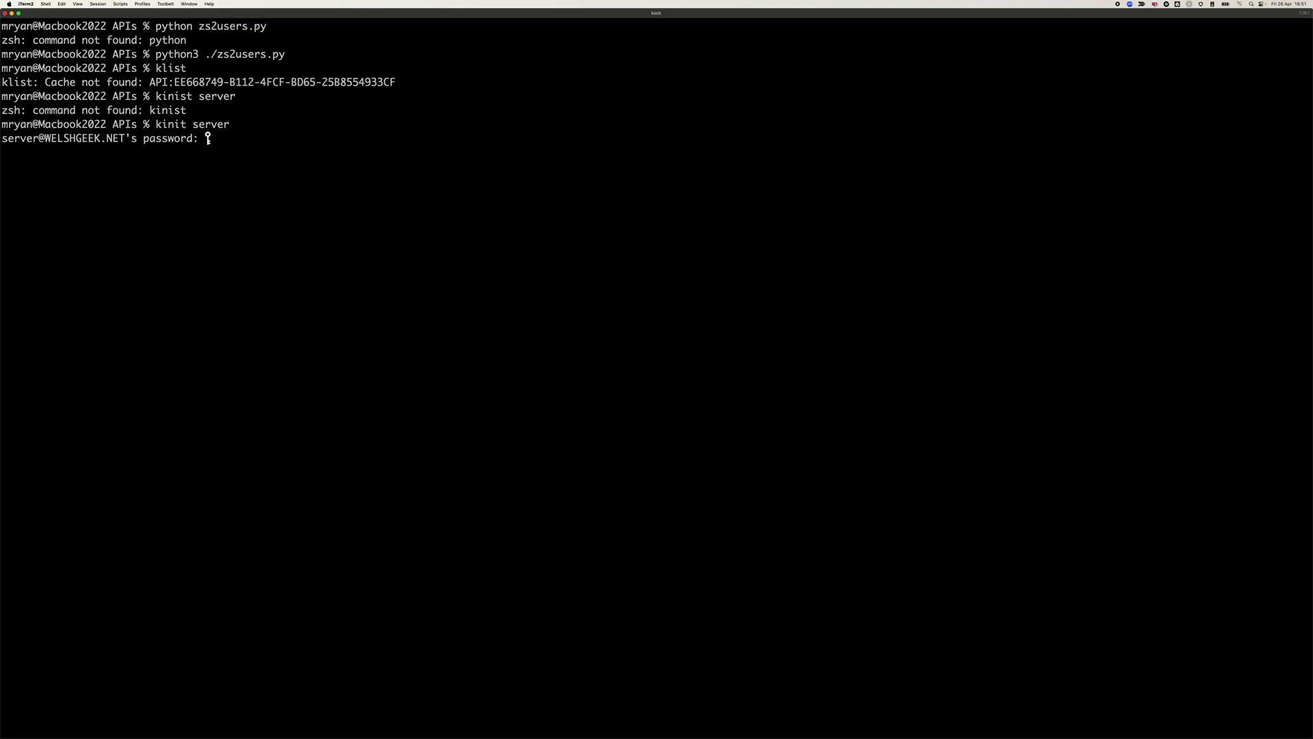
key(Return)
text(klist)
key(Return)
key(Up)
key(Up)
key(Up)
key(Up)
key(Up)
key(Up)
key(Down)
key(Down)
key(Down)
key(Down)
key(Down)
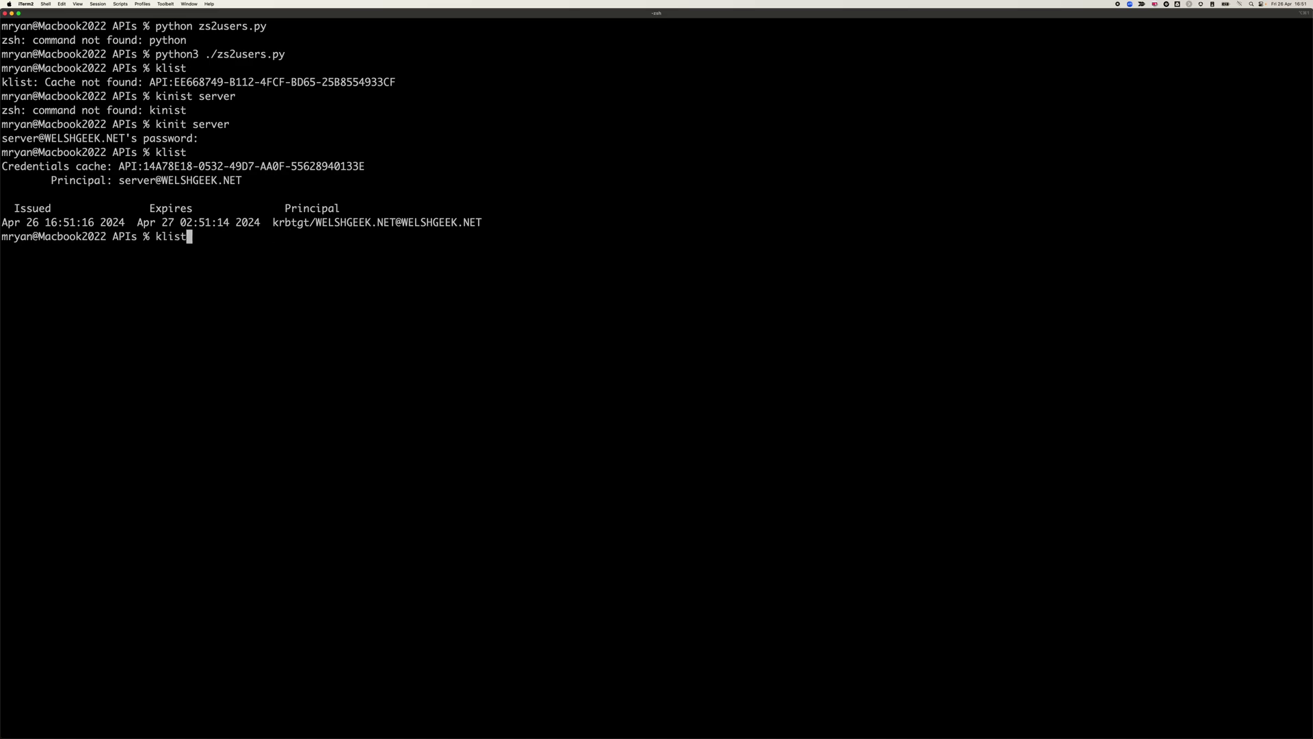
- Rerun the curl proxy request with --proxy-negotiate -U : instead of digest authentication
key(Up)
key(Up)
key(Up)
key(Up)
key(Up)
key(Up)
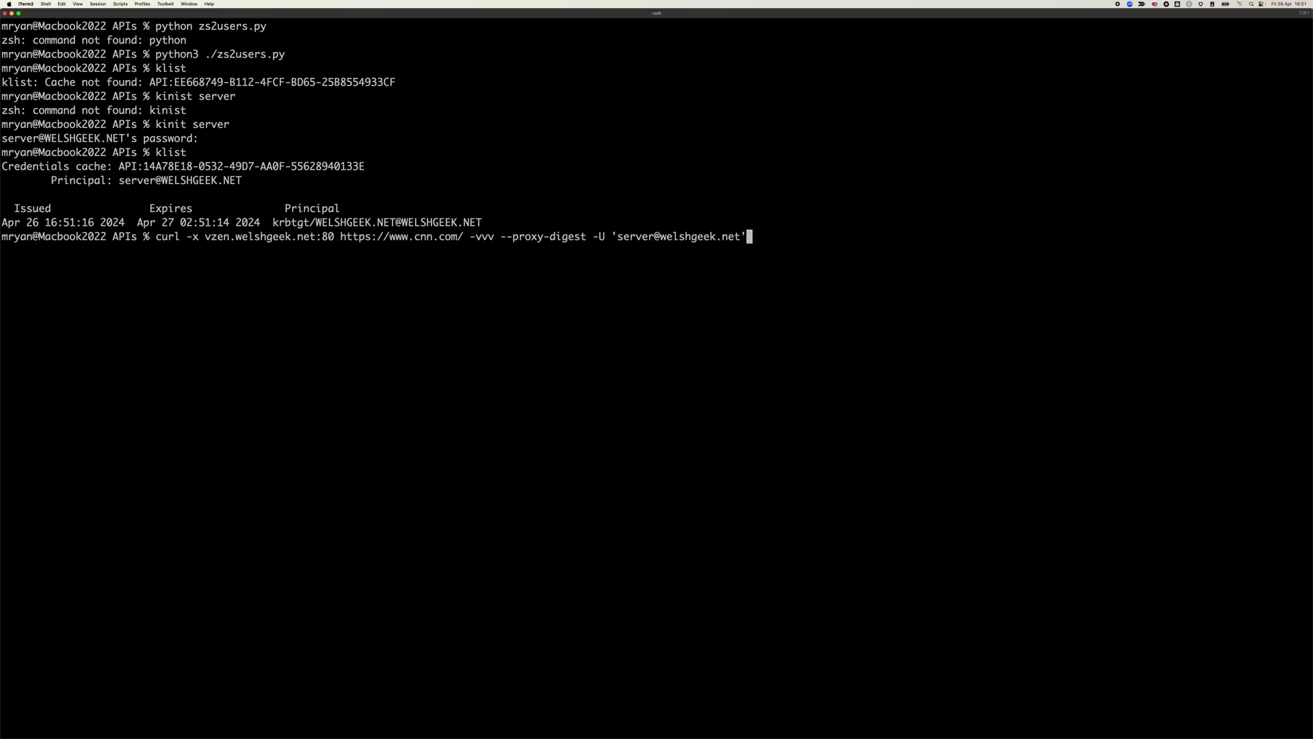
key(BackSpace)
key(BackSpace)
key(BackSpace)
key(BackSpace)
key(BackSpace)
key(BackSpace)
key(BackSpace)
key(BackSpace)
key(BackSpace)
key(BackSpace)
key(BackSpace)
key(BackSpace)
key(BackSpace)
key(BackSpace)
key(BackSpace)
key(BackSpace)
key(BackSpace)
key(BackSpace)
key(BackSpace)
key(BackSpace)
key(BackSpace)
key(BackSpace)
key(BackSpace)
key(BackSpace)
key(BackSpace)
key(BackSpace)
key(BackSpace)
key(BackSpace)
key(BackSpace)
key(BackSpace)
key(BackSpace)
key(BackSpace)
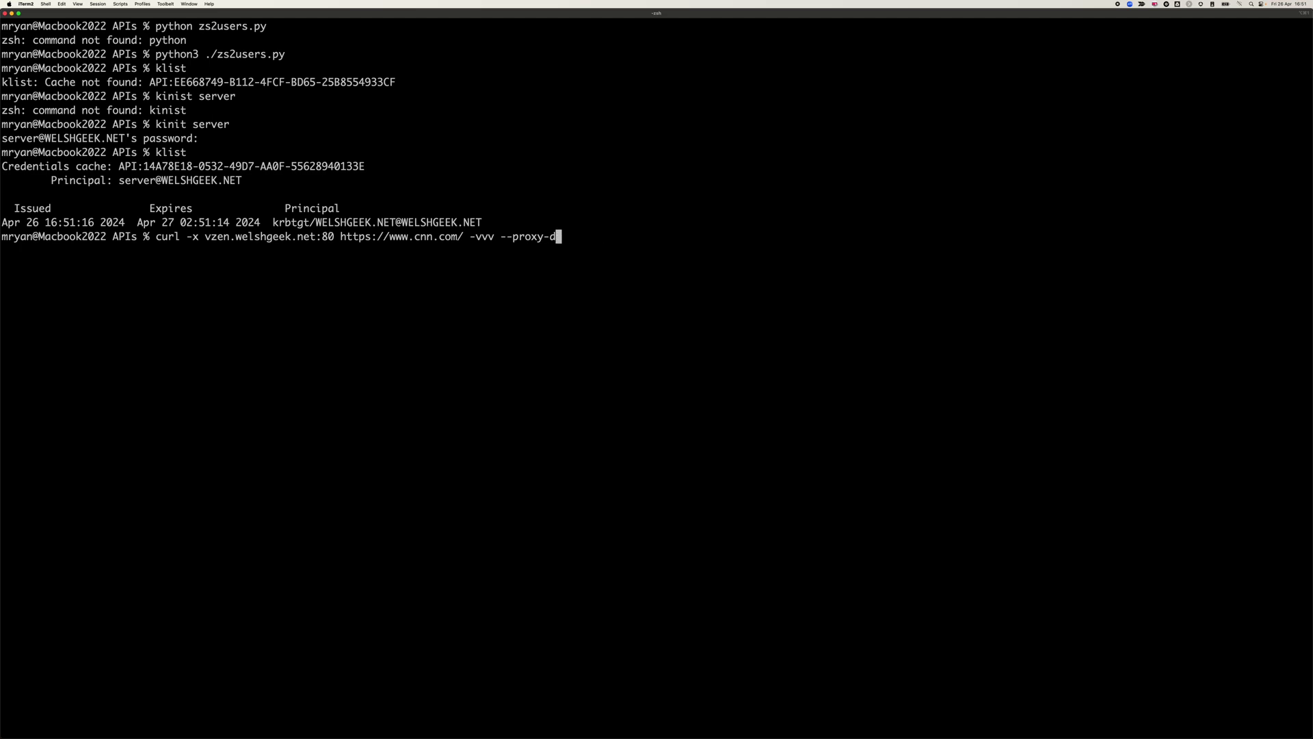
text(negotiate -U :)
drag(205, 236, 317, 236)
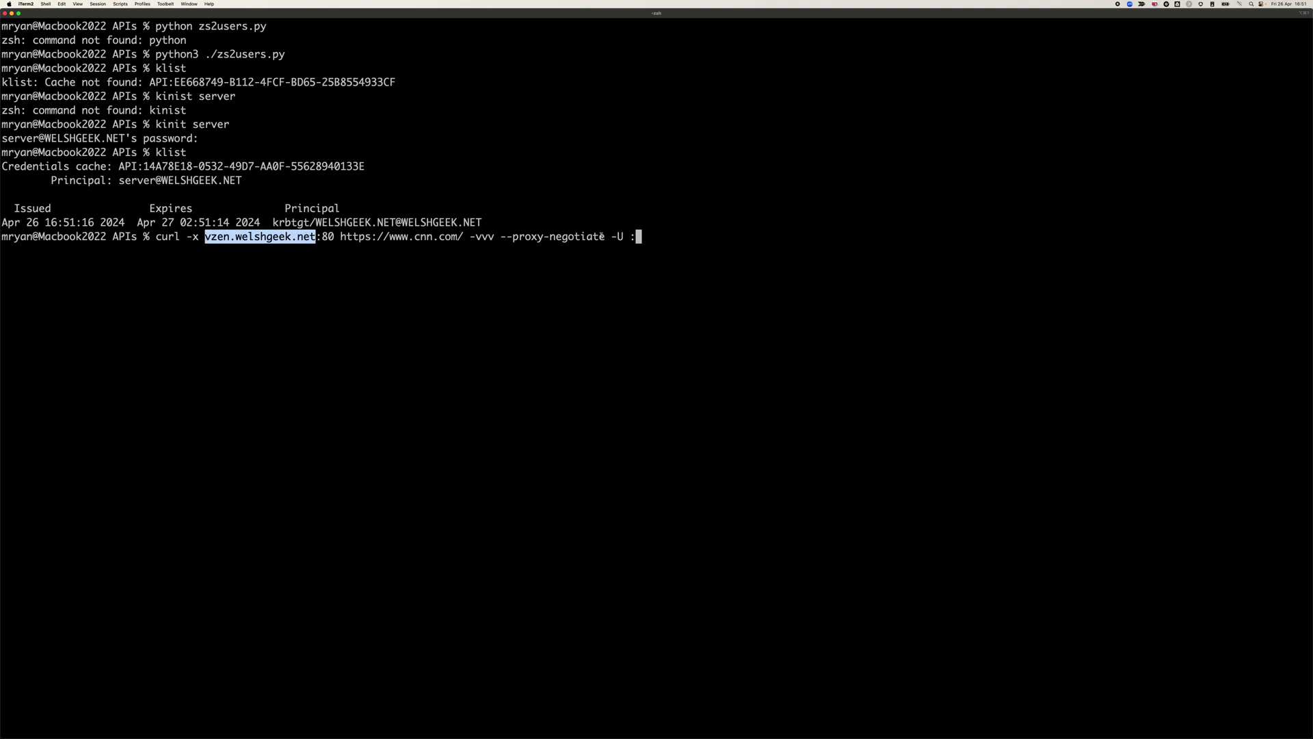
key(Return)
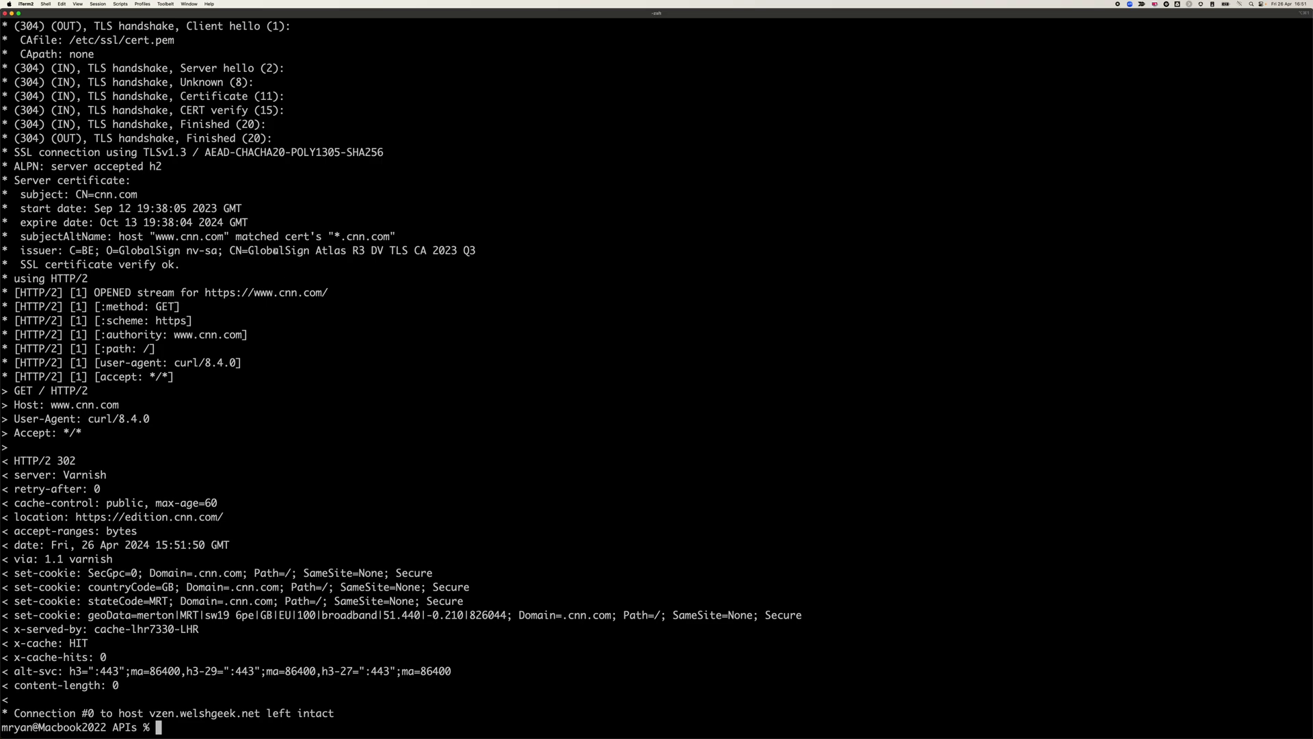
- Rerun the negotiate curl request through vzen.welshgeek.net:80 with --http1.1 added
key(Up)
text(-)
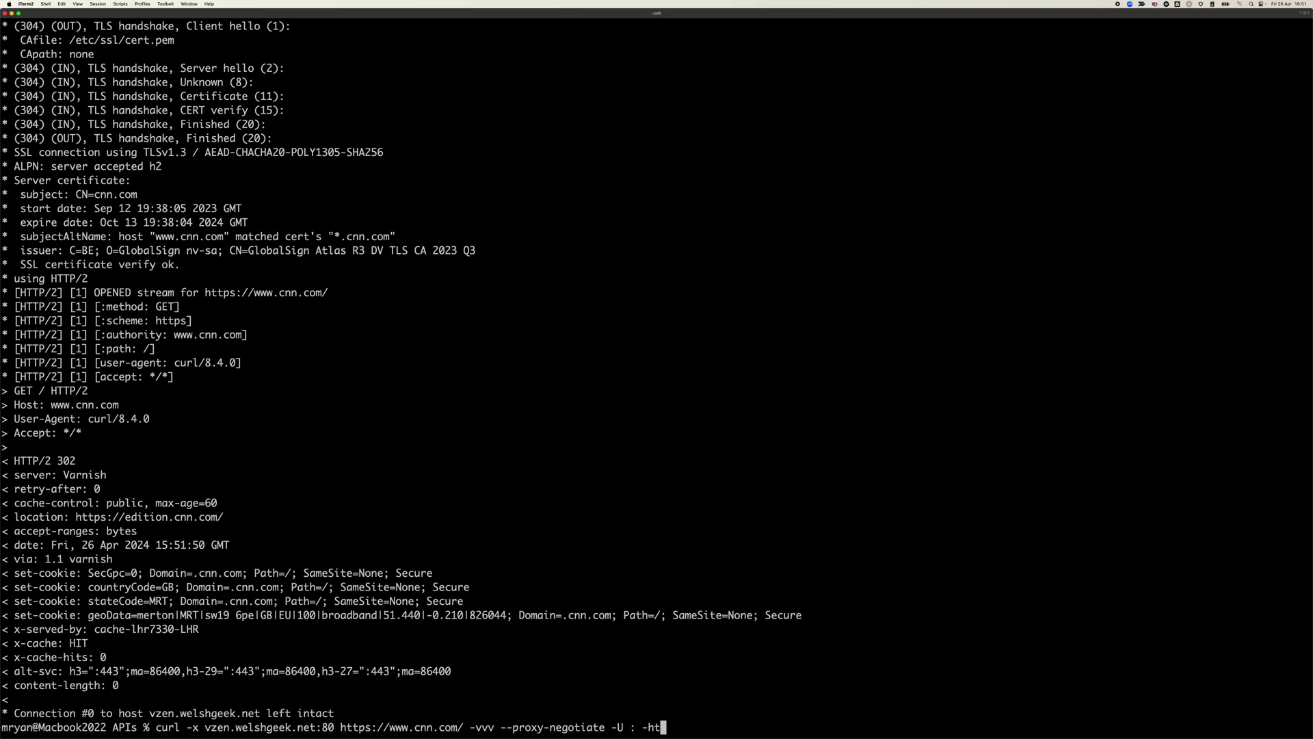
key(BackSpace)
key(BackSpace)
text(-http1.1)
key(Return)
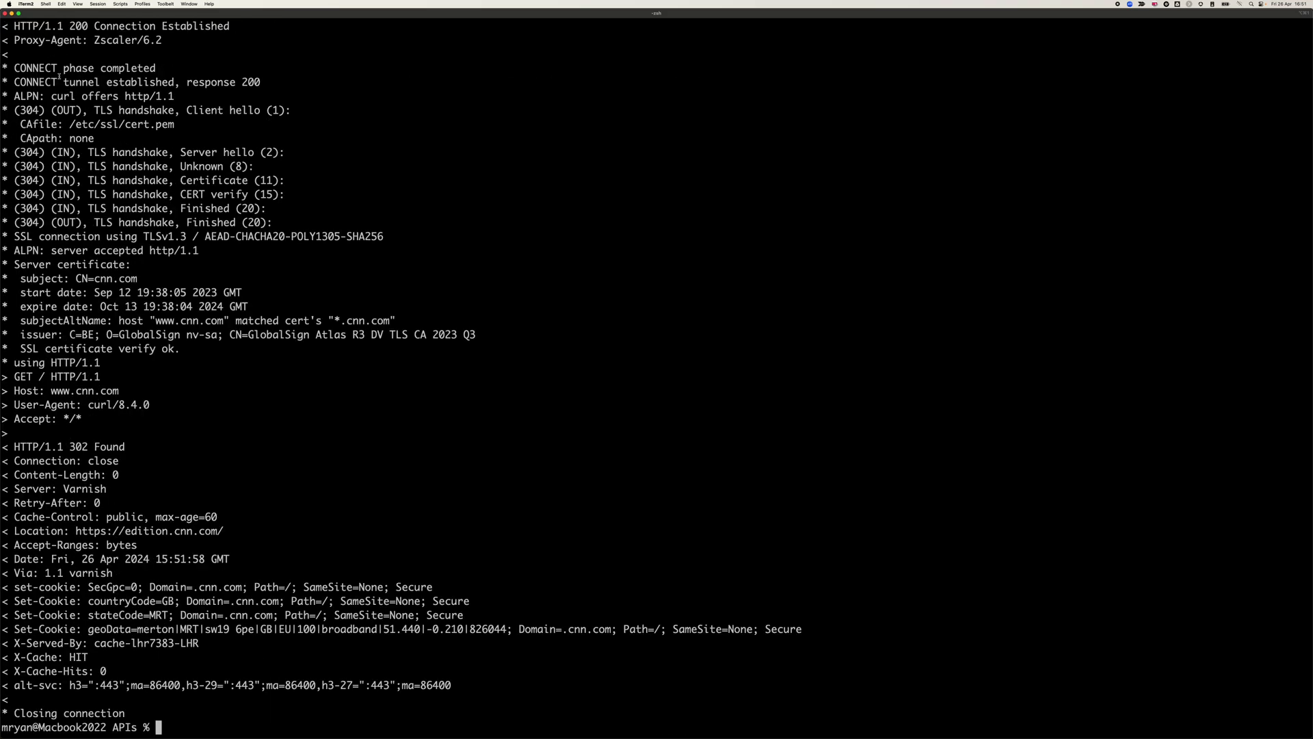
- Highlight the proxy host, 192.168.1.190, CONNECT completion, 302 Found and edition.cnn.com redirect
scroll(62, 101, up, 9)
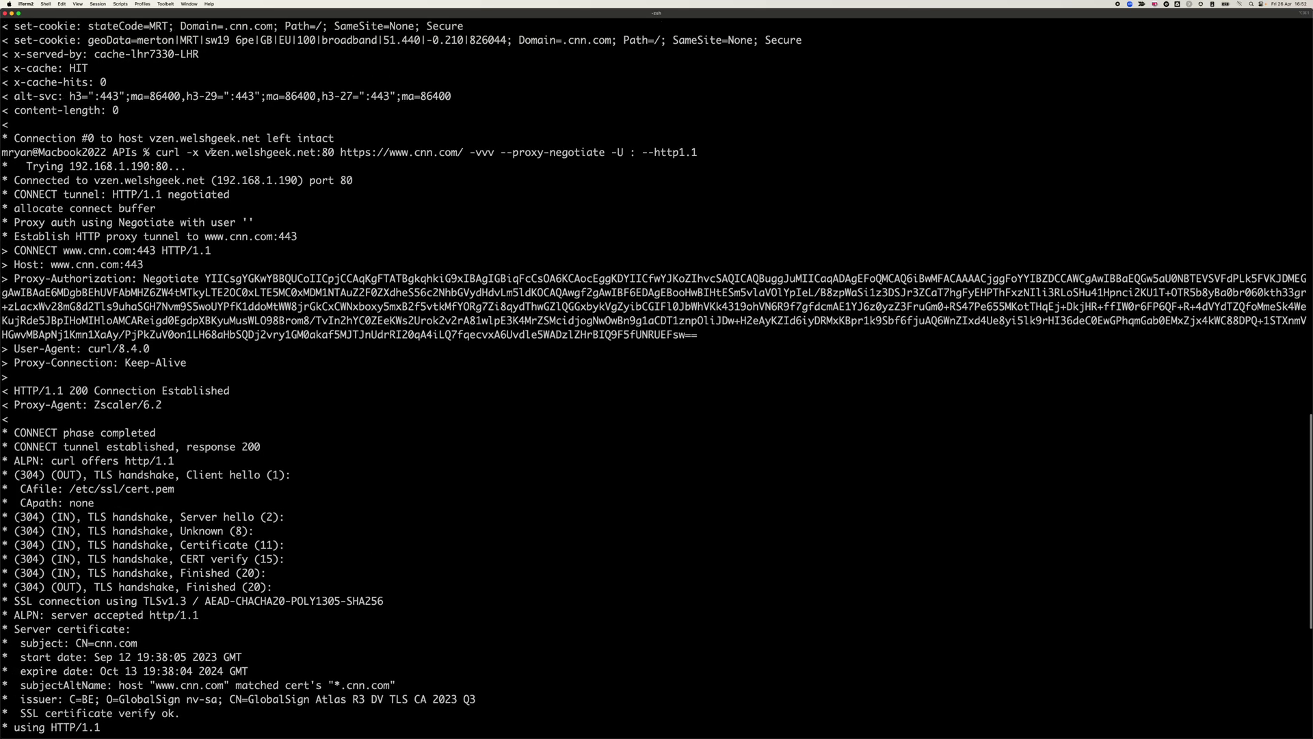
drag(217, 152, 304, 151)
drag(222, 180, 306, 180)
drag(132, 277, 157, 350)
scroll(209, 337, down, 9)
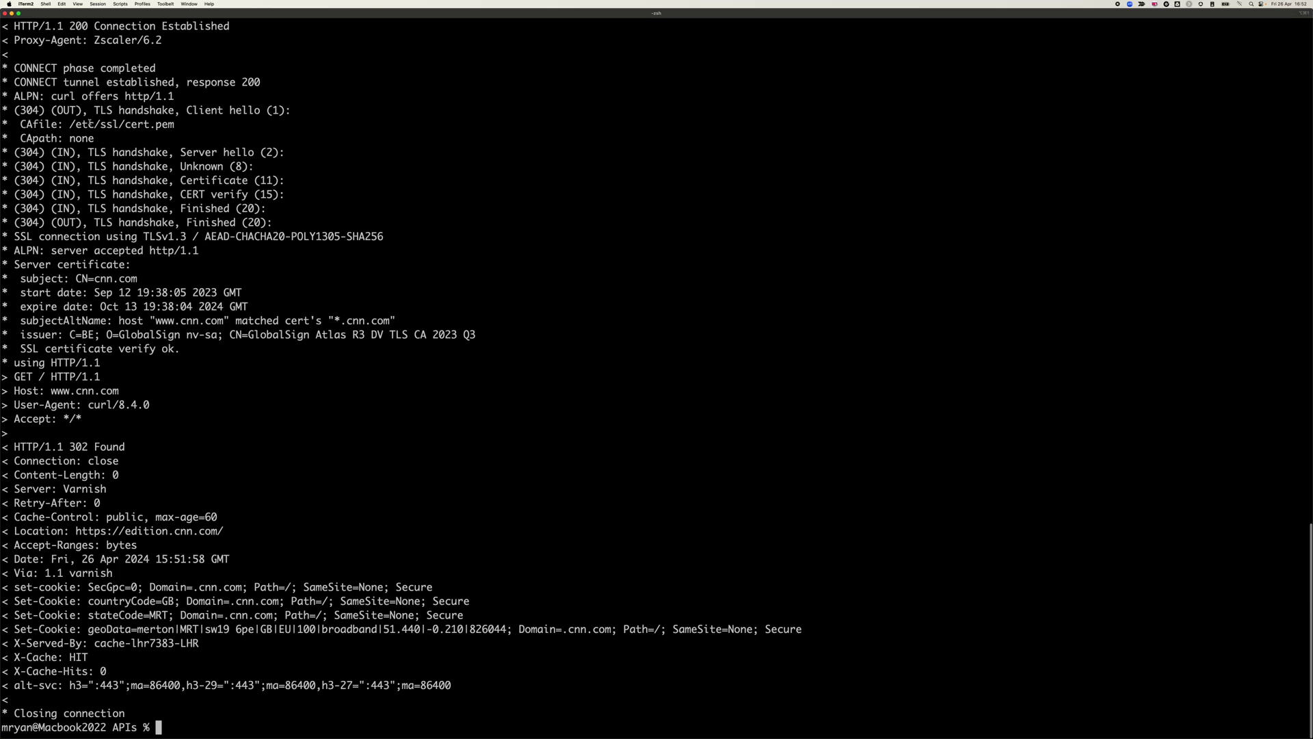
drag(22, 62, 6, 152)
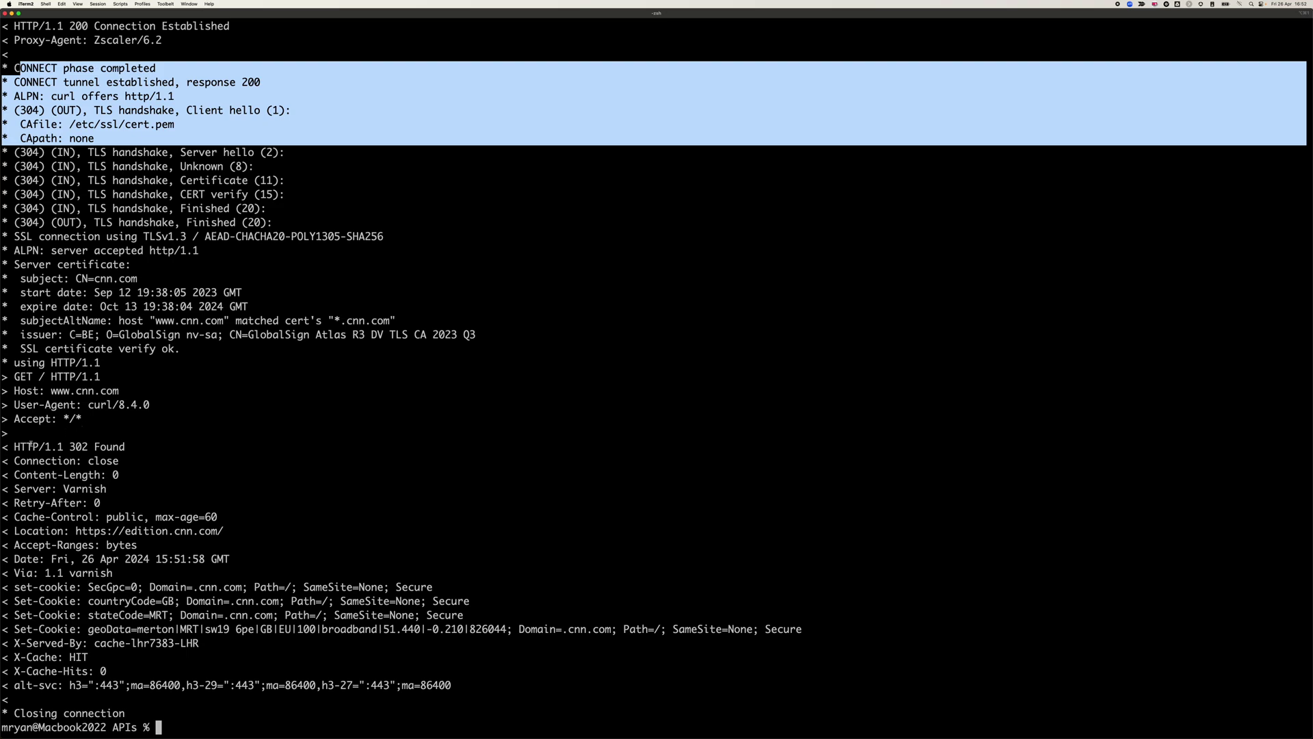
drag(30, 446, 196, 490)
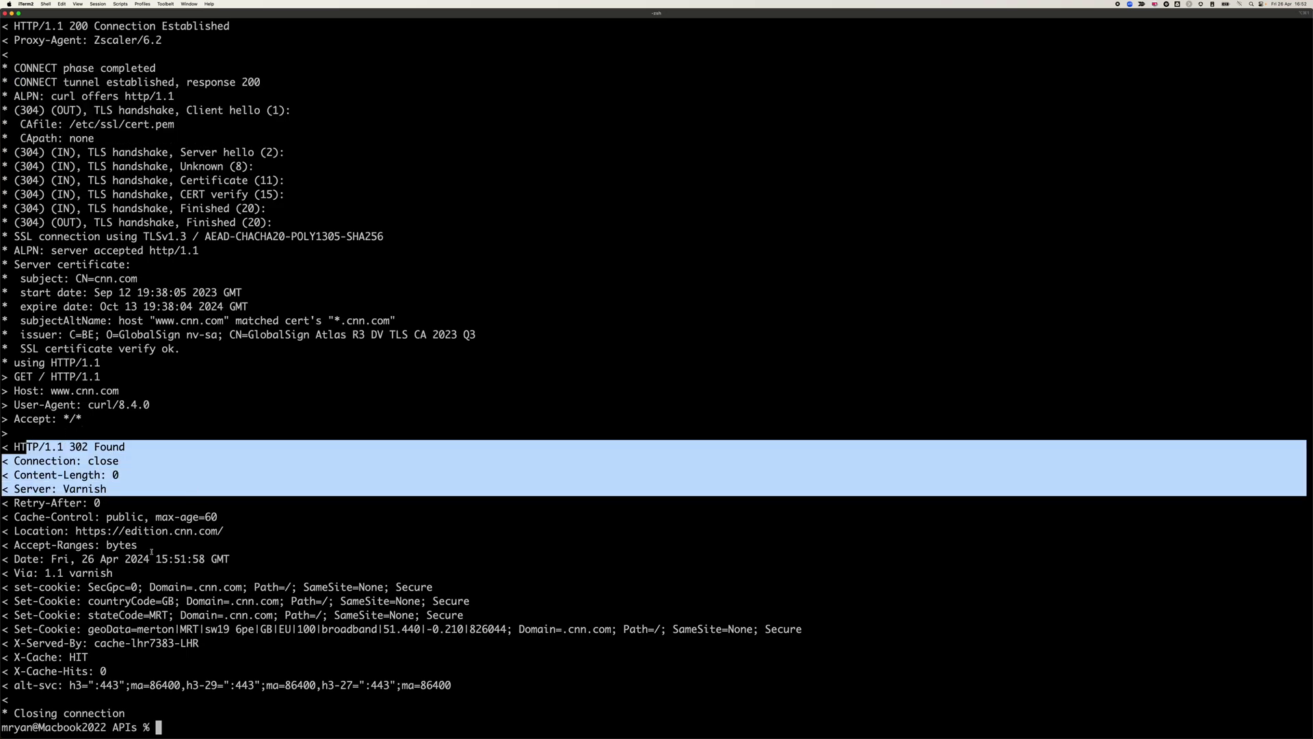
drag(77, 533, 234, 545)
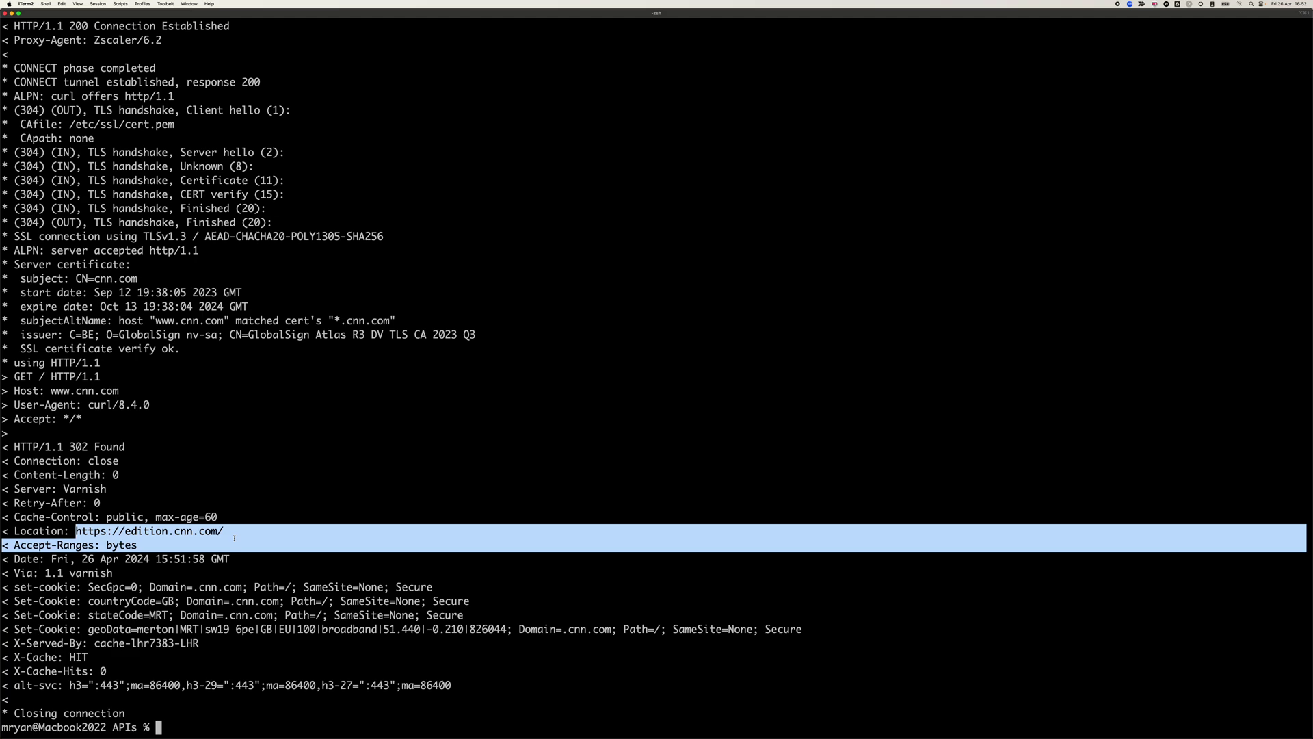
- Run klist and highlight the new HTTP service ticket for the vzen gateway
text(klist)
key(Return)
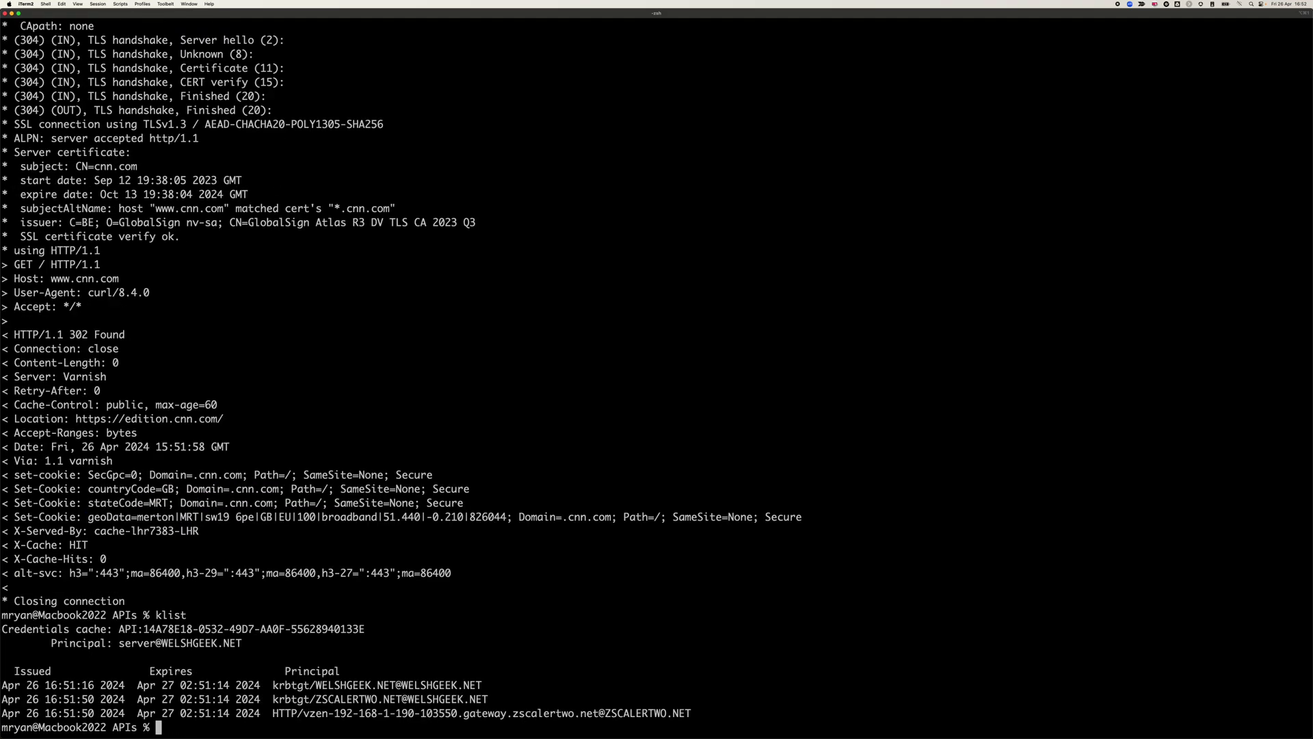
drag(305, 713, 439, 713)
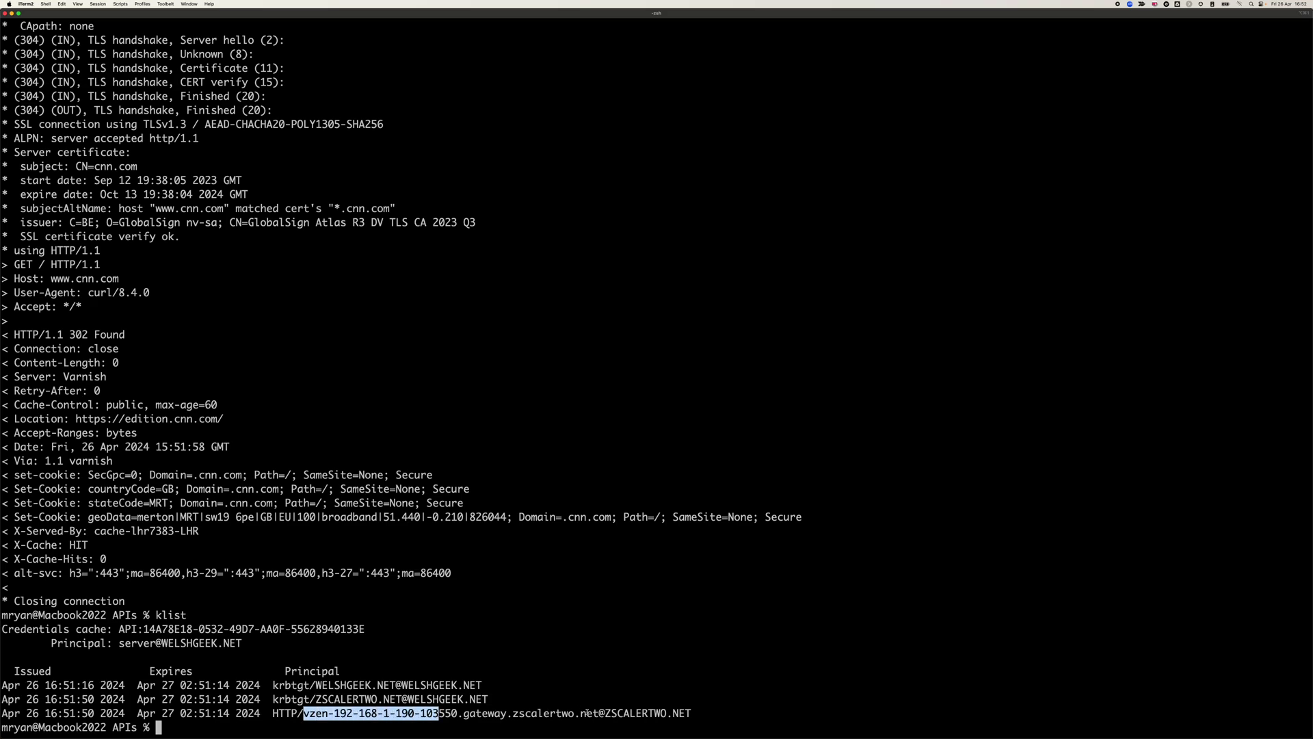
- Ping vzen.welshgeek.net once and highlight the gateway hostname it resolves to
text(ping )
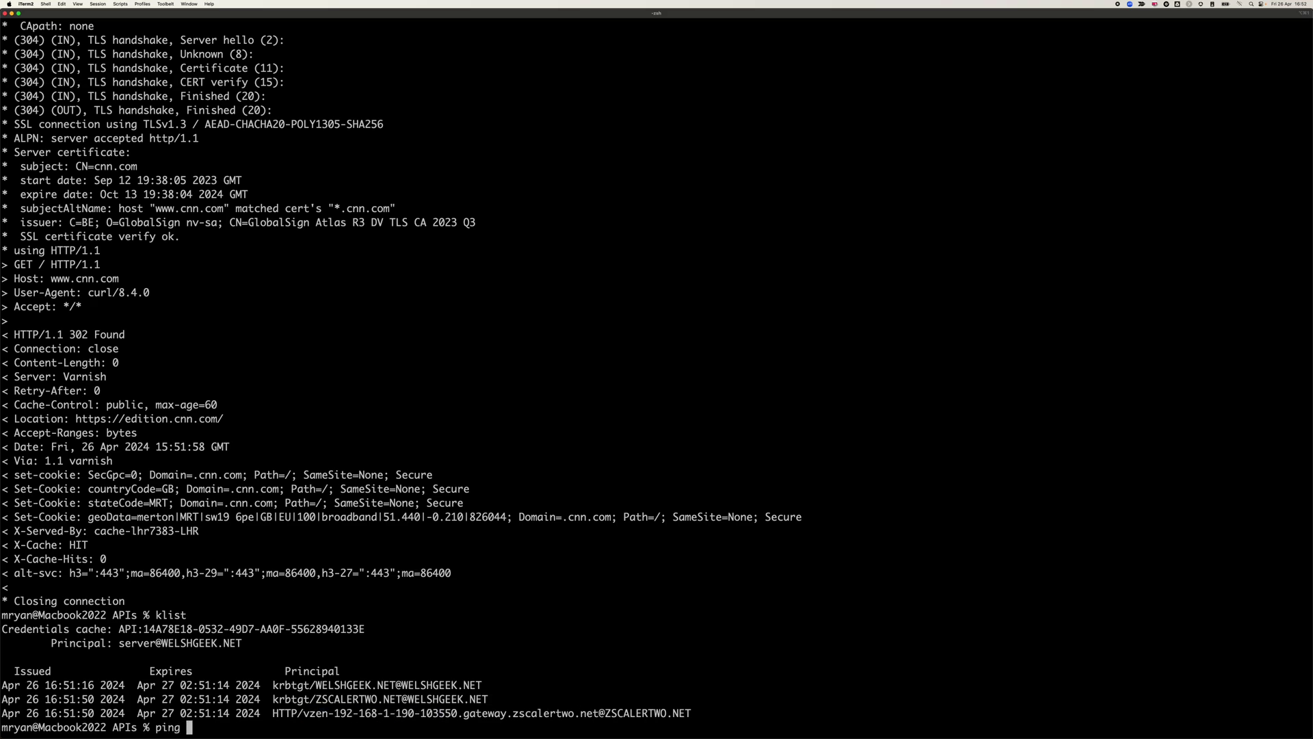
text(vzen.welshgeek.net)
key(Return)
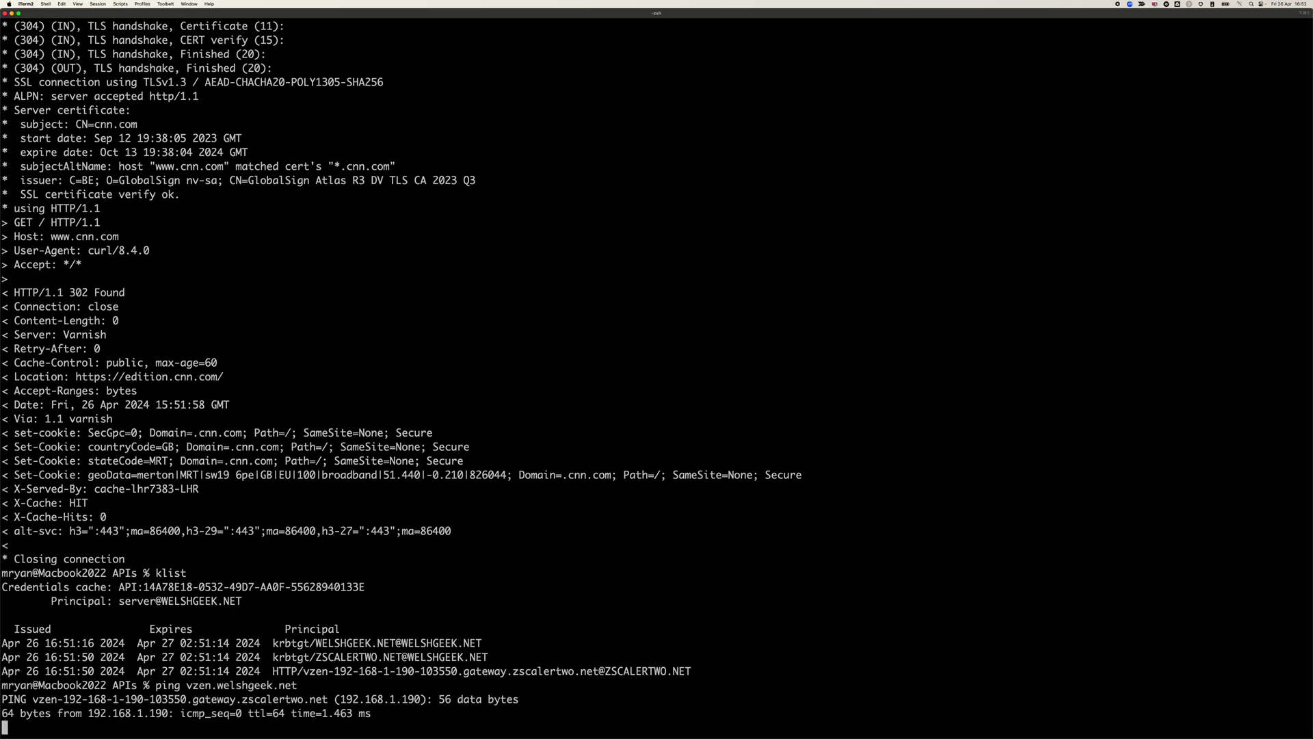
key(ctrl+c)
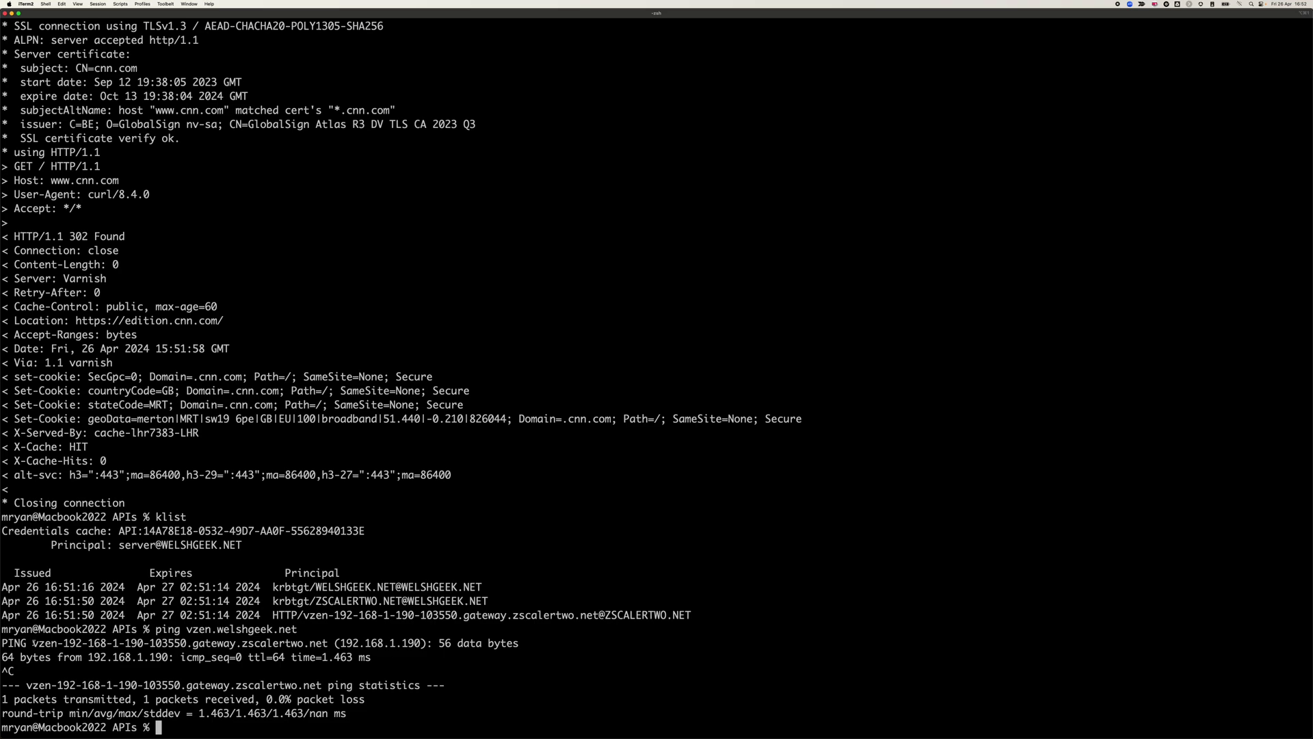
drag(34, 643, 329, 645)
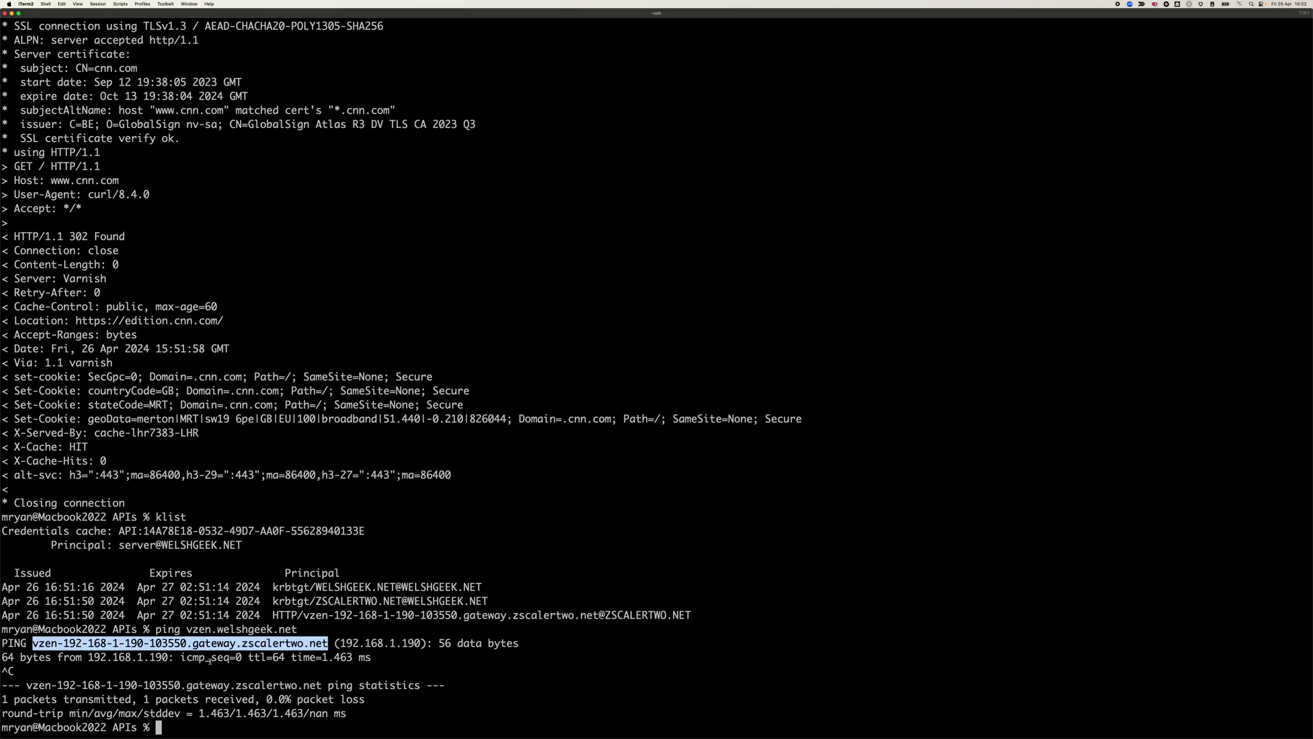
- Run dig vzen.welshgeek.net and highlight the zscalertwo CNAME and the 192.168.1.190 A record
text(dig v)
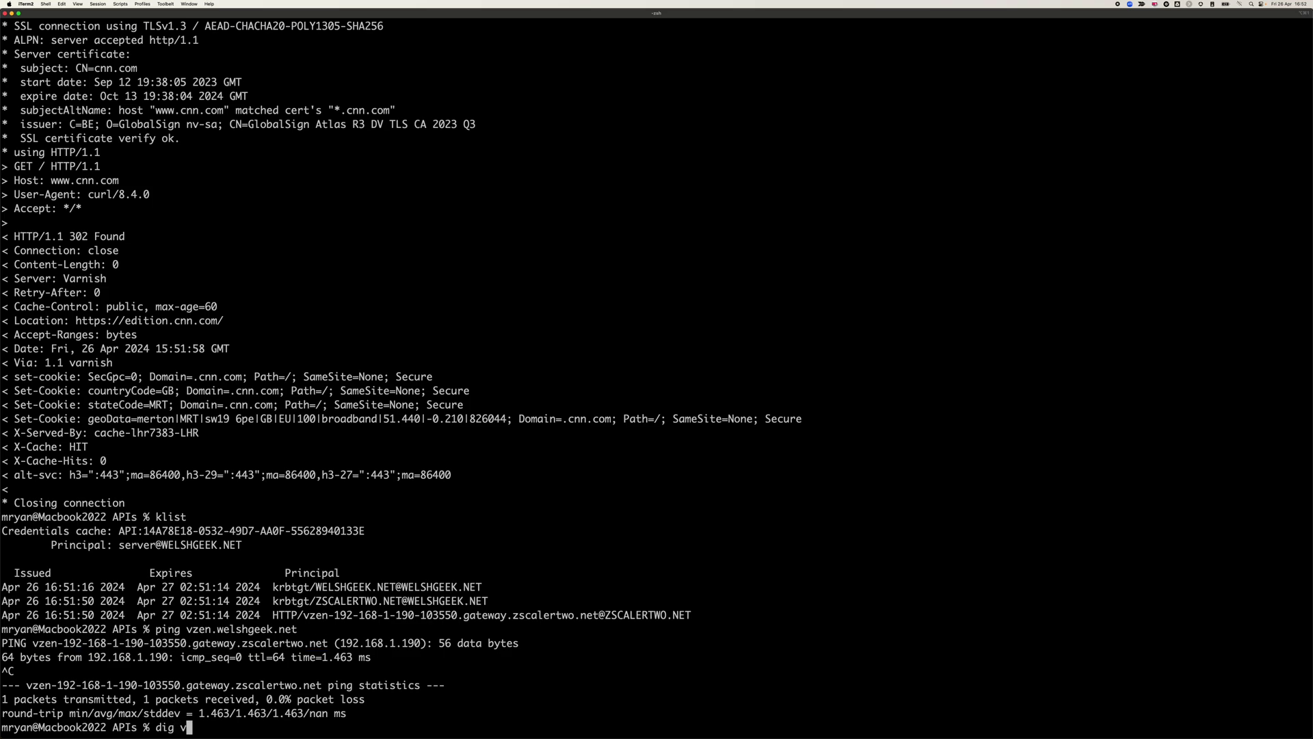
text(zen.welshgeek.net)
key(Return)
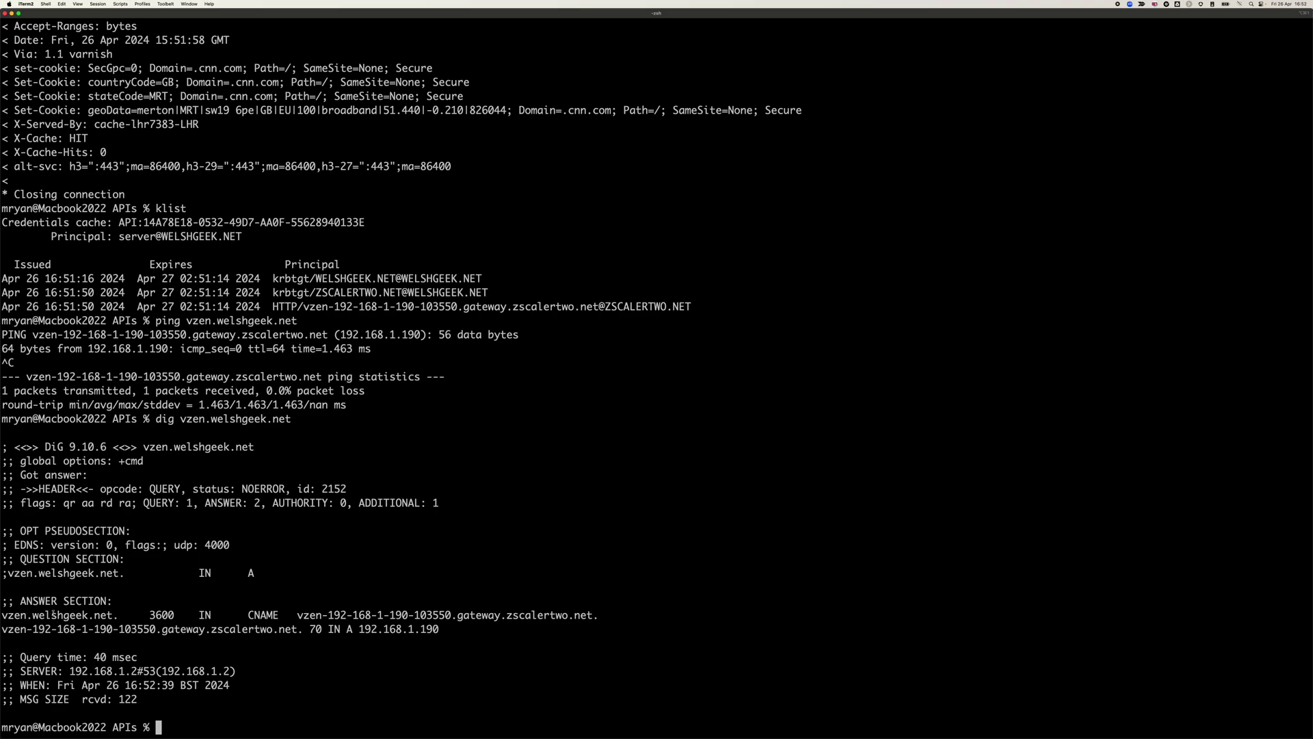
drag(295, 618, 691, 620)
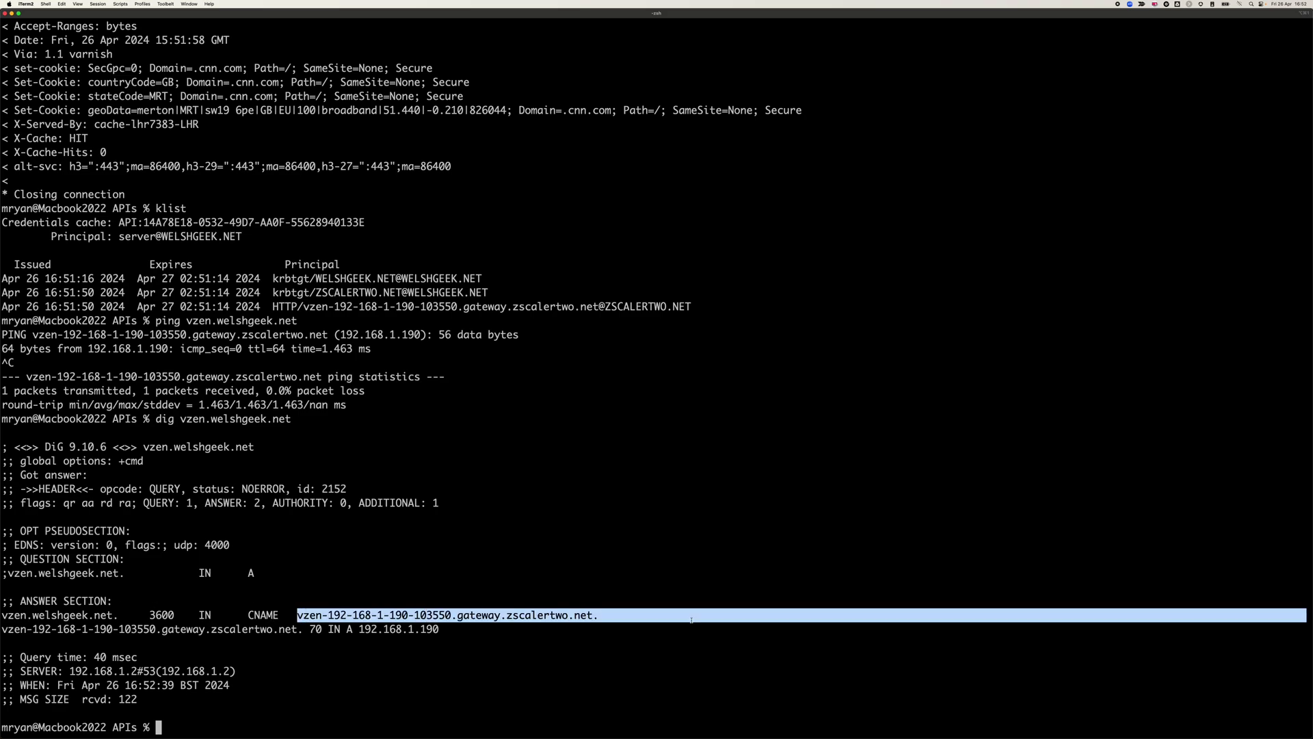
drag(2, 629, 474, 628)
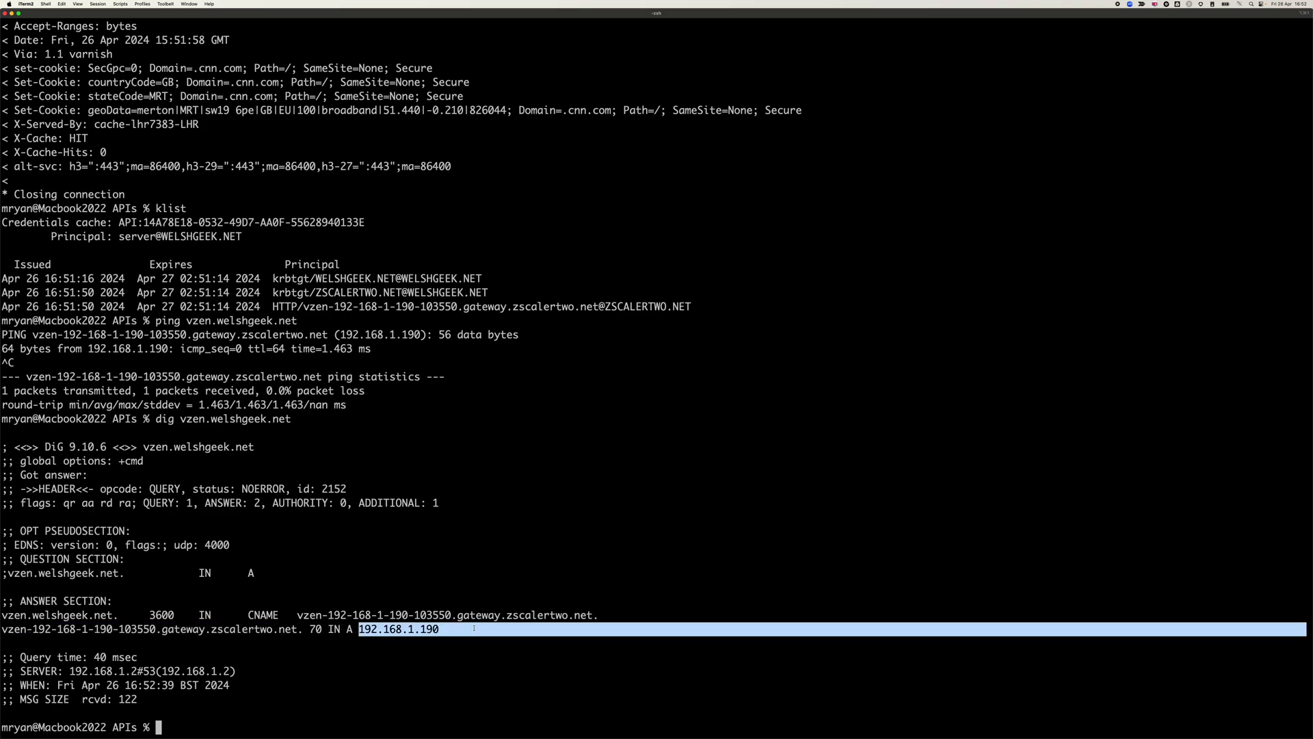
key(Up)
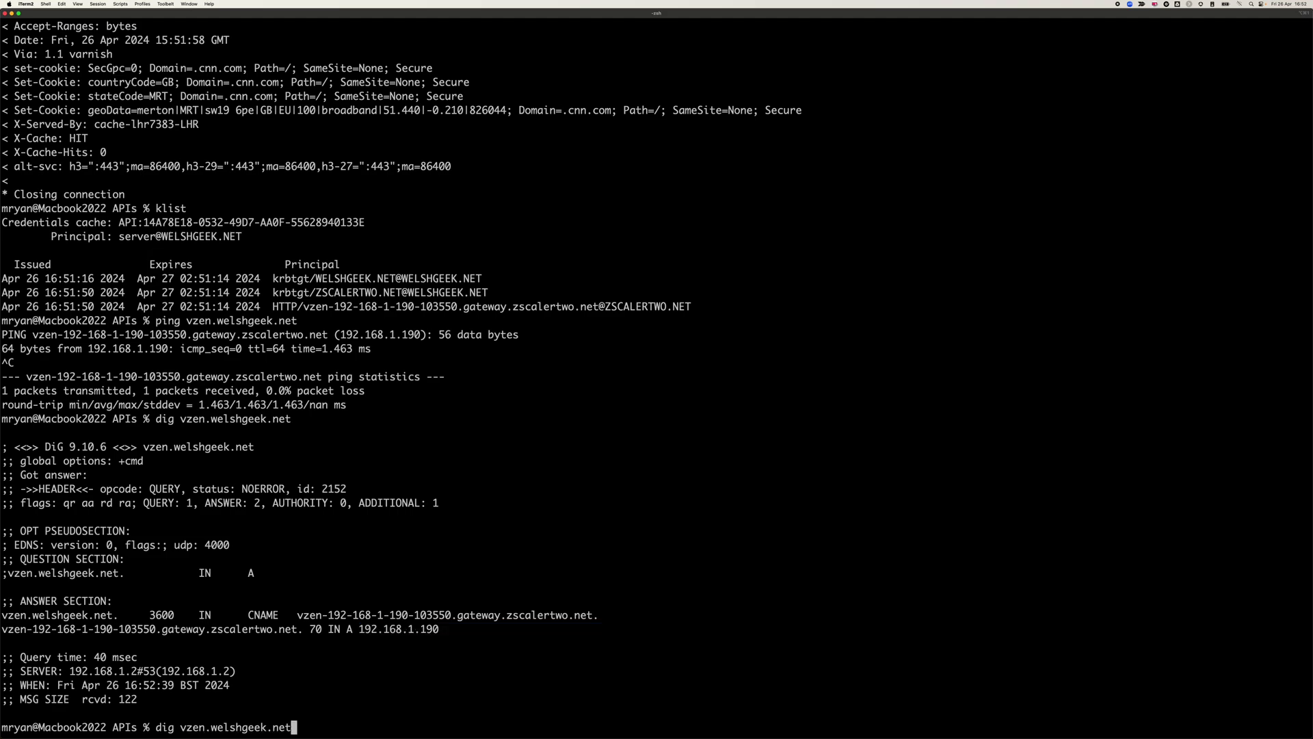
key(Up)
key(Up)
key(Up)
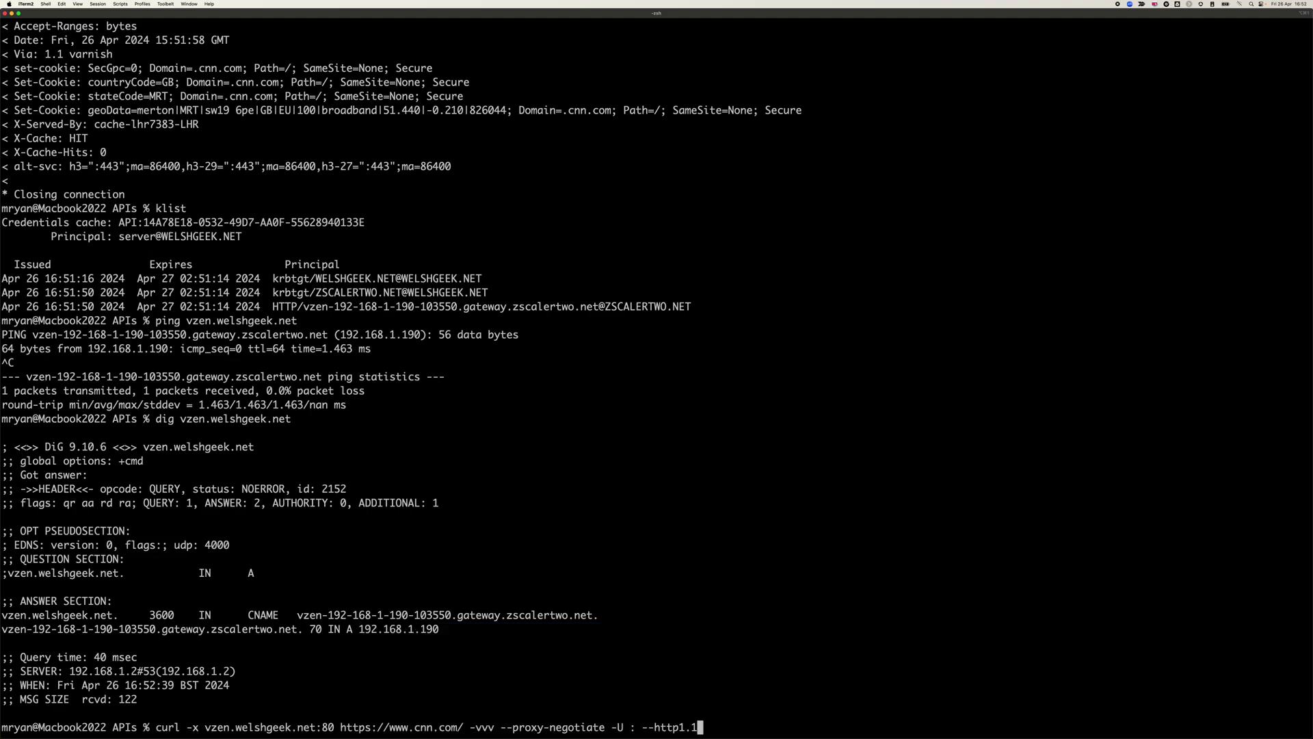
key(BackSpace)
key(BackSpace)
key(BackSpace)
key(BackSpace)
key(BackSpace)
key(BackSpace)
key(BackSpace)
key(BackSpace)
key(BackSpace)
key(BackSpace)
key(BackSpace)
key(BackSpace)
key(BackSpace)
key(BackSpace)
key(BackSpace)
key(BackSpace)
key(BackSpace)
key(BackSpace)
key(BackSpace)
key(BackSpace)
key(BackSpace)
key(BackSpace)
key(BackSpace)
key(BackSpace)
key(BackSpace)
key(BackSpace)
key(BackSpace)
key(BackSpace)
key(BackSpace)
key(BackSpace)
key(BackSpace)
key(BackSpace)
key(BackSpace)
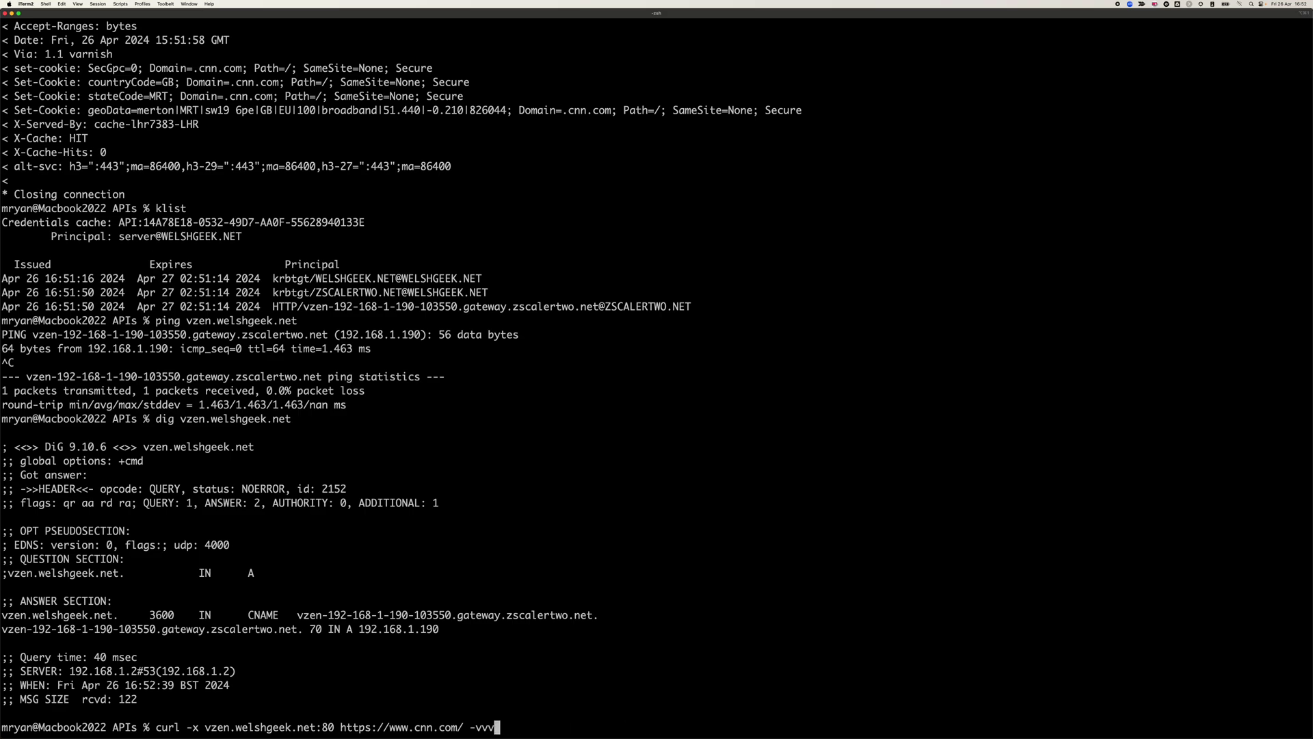
key(Return)
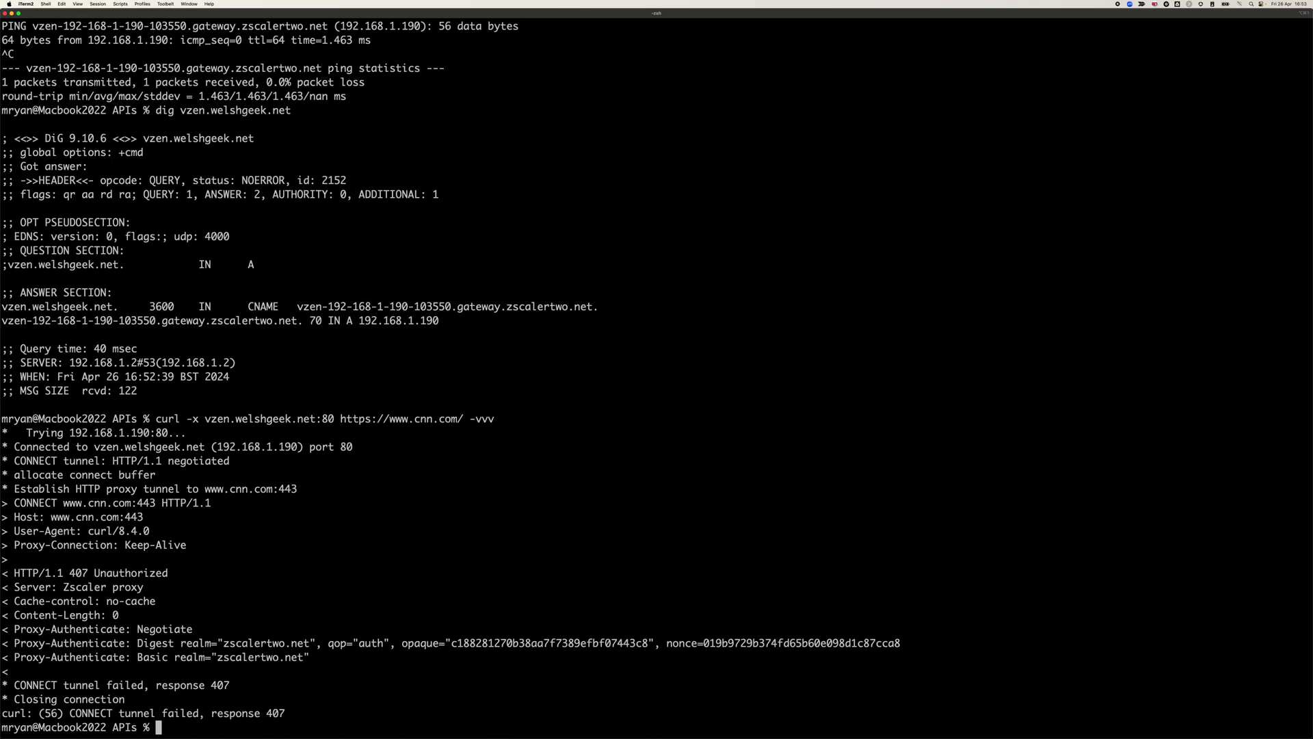
drag(15, 573, 194, 571)
drag(15, 629, 182, 630)
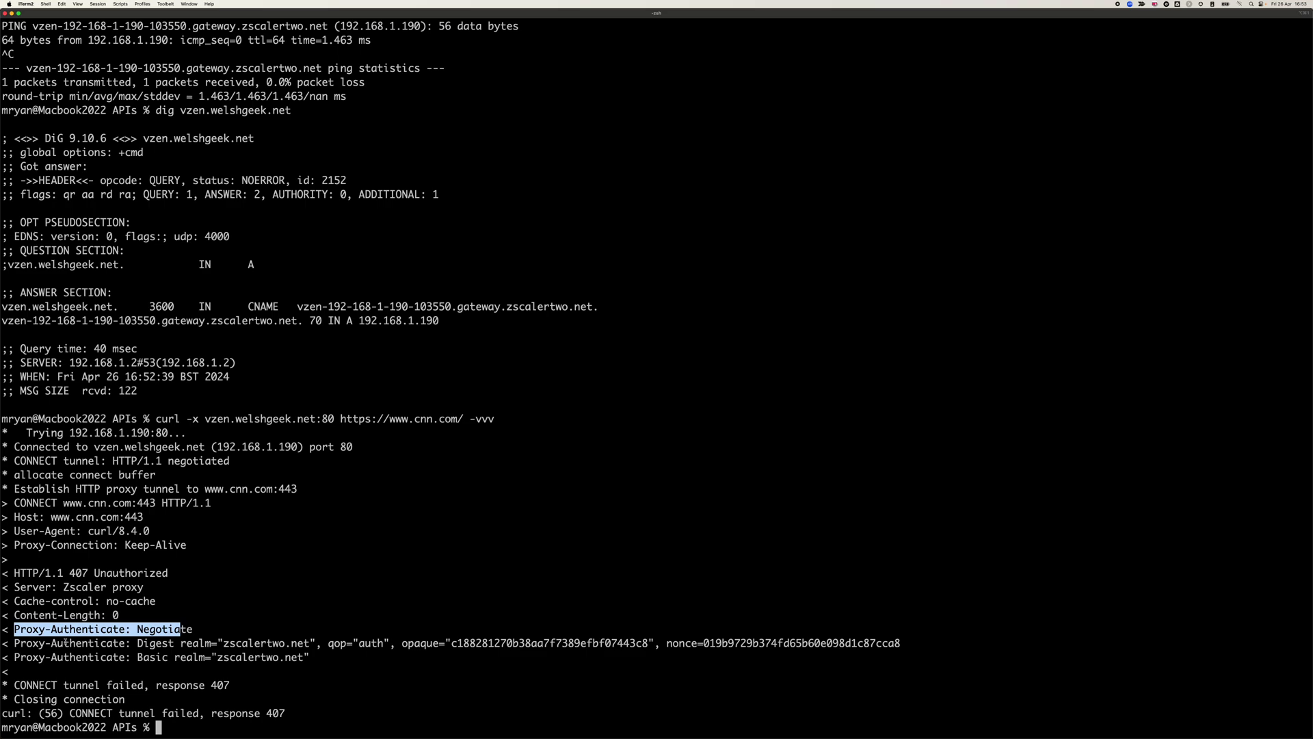
drag(14, 643, 199, 643)
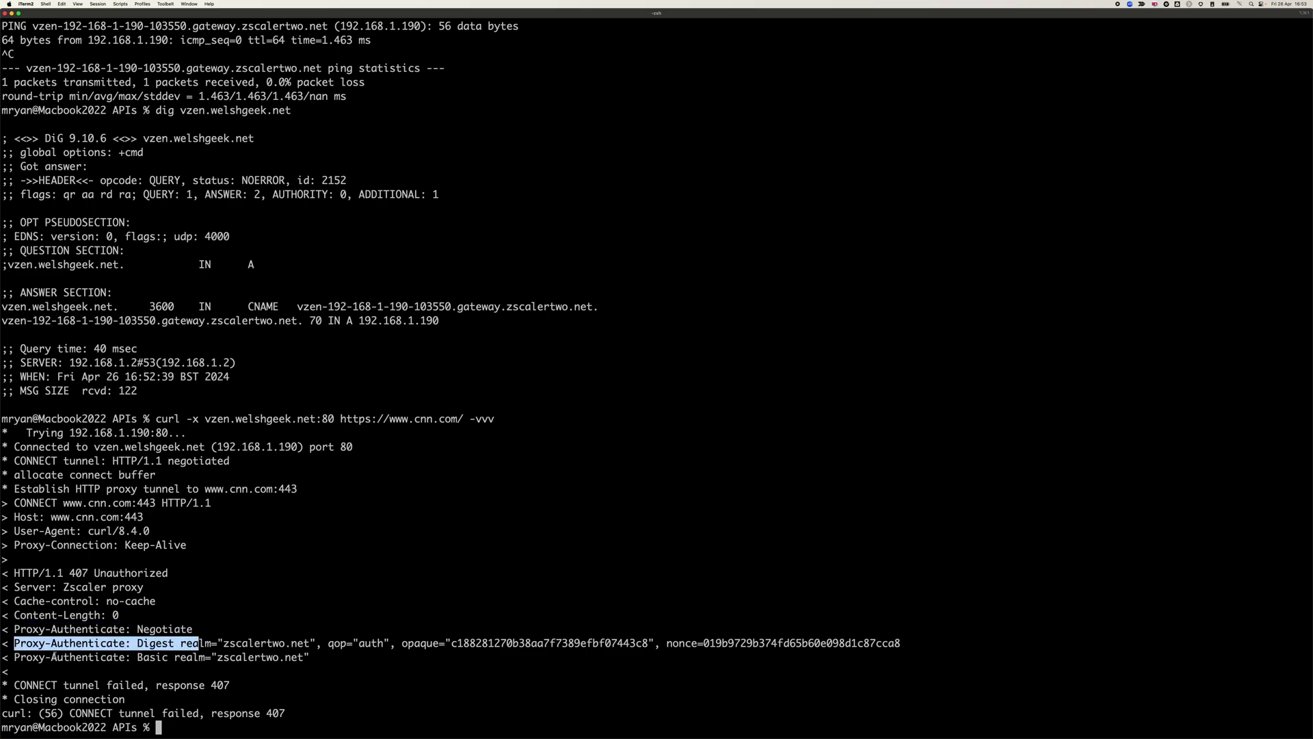
drag(17, 657, 165, 657)
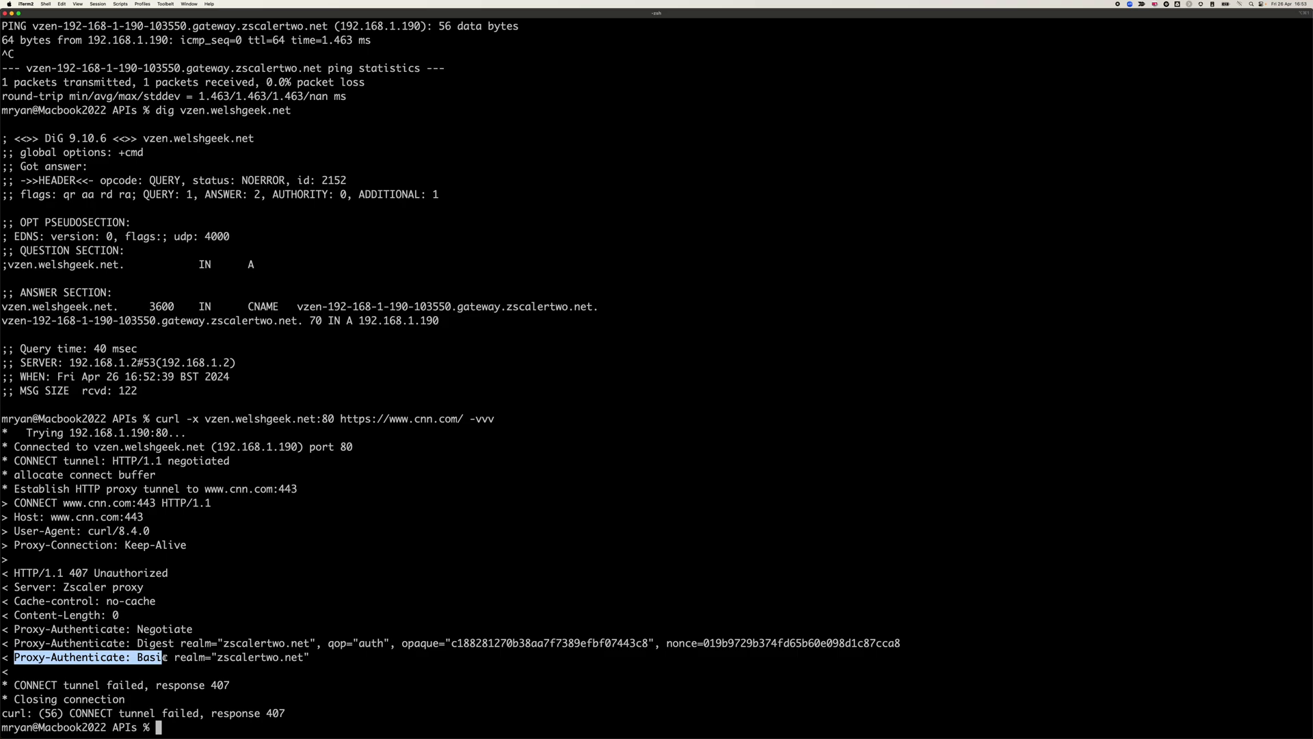
- Rerun the curl with --proxy-digest and the server account's proxy user, supplying the password
key(Up)
key(Up)
key(Up)
key(Up)
key(Up)
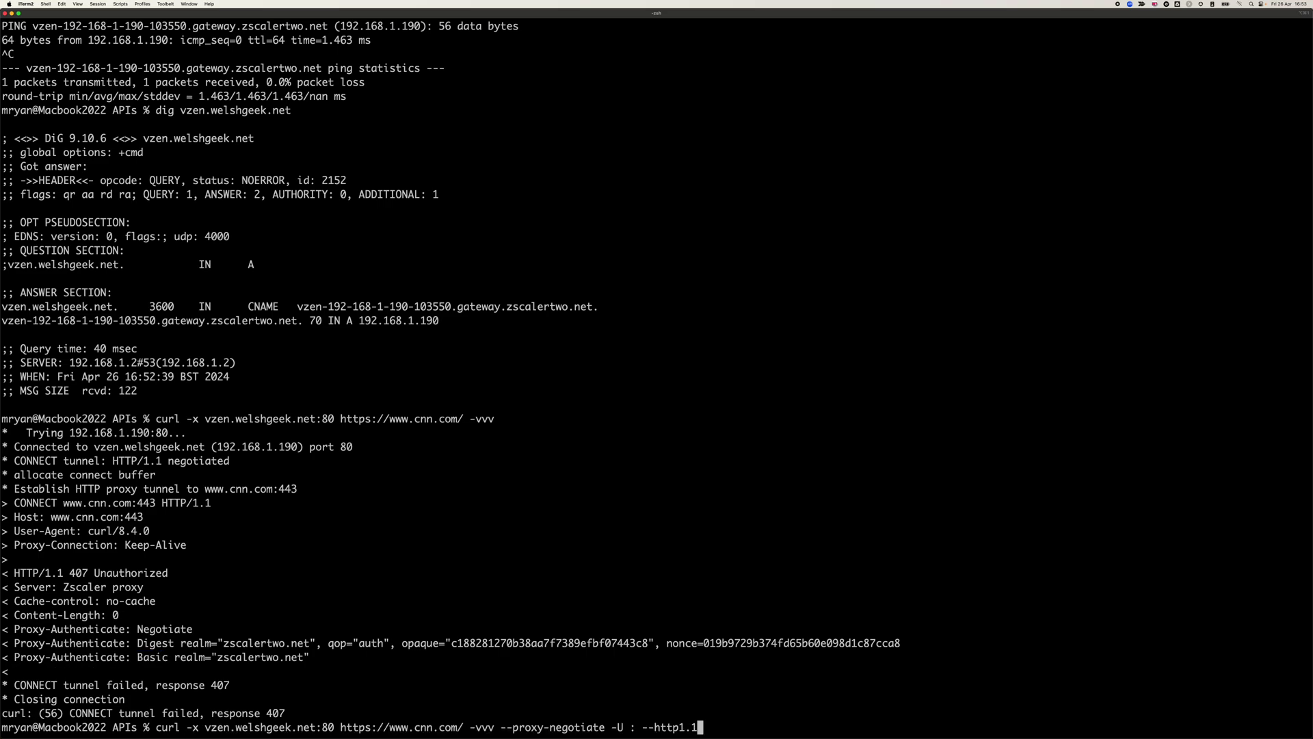
key(Left)
key(Left)
key(Left)
key(Left)
key(Left)
key(Left)
key(Left)
key(Left)
key(Left)
key(Left)
key(Left)
key(Left)
key(Left)
key(Left)
key(Left)
key(BackSpace)
key(BackSpace)
key(BackSpace)
key(BackSpace)
key(BackSpace)
key(BackSpace)
key(BackSpace)
key(BackSpace)
key(BackSpace)
text(digest)
key(Right)
key(Right)
key(Right)
key(Right)
key(Delete)
text(')
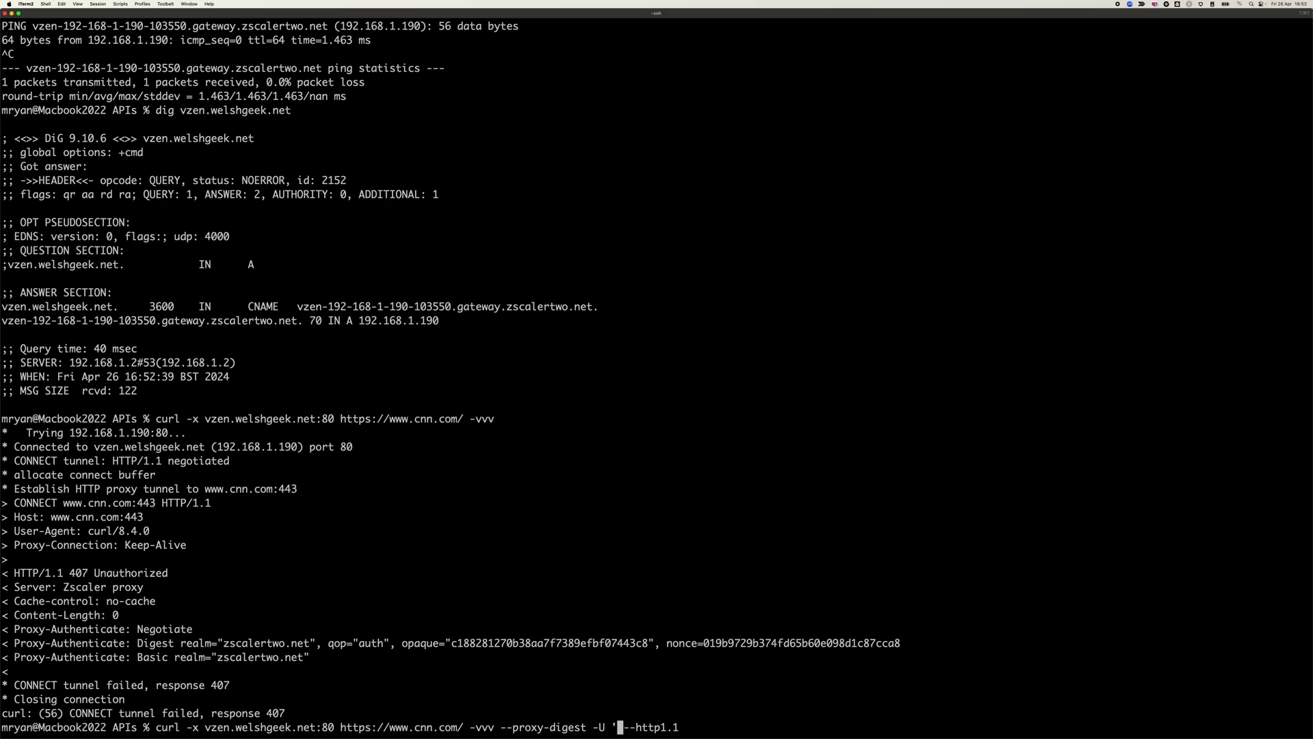
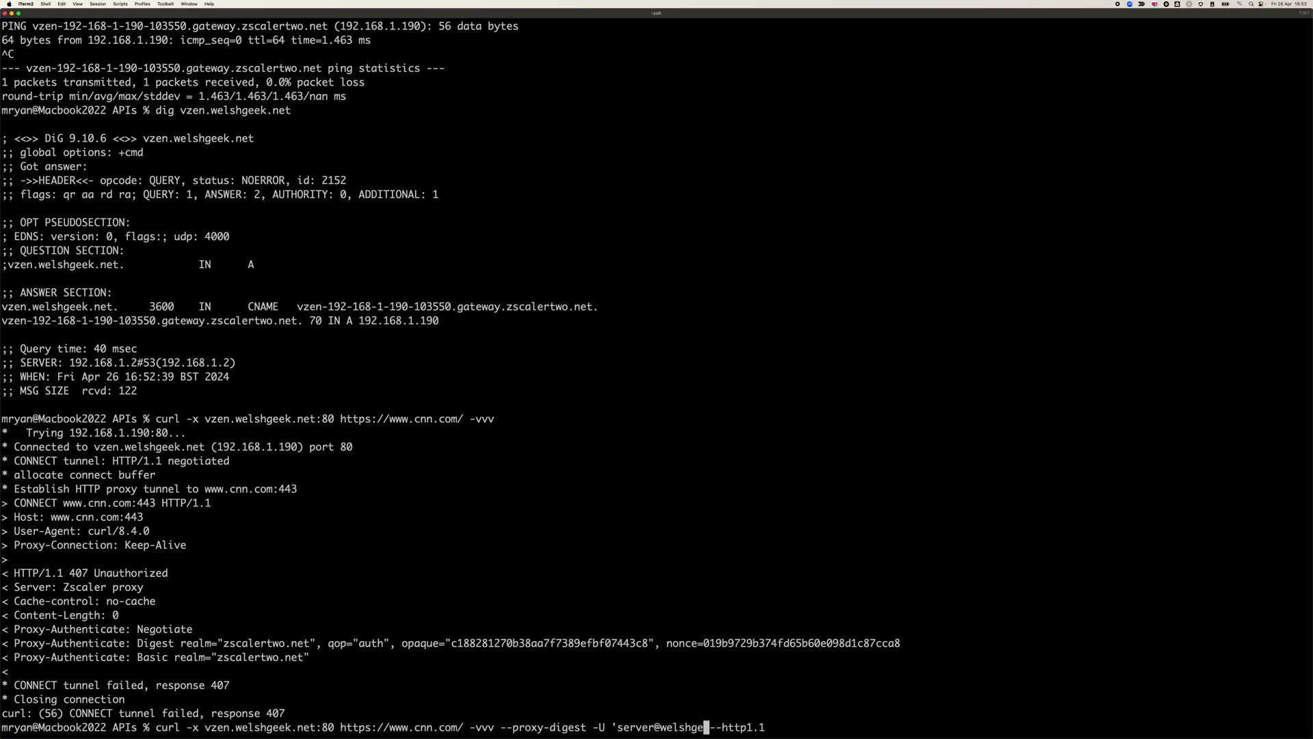
key(Return)
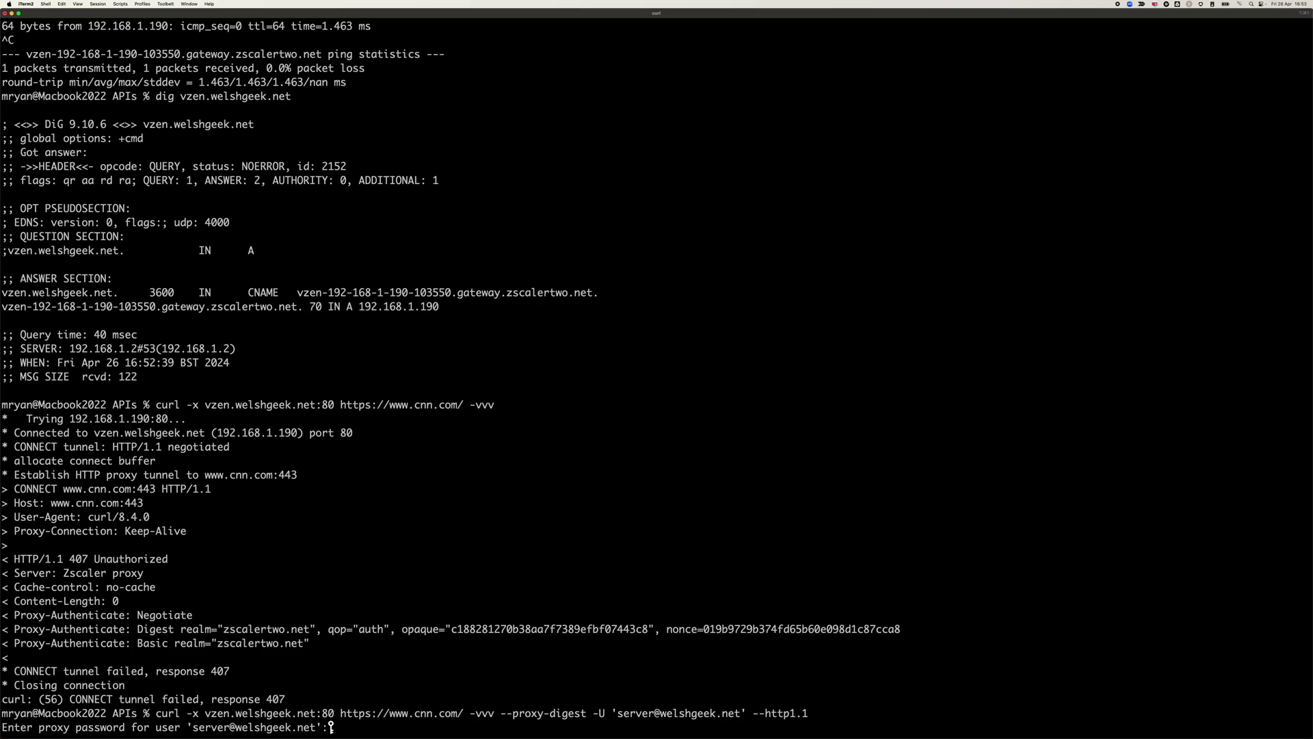
key(Return)
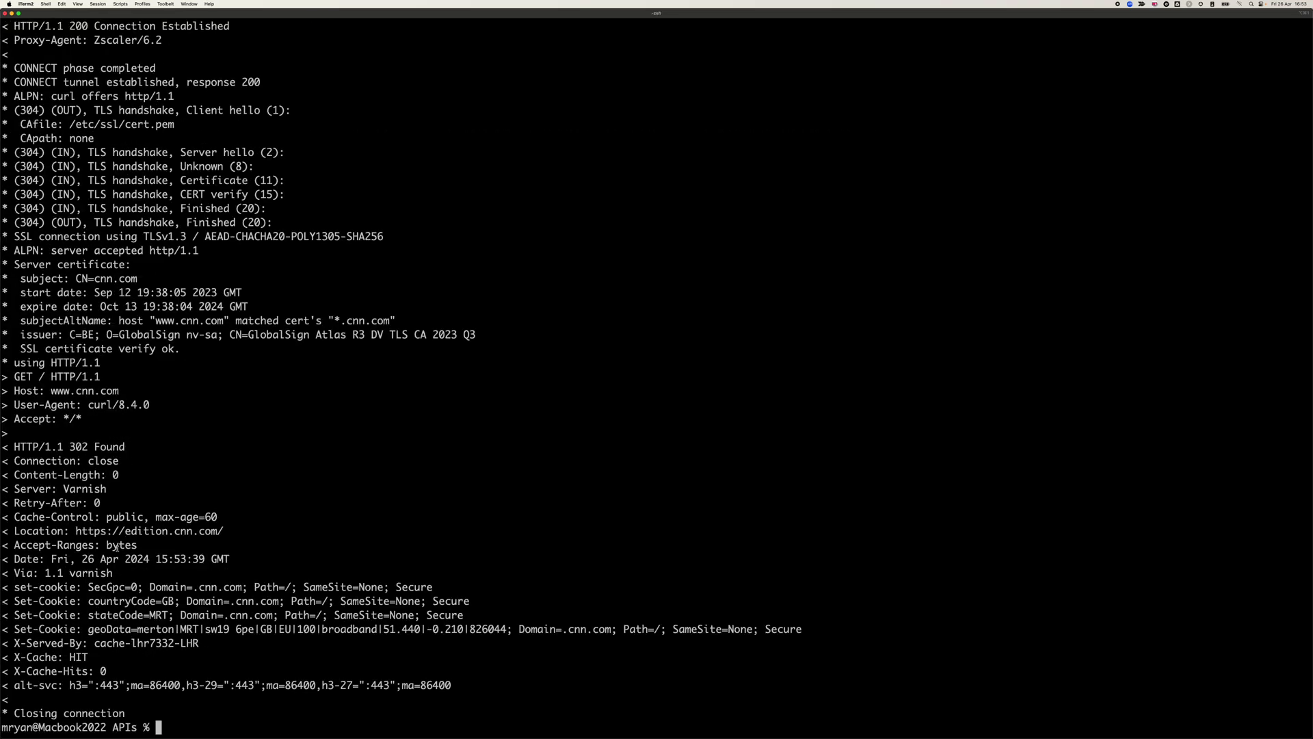
- Highlight the initial 407 challenge, the Digest nonce and the client cnonce in the output
drag(77, 530, 224, 531)
scroll(277, 531, up, 10)
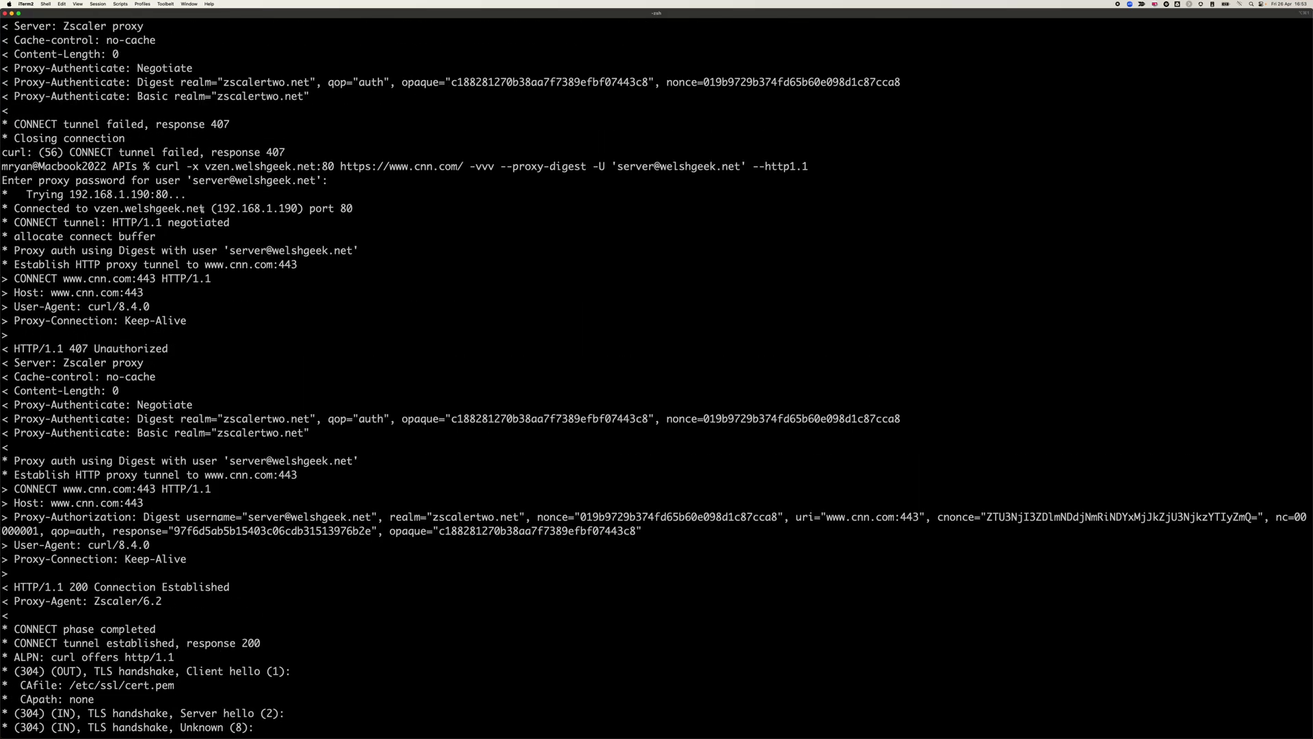
drag(14, 209, 355, 432)
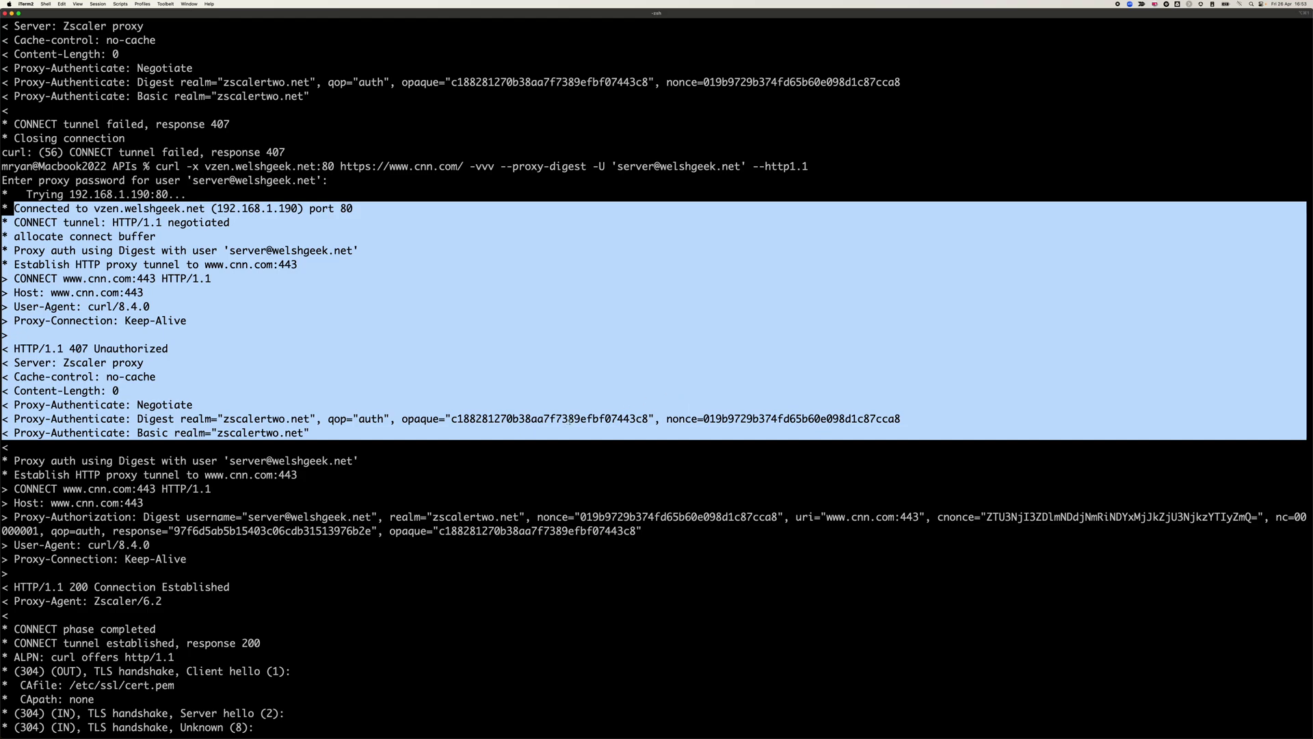
double_click(744, 419)
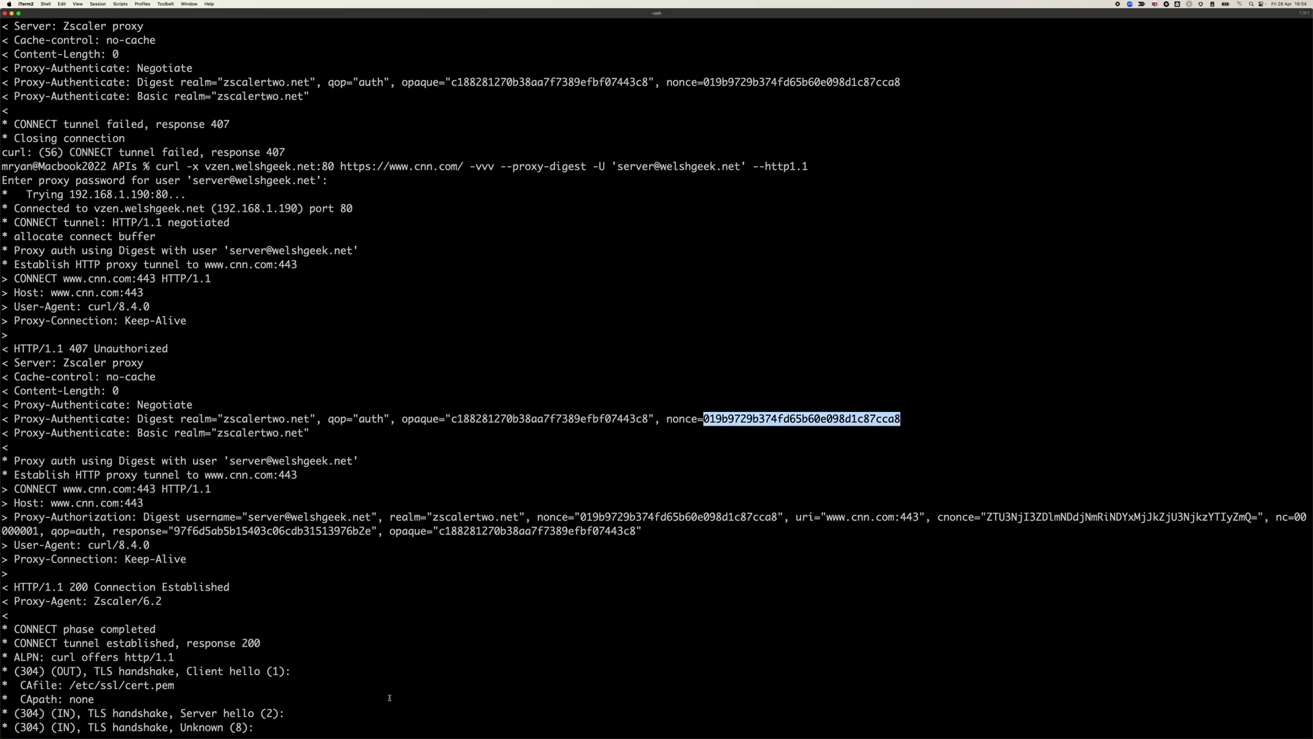
double_click(1039, 517)
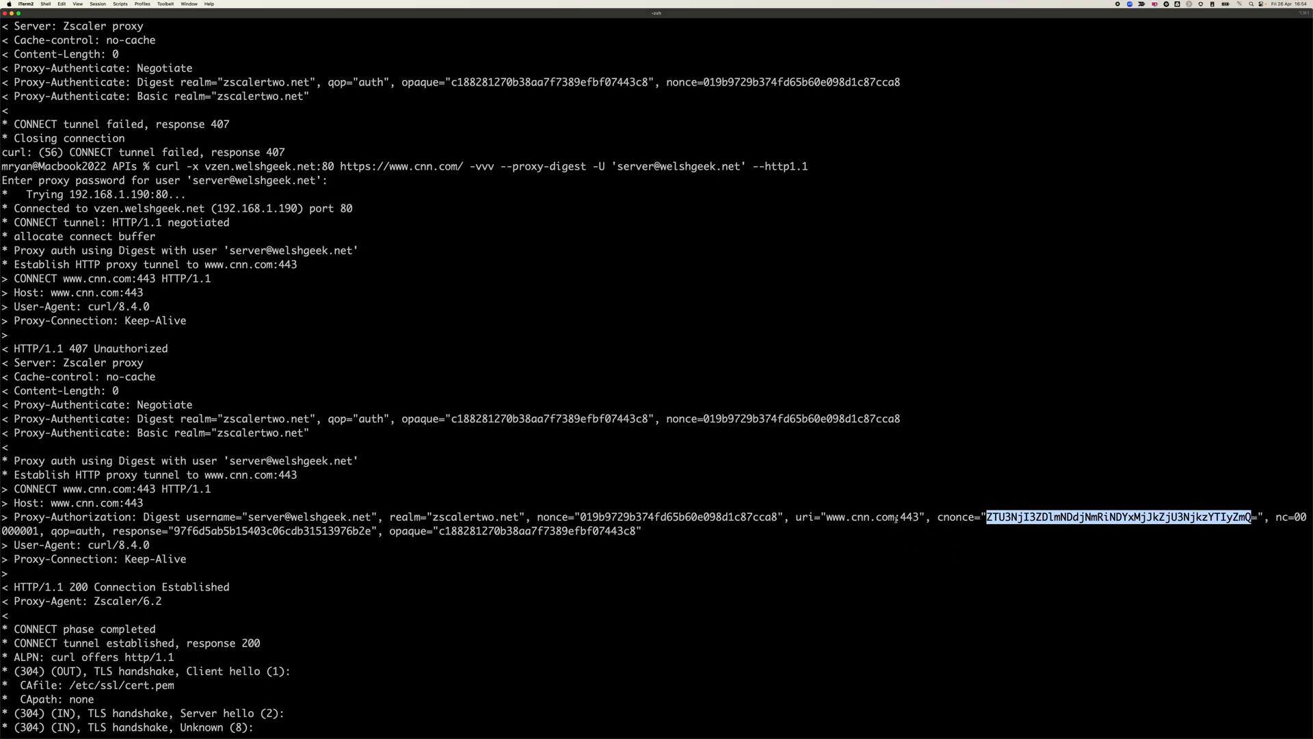
scroll(540, 559, down, 6)
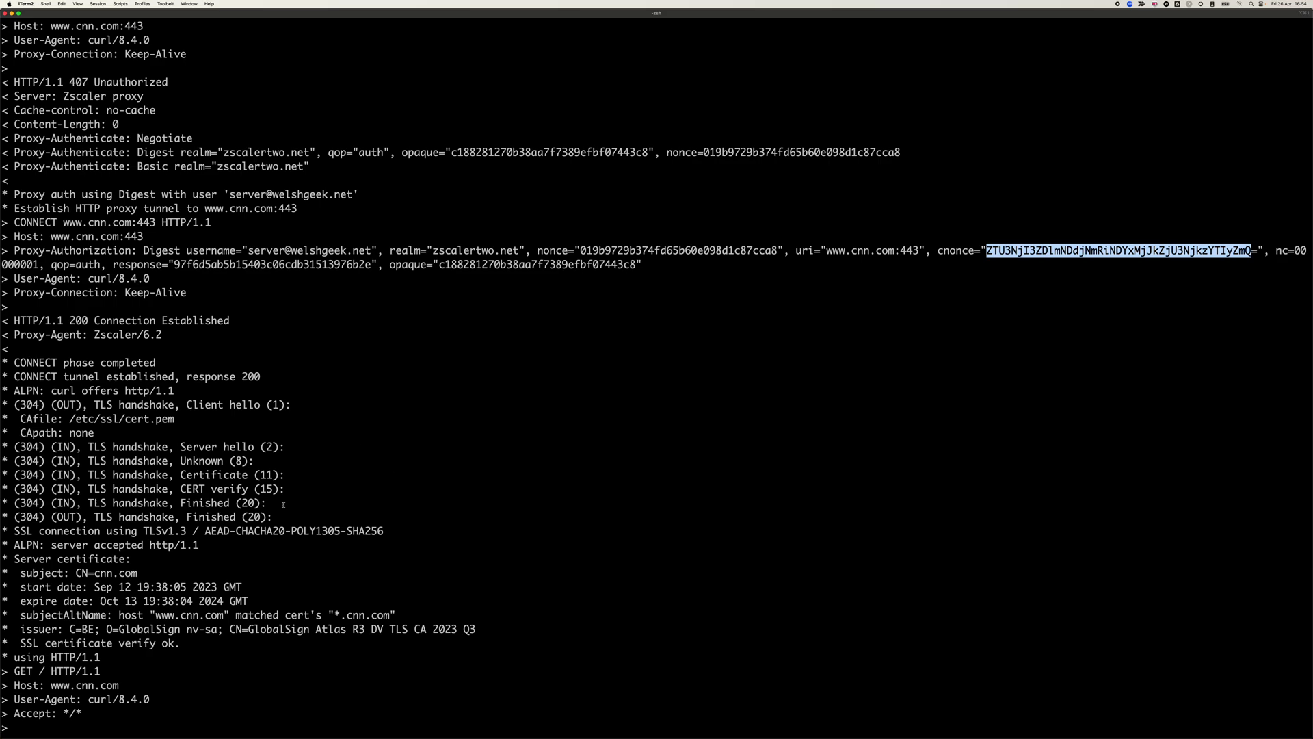
scroll(317, 479, down, 7)
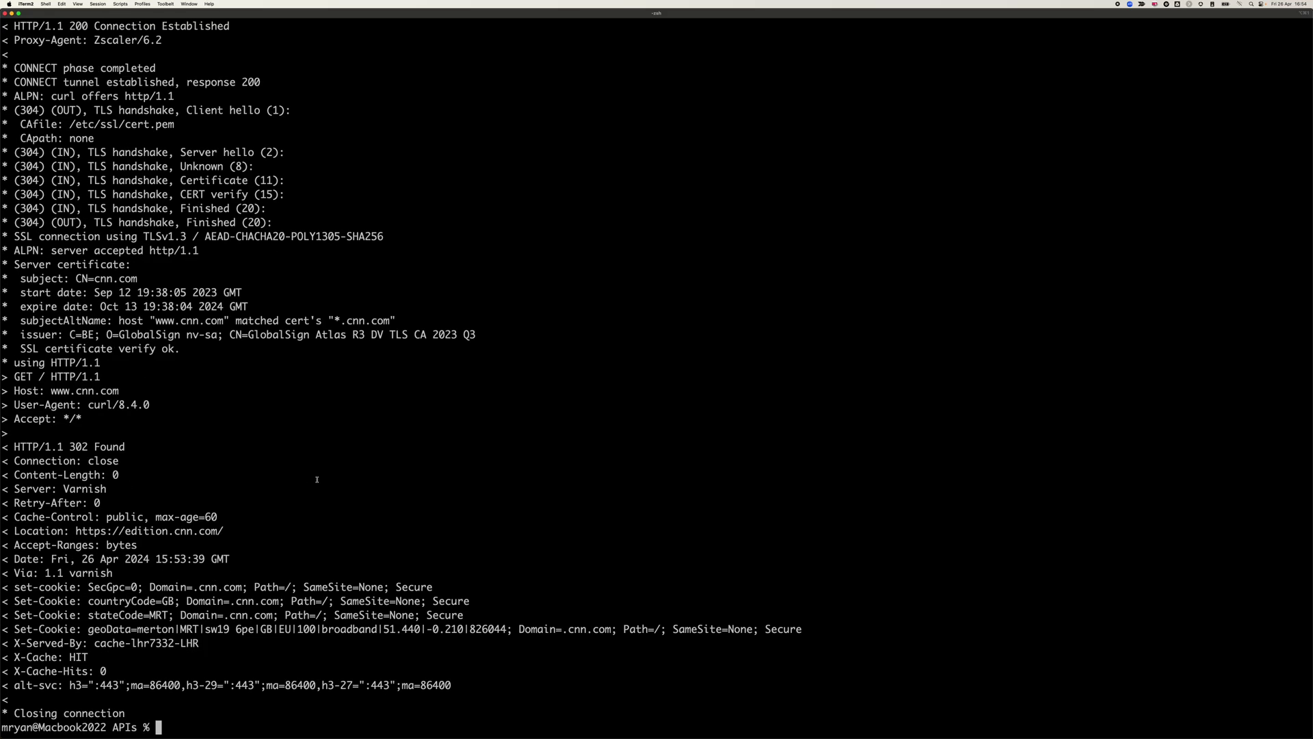
- Rerun the curl with --proxy-user for Basic authentication, supplying the proxy password
key(Up)
key(Up)
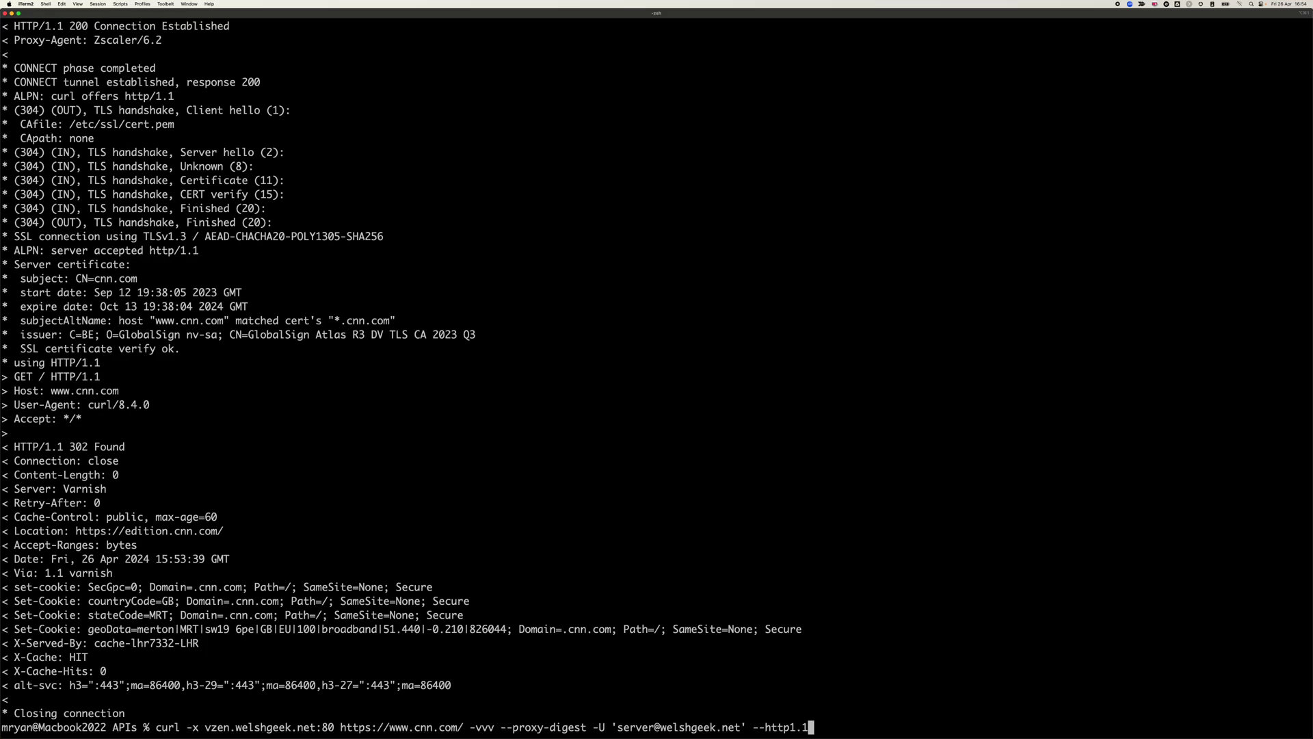
key(Left)
key(Left)
key(Left)
key(Left)
key(Left)
key(Left)
key(Left)
key(Left)
key(Left)
key(Left)
key(Left)
key(Left)
key(Left)
key(Left)
key(Left)
key(Left)
key(Left)
key(Left)
key(Left)
key(Left)
key(Left)
key(Left)
key(Left)
key(Left)
key(Left)
key(Left)
key(Left)
key(Left)
key(Left)
key(Left)
key(Left)
key(Left)
key(Left)
key(Left)
key(BackSpace)
key(BackSpace)
key(Delete)
key(BackSpace)
key(BackSpace)
key(BackSpace)
key(BackSpace)
key(BackSpace)
key(BackSpace)
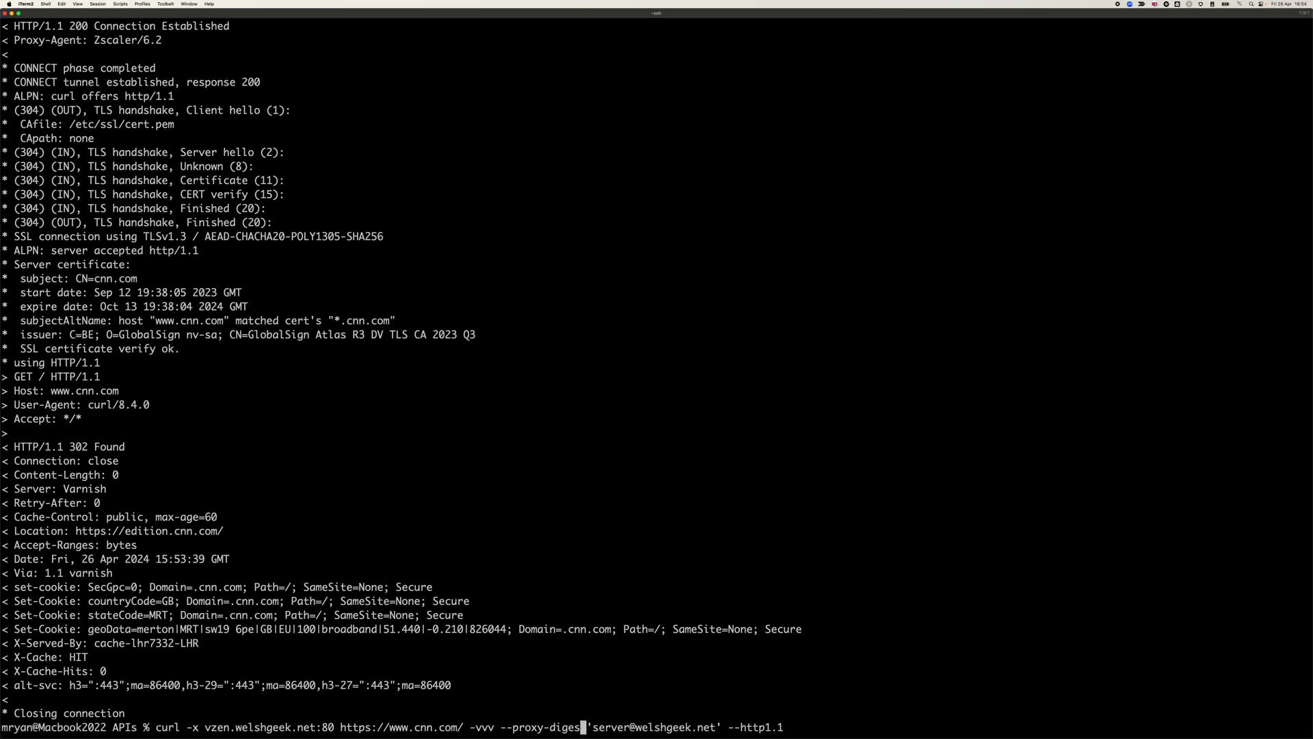
text(user)
key(Return)
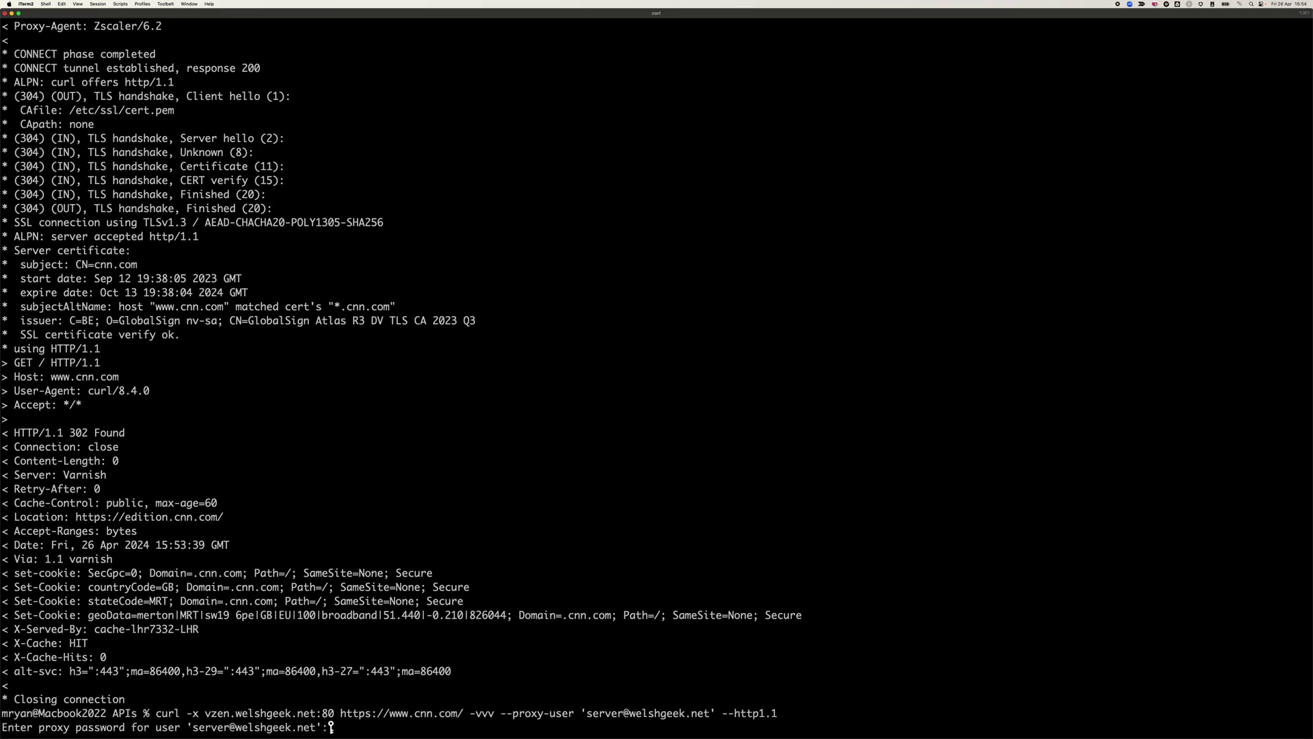
key(Return)
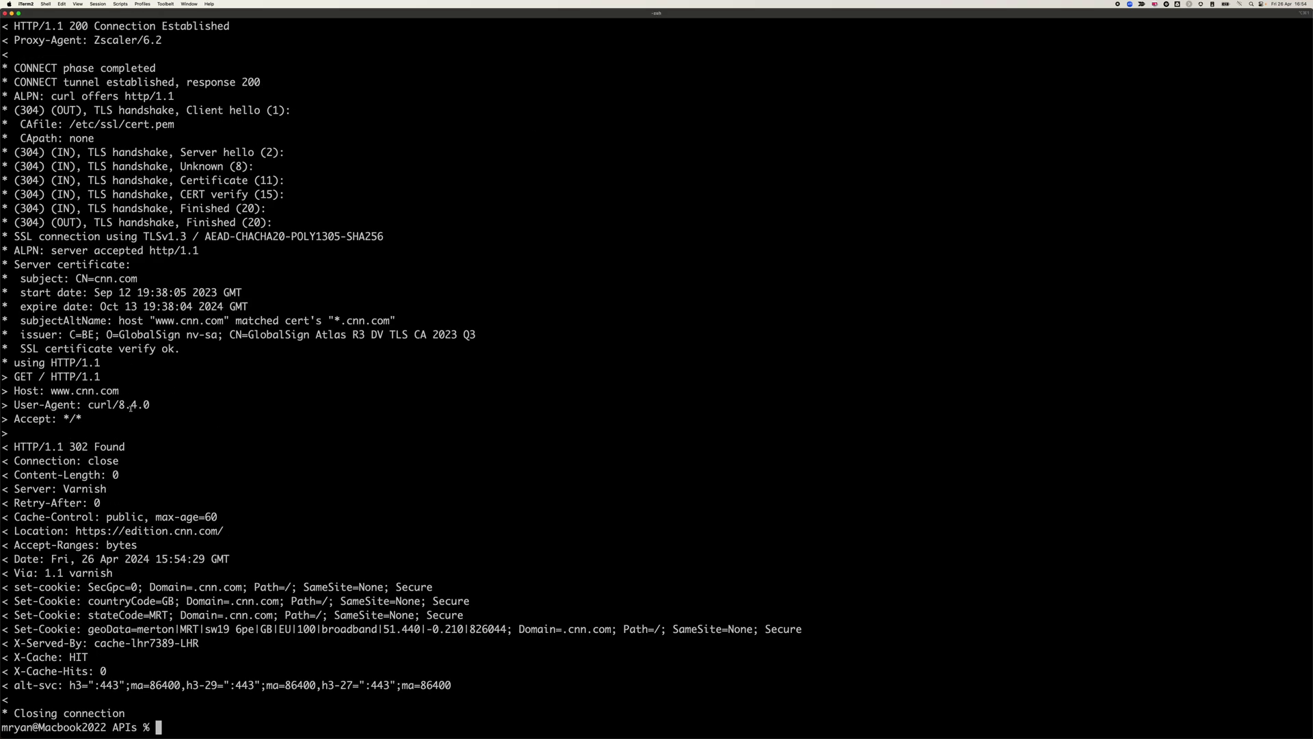
- Highlight the proxy setup, Base64 Basic credentials, established tunnel, TLS handshake and request headers
drag(99, 526, 224, 531)
scroll(220, 525, up, 5)
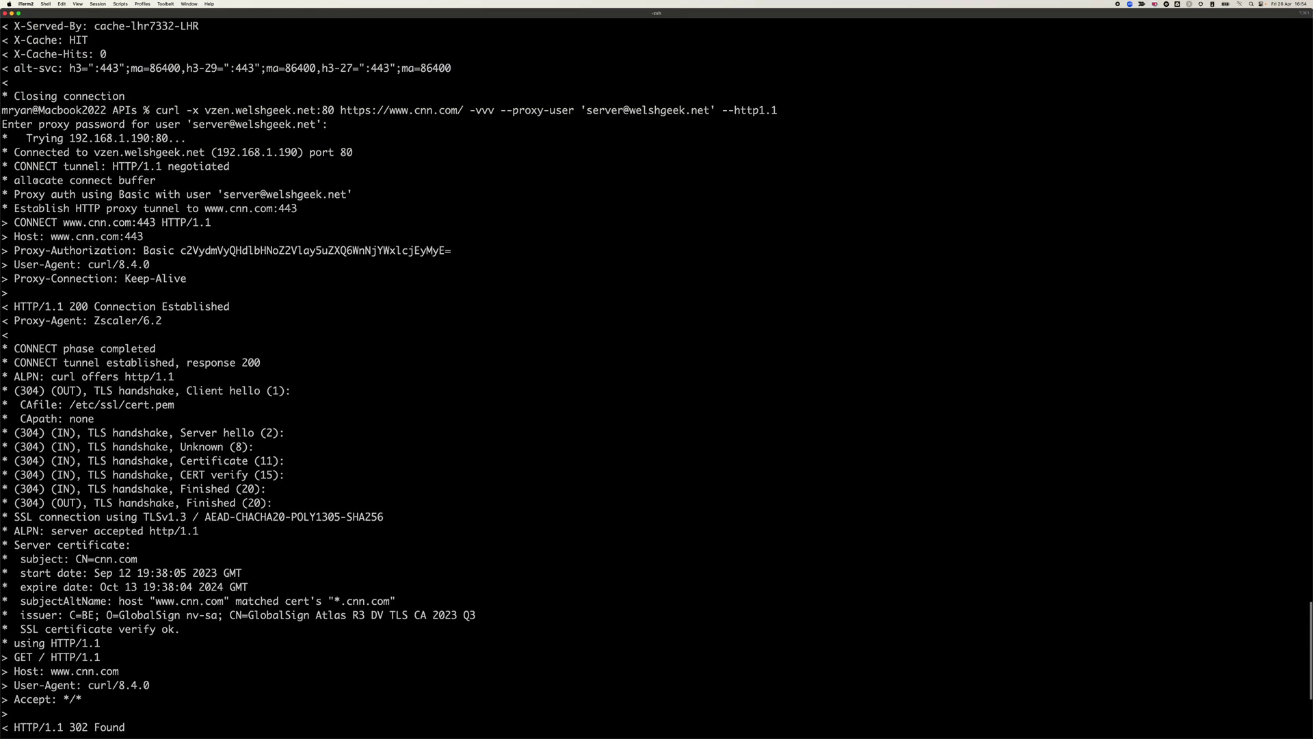
drag(23, 153, 456, 252)
drag(180, 251, 478, 253)
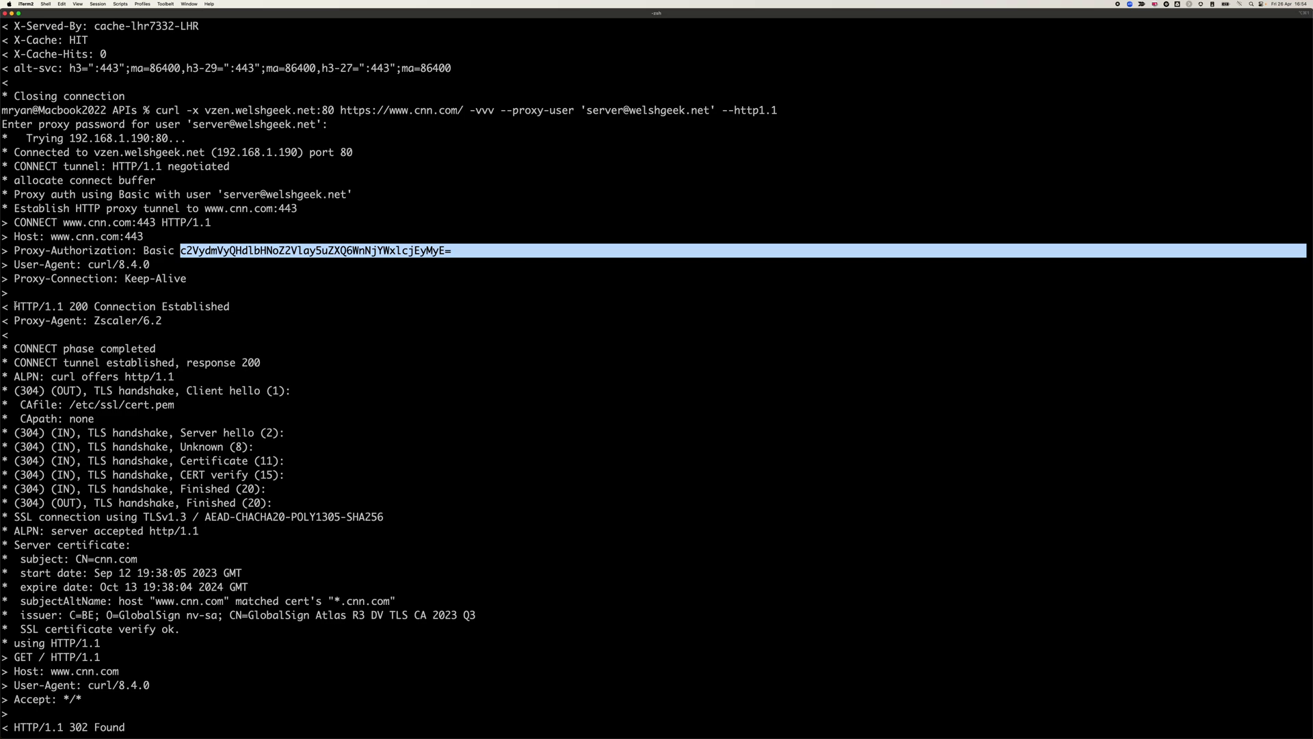
drag(13, 307, 137, 518)
drag(224, 543, 277, 685)
scroll(276, 685, down, 7)
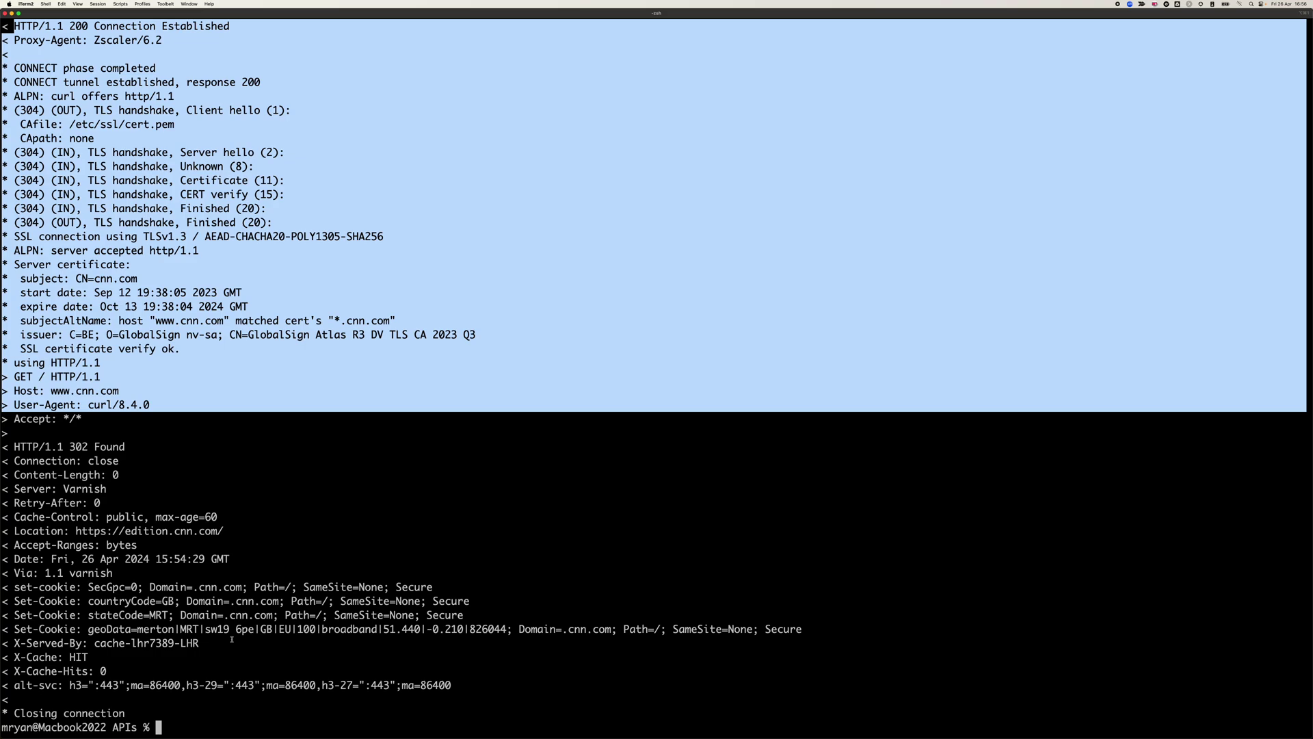
- Recall the Basic-auth curl command and highlight the proxy user name within it
key(Up)
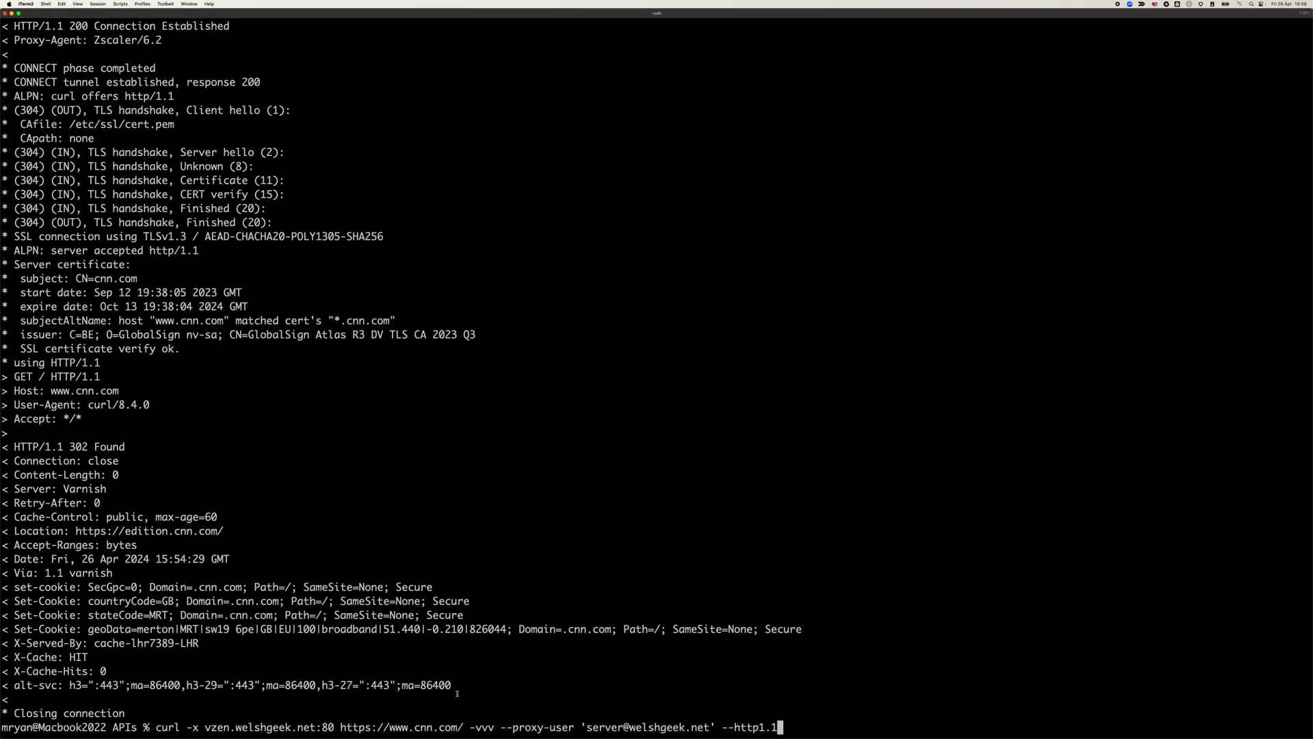
drag(587, 728, 711, 728)
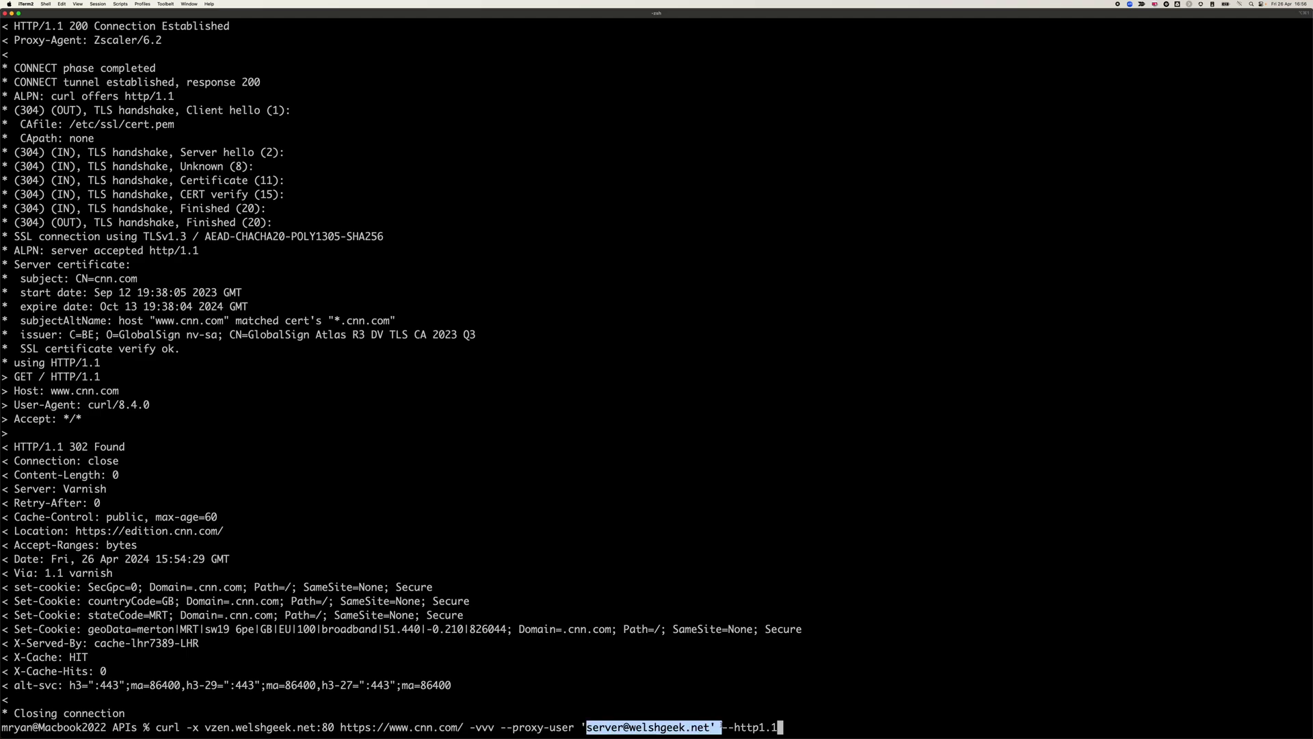